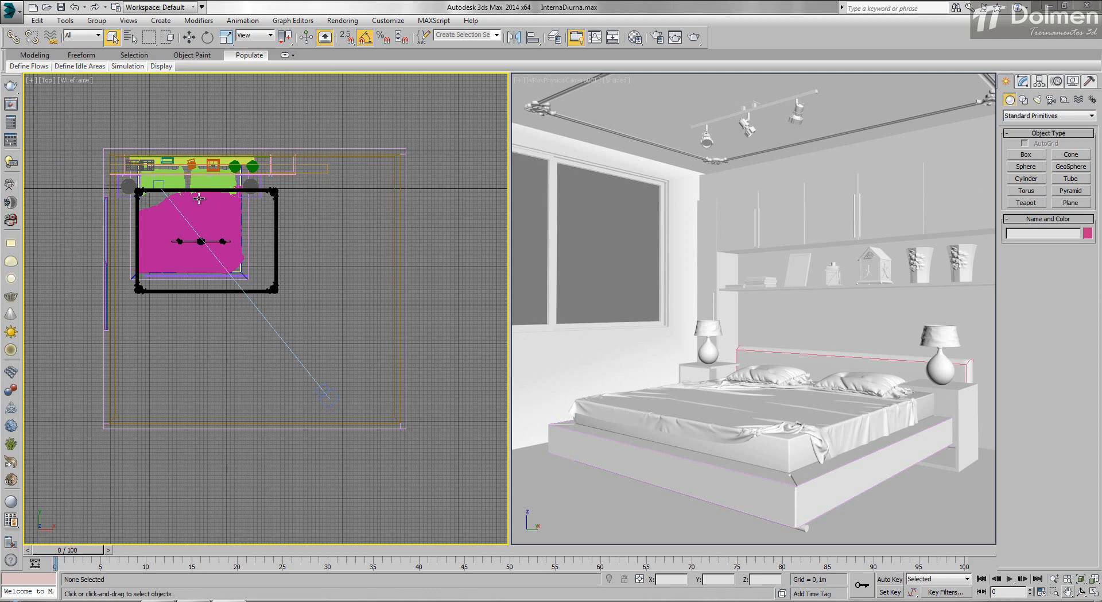
Step: Check the V-Ray Toolbar entry in the list of available toolbars
right_click(547, 43)
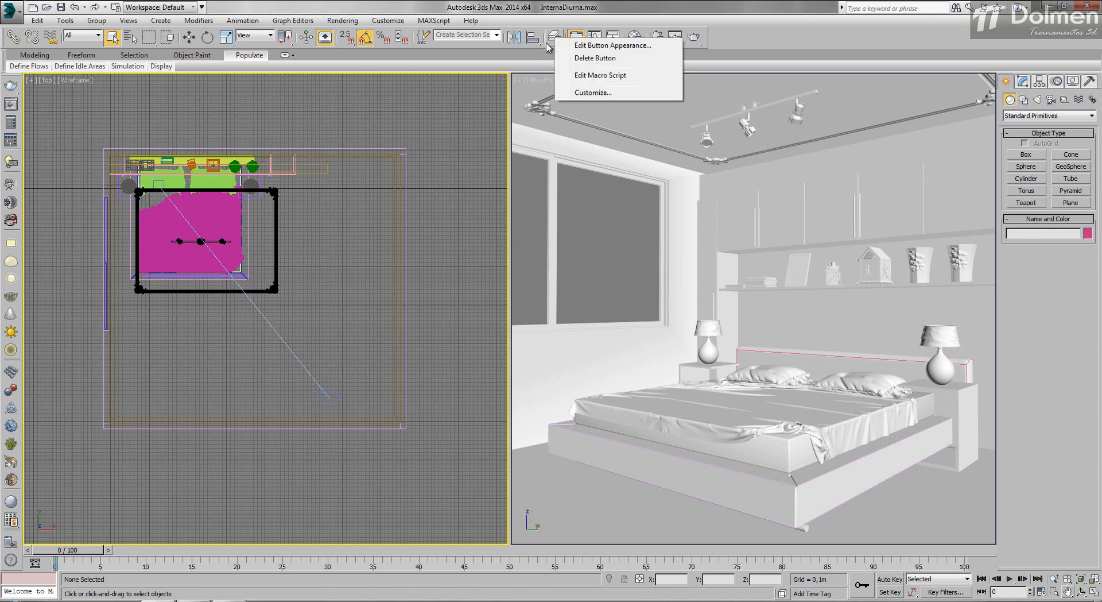
right_click(753, 46)
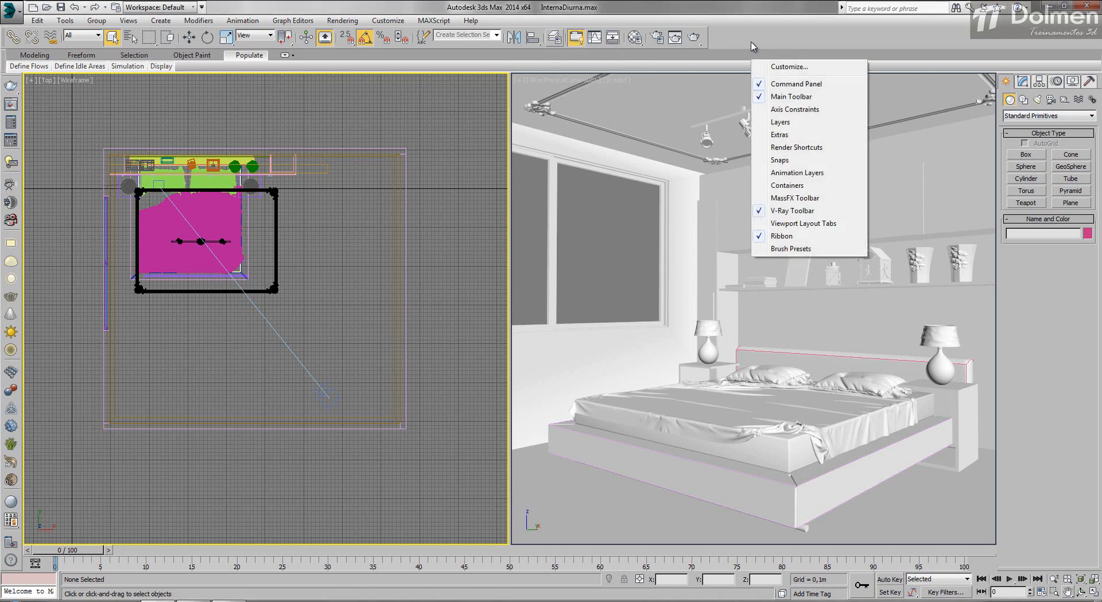
click(747, 44)
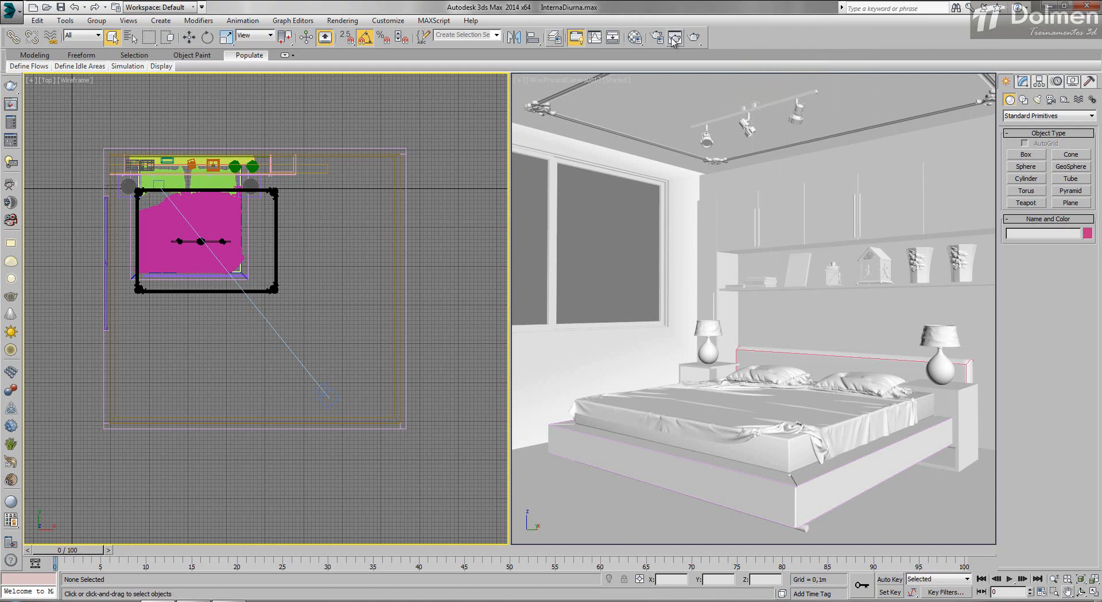
right_click(777, 44)
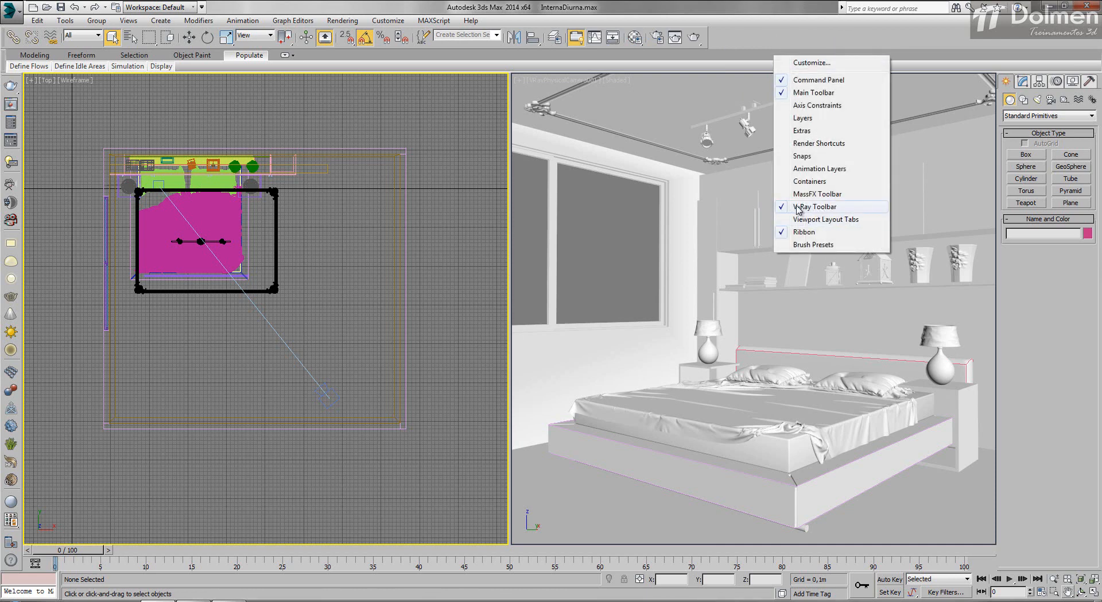
click(77, 154)
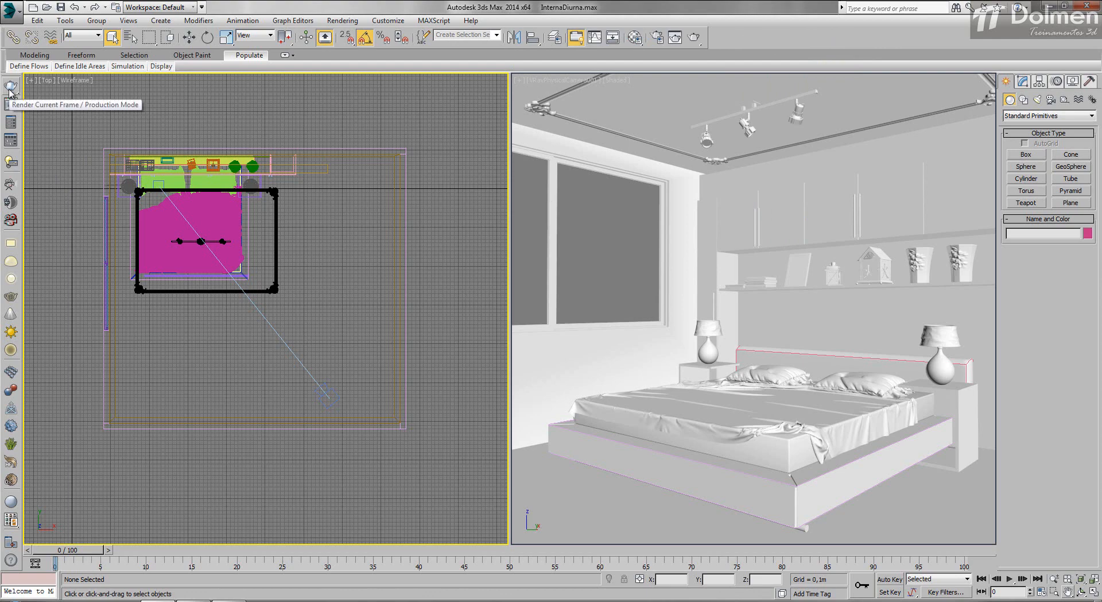
Step: Open the V-Ray Quick Settings dialog and make the camera viewport the active view
click(12, 128)
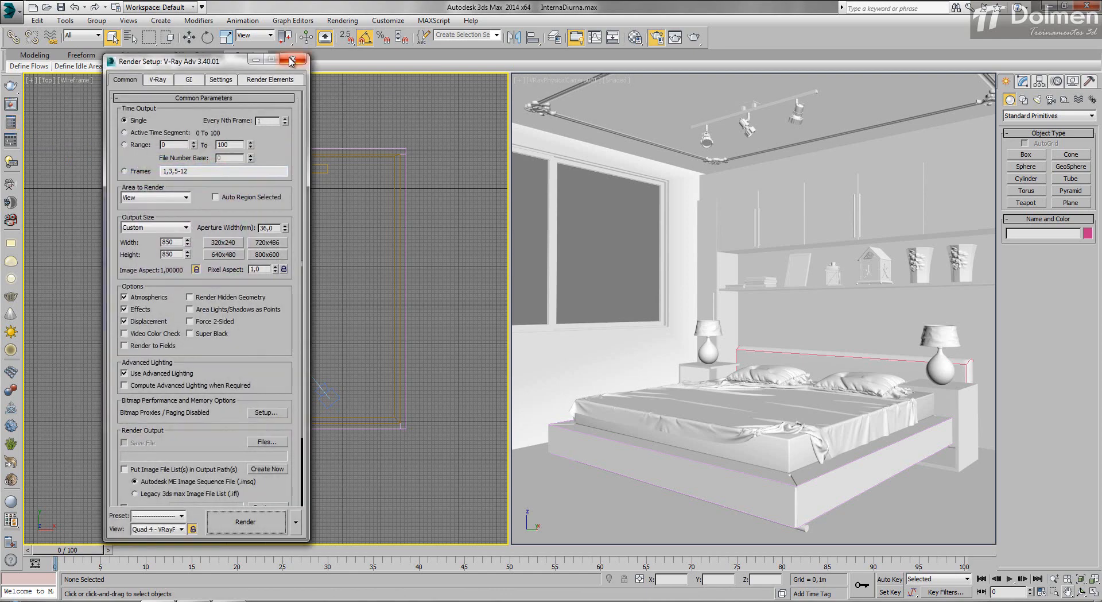
click(293, 58)
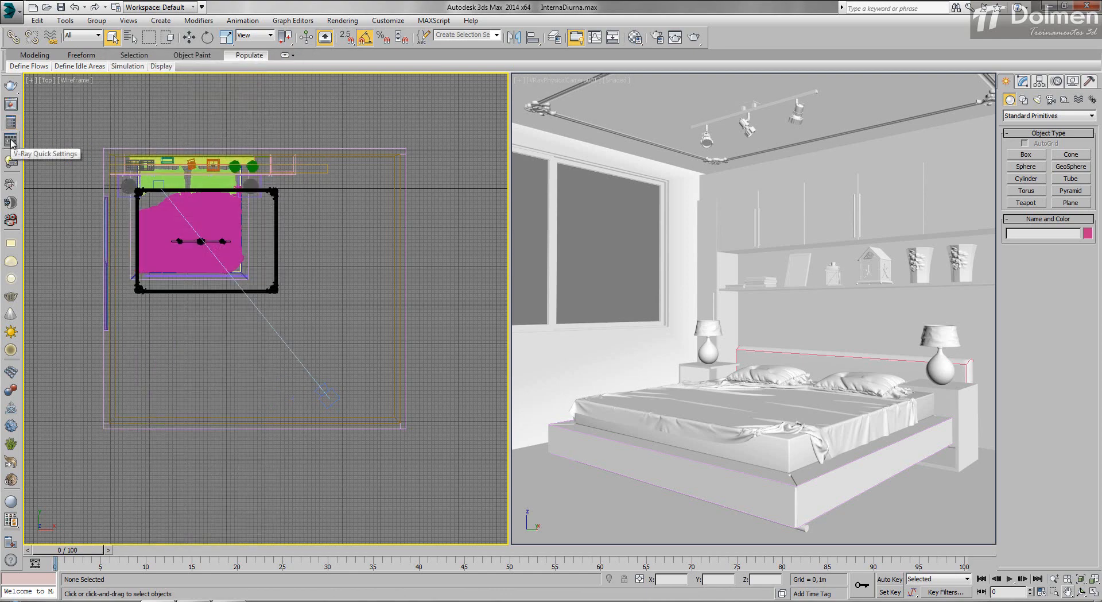
click(11, 141)
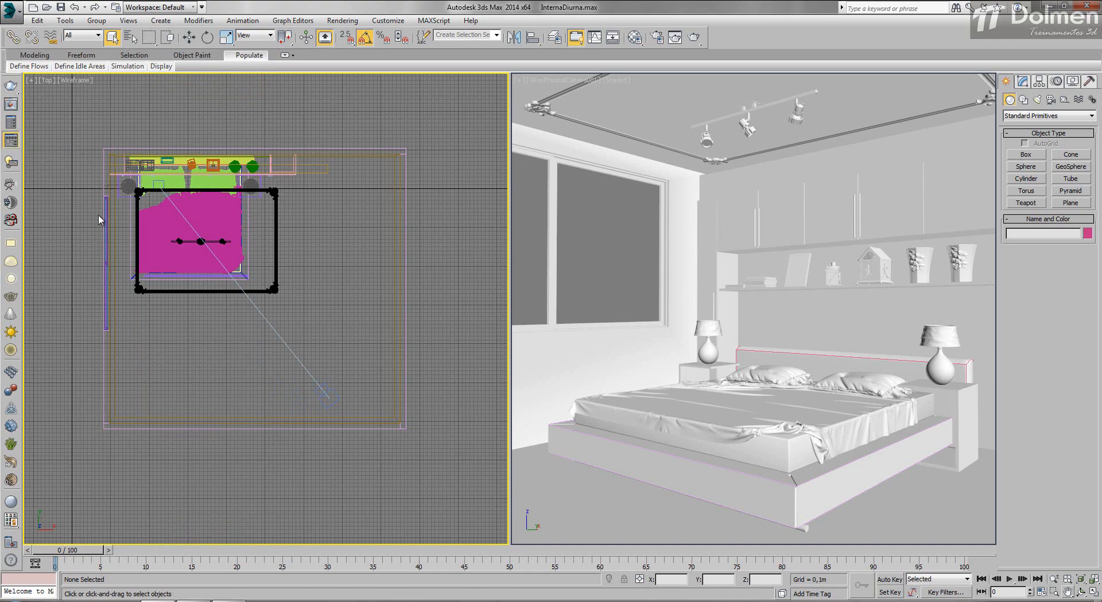
drag(529, 155, 361, 99)
click(631, 181)
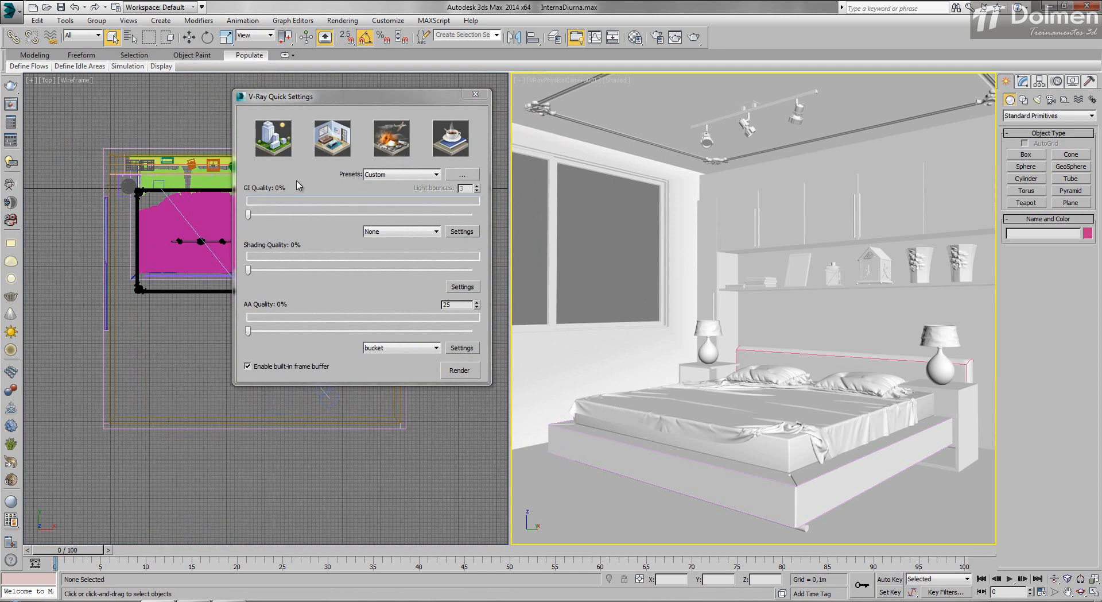
Step: Compare the render settings of the ArchViz exterior, ArchViz interior, VFX and Studio Setup presets
click(280, 145)
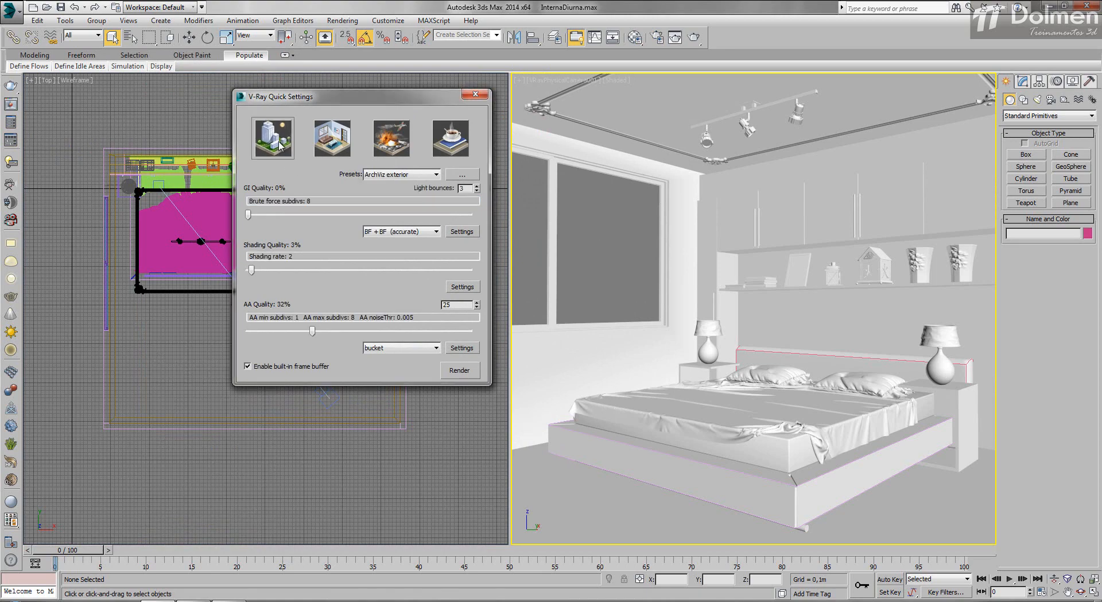
click(334, 144)
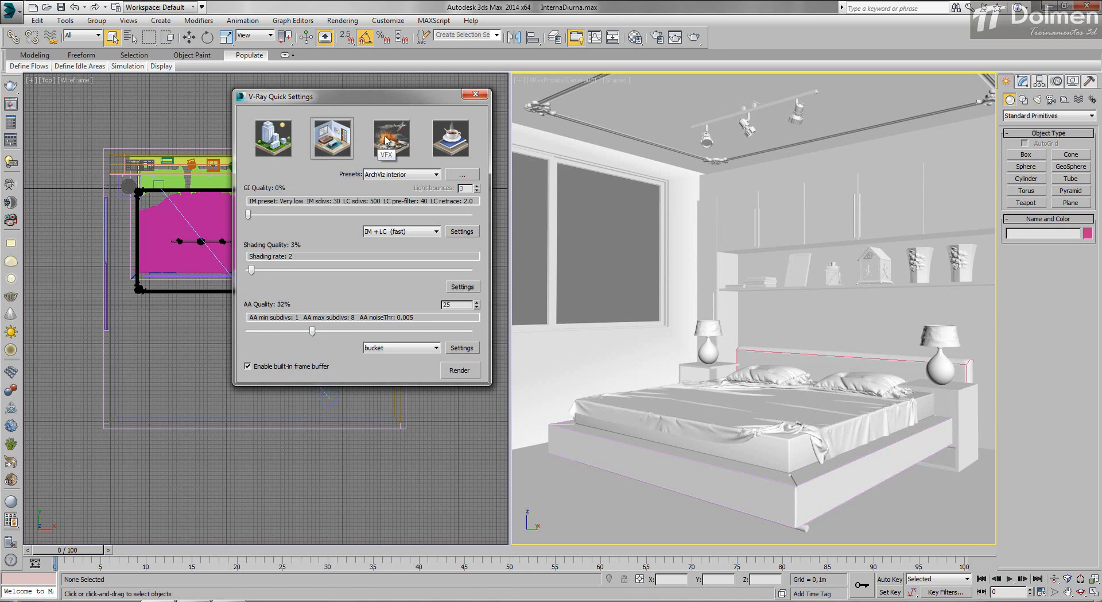
click(385, 139)
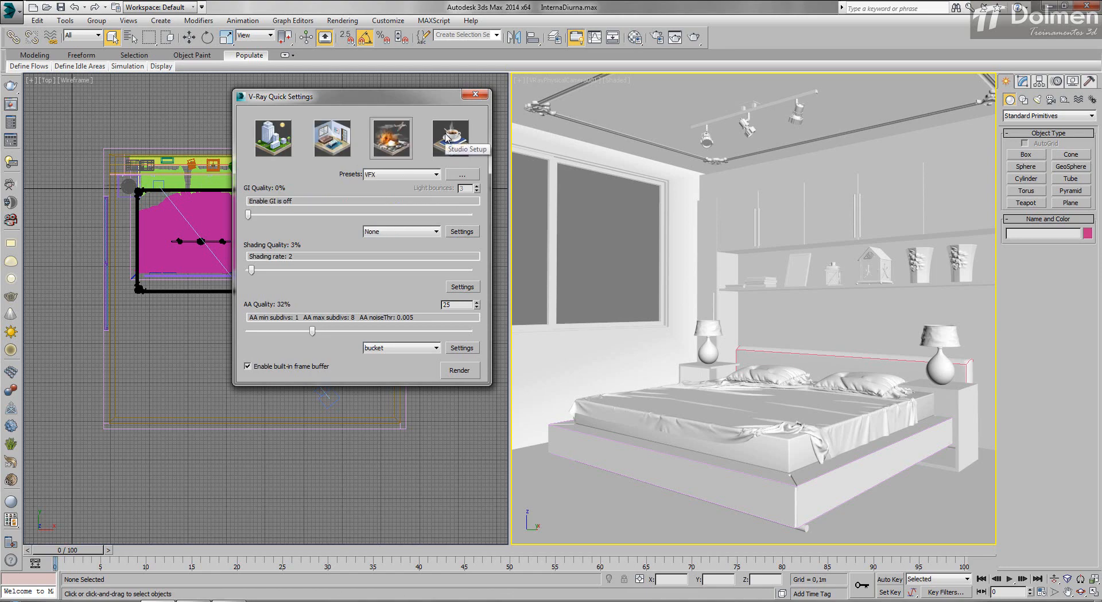
click(447, 137)
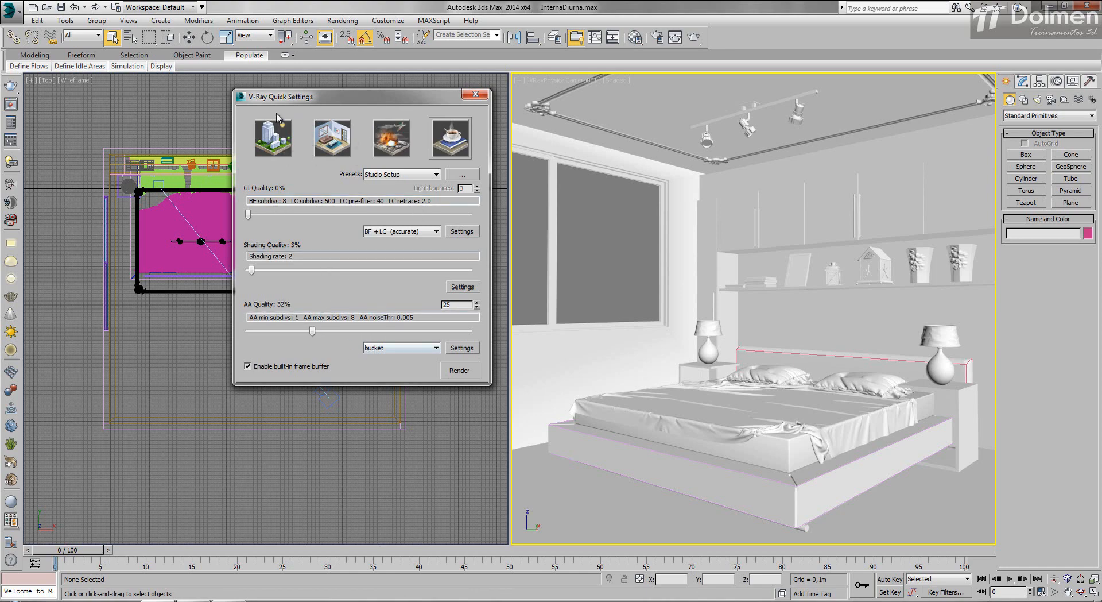
click(276, 138)
click(332, 138)
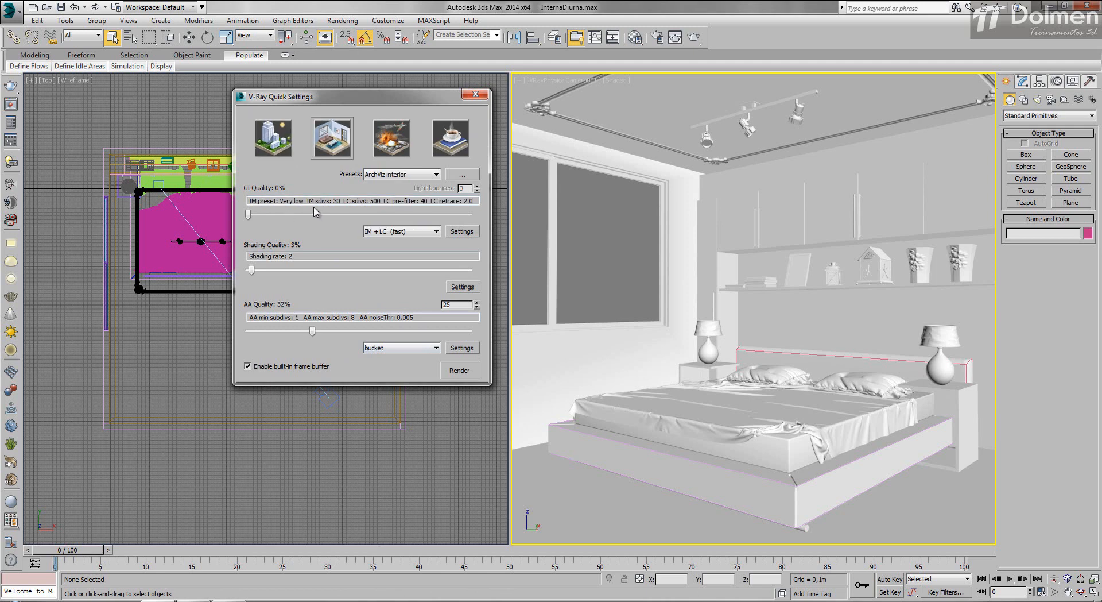
Step: Apply the ArchViz exterior preset with GI quality at 0%, shading quality at 4% and AA quality at 8%
click(279, 151)
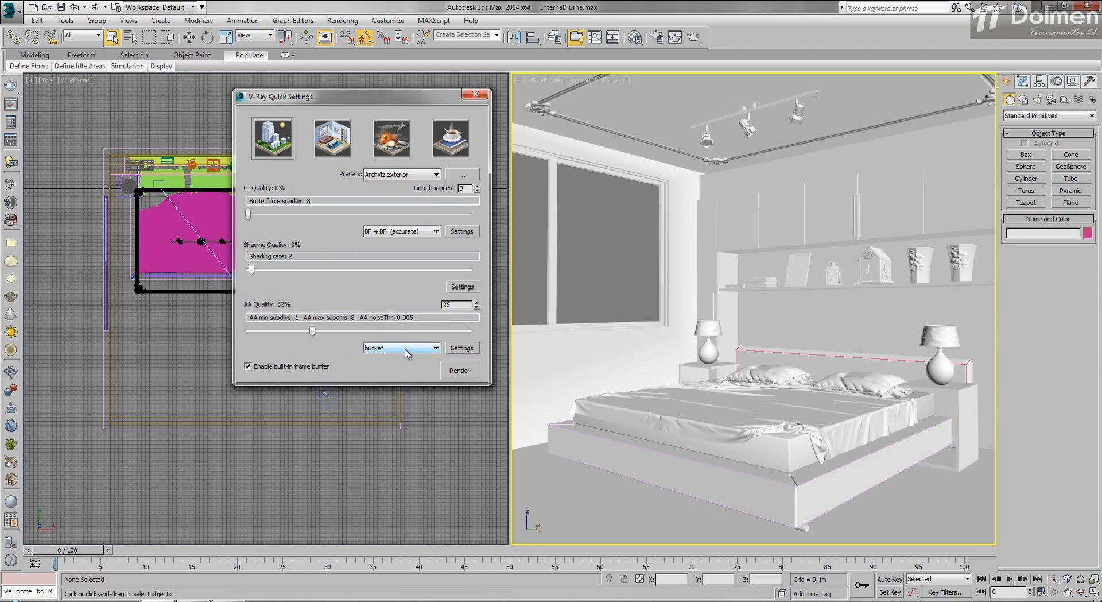
drag(249, 215, 475, 223)
drag(470, 215, 249, 215)
mouse_move(252, 273)
mouse_down()
mouse_move(500, 277)
mouse_move(231, 277)
mouse_move(257, 274)
mouse_up()
drag(313, 332, 476, 334)
drag(469, 331, 264, 336)
Step: Apply the ArchViz interior preset and view the list of available presets
click(329, 137)
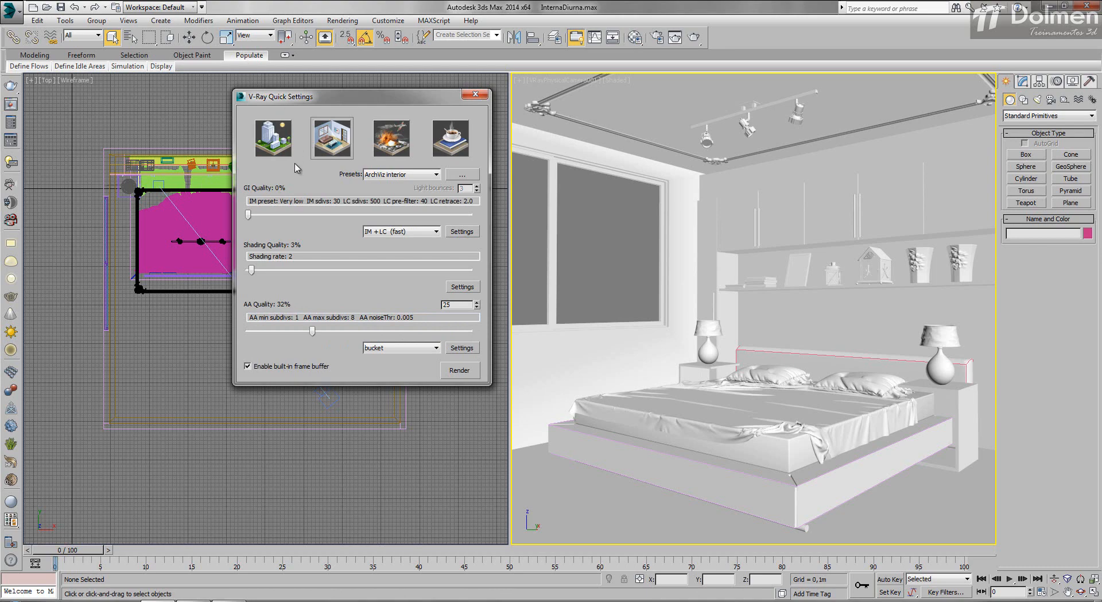
click(422, 175)
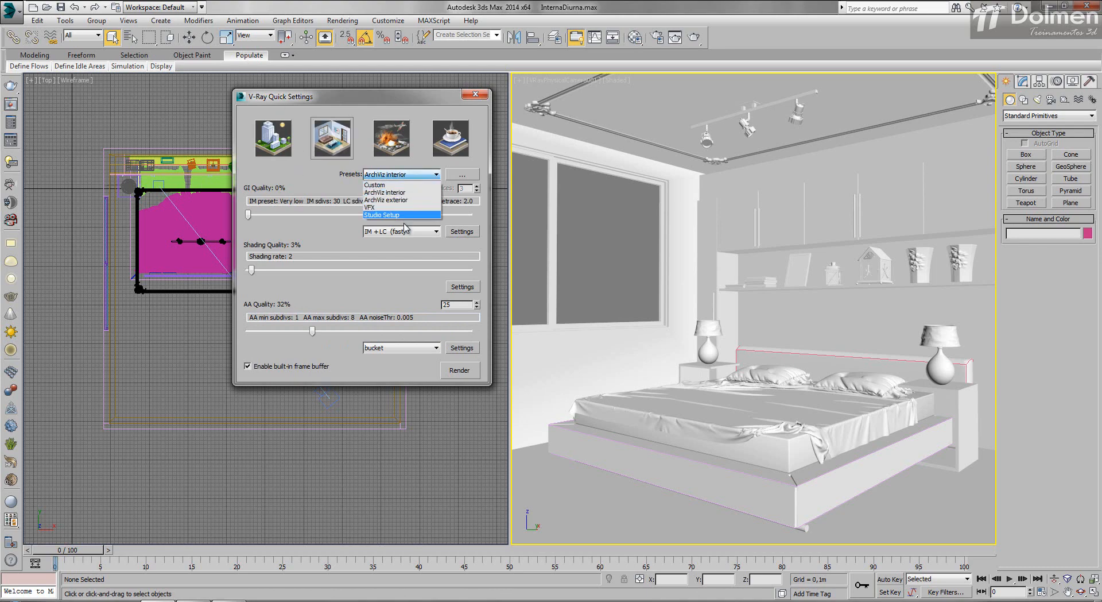
click(299, 182)
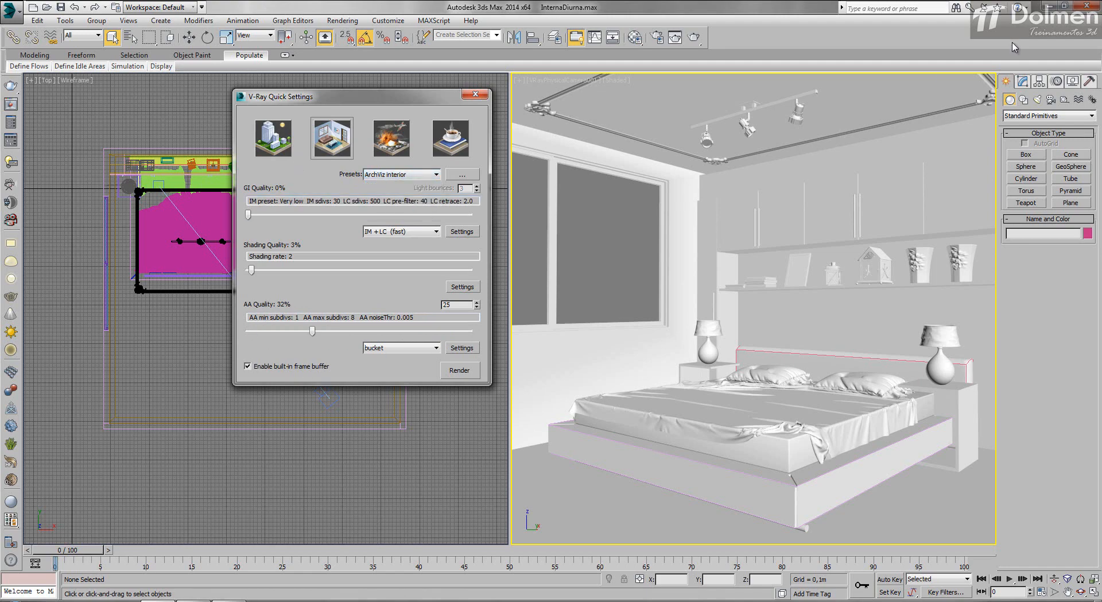
Step: In the Left view, draw a VRayLight plane covering the window, about 1.79 m half-length and 1.06 m half-width
click(1037, 100)
click(1040, 116)
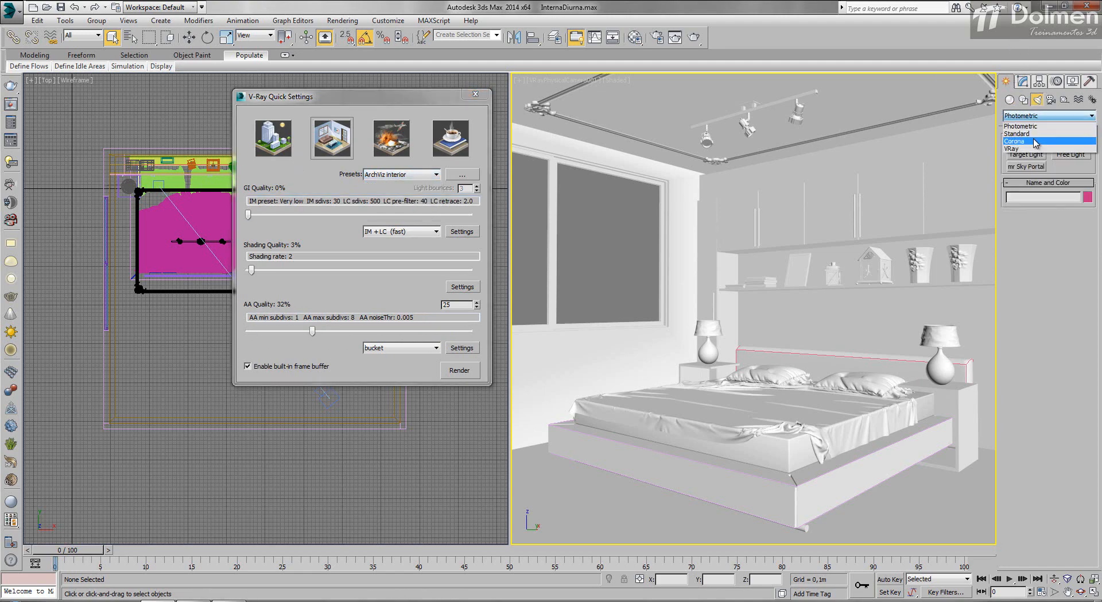
click(1028, 149)
click(1026, 154)
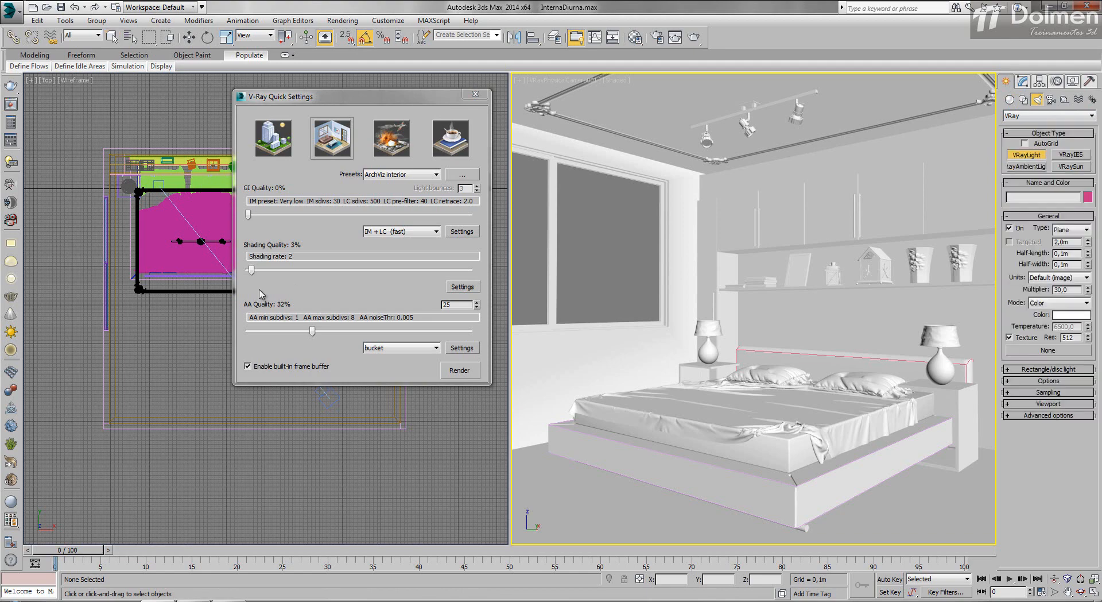
click(483, 97)
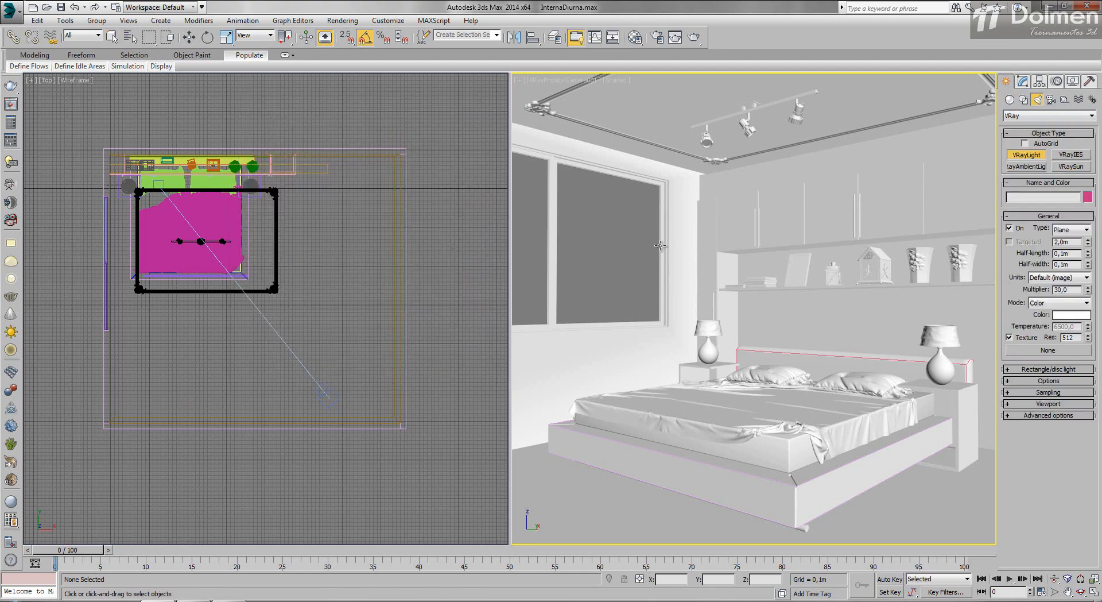
right_click(455, 245)
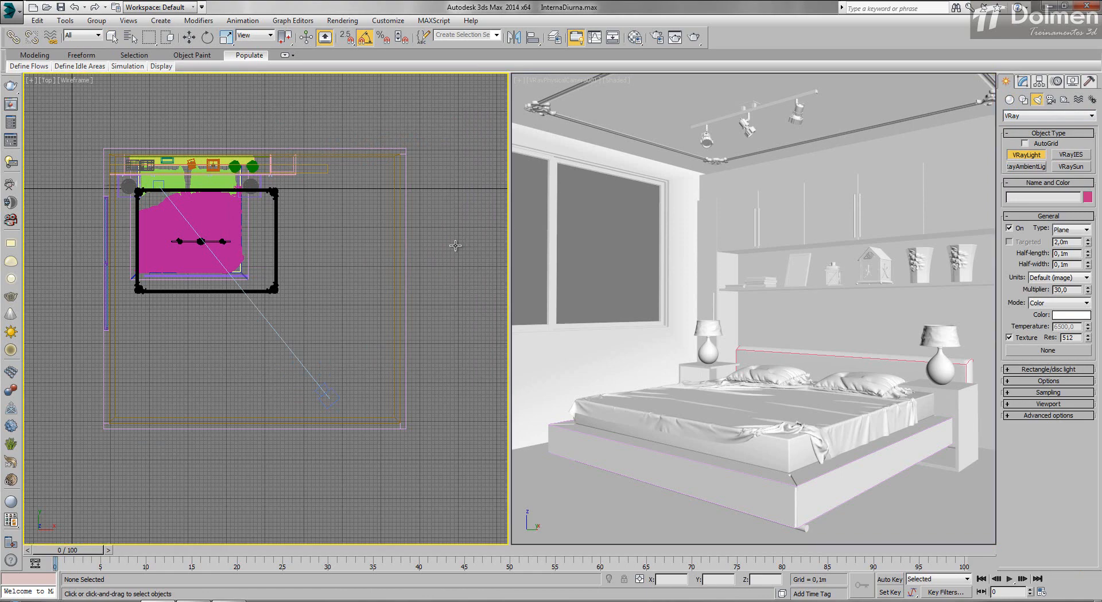
key(f)
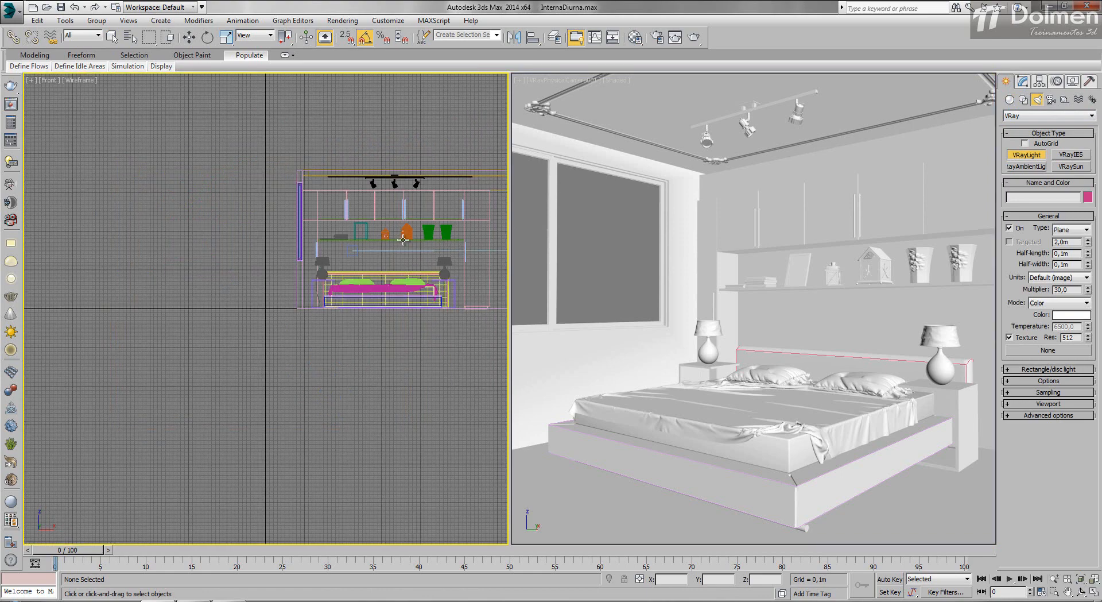
key(l)
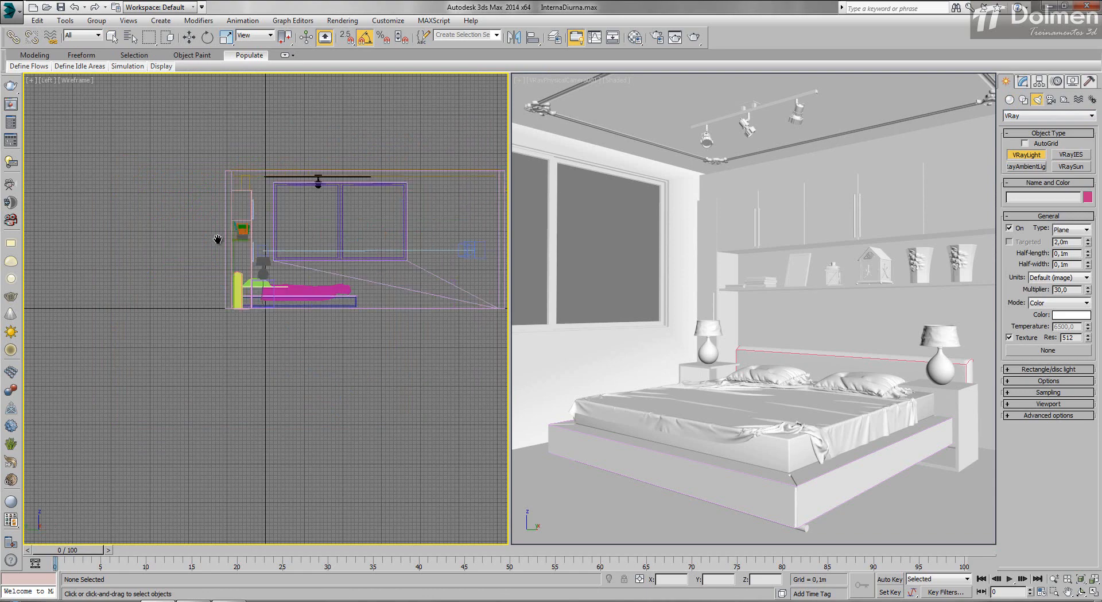
middle_drag(330, 240, 234, 235)
scroll(181, 209, up, 2)
drag(171, 161, 366, 275)
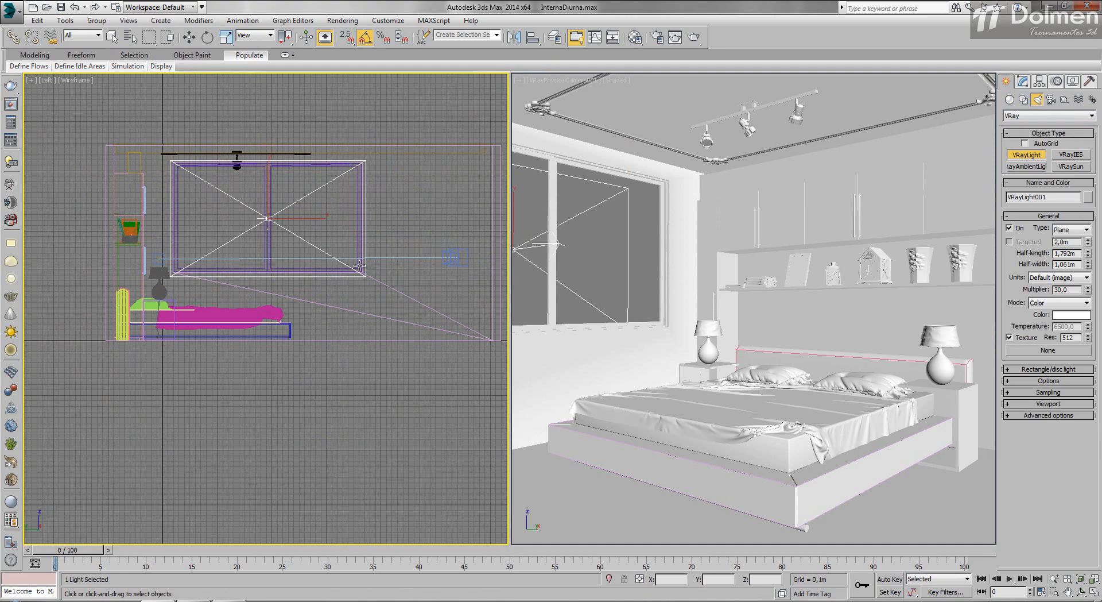
right_click(351, 269)
Step: In the Top view, move the plane light along X to about 0.78 m, at the window wall
key(t)
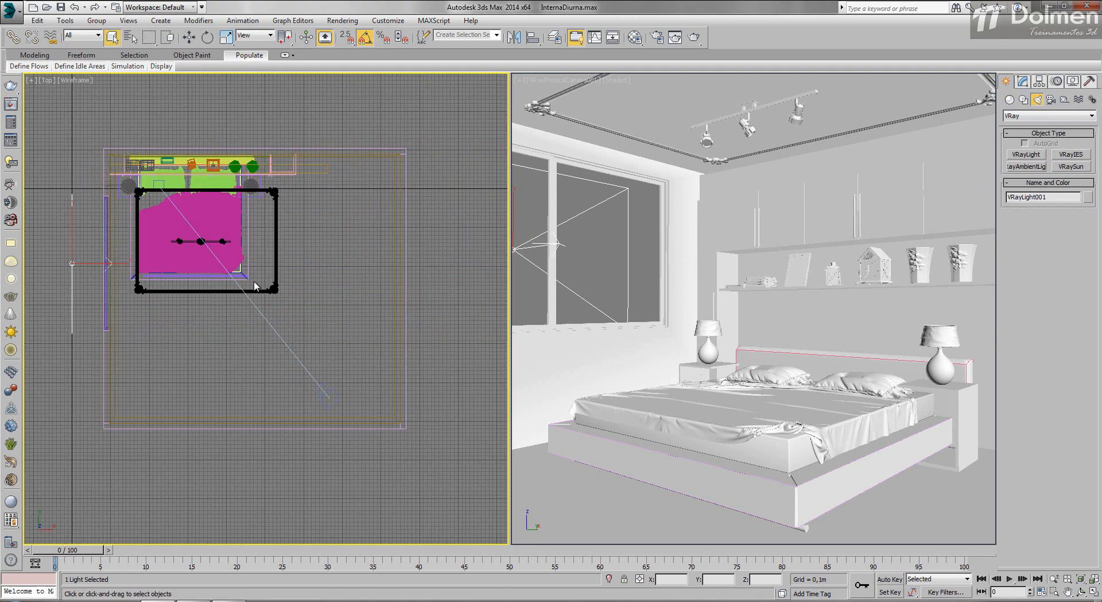
middle_drag(172, 267, 247, 267)
key(w)
drag(174, 263, 204, 263)
middle_drag(267, 302, 223, 305)
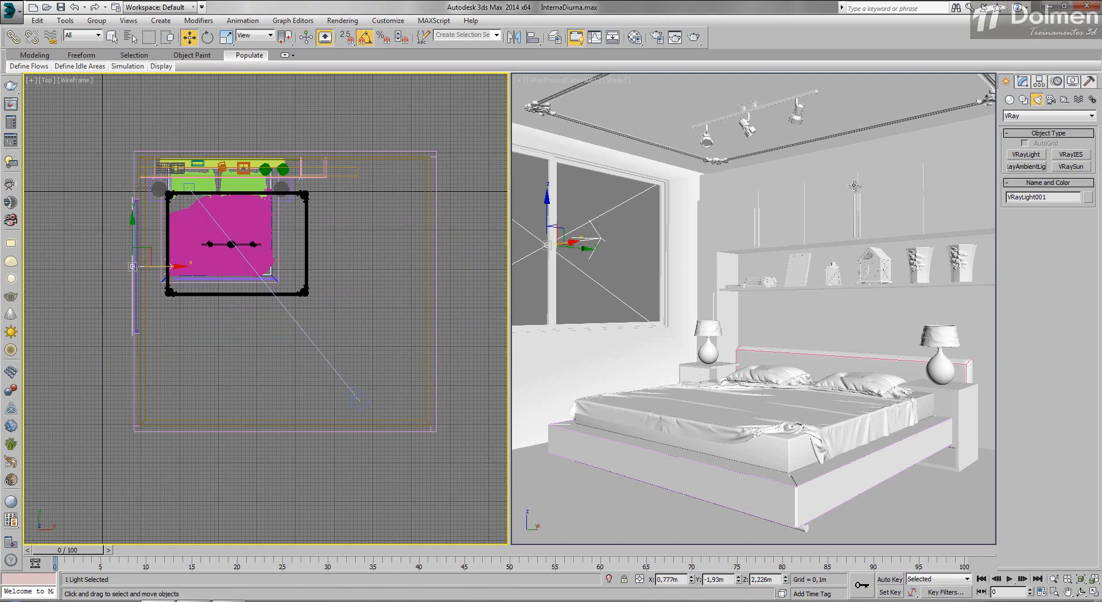
Step: Set the window light's multiplier to 2.0 and make the light invisible in its options
click(1030, 83)
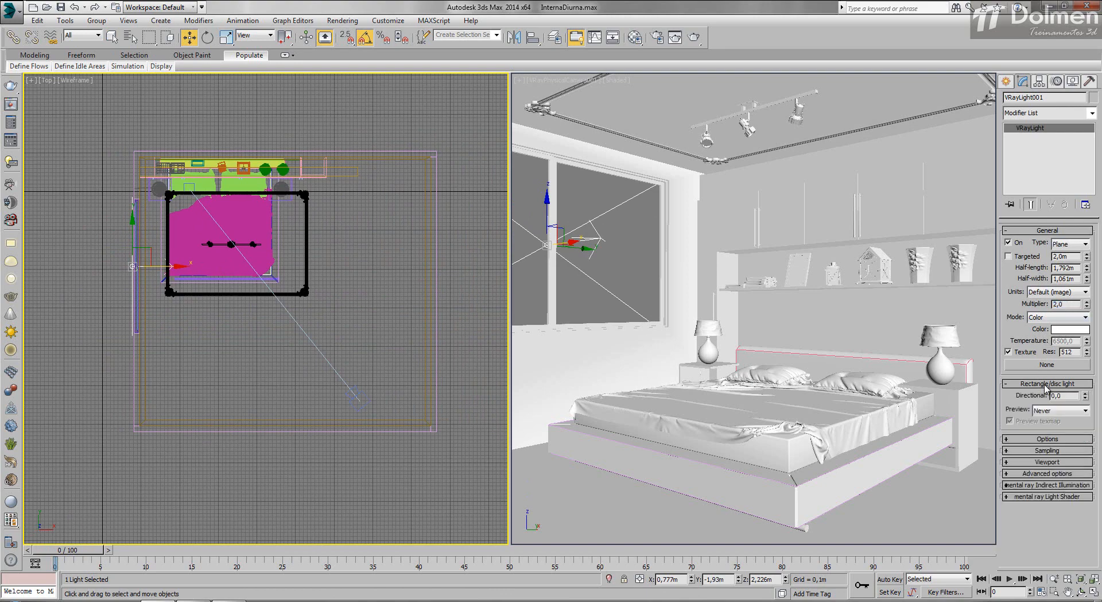
click(1048, 396)
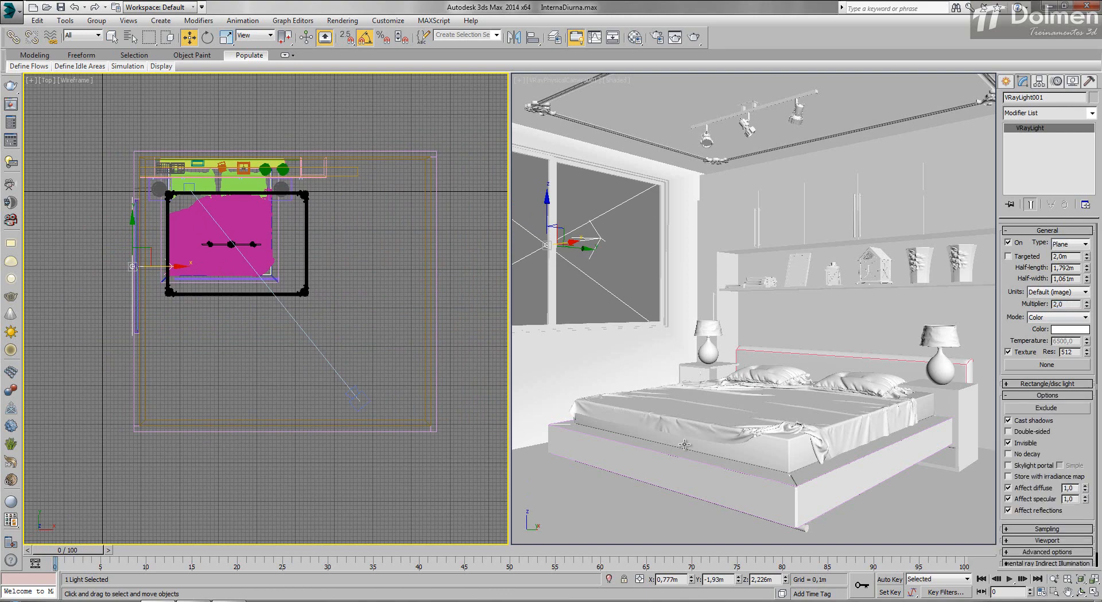
Step: Apply the ArchViz exterior preset in V-Ray Quick Settings and render the camera view
right_click(603, 327)
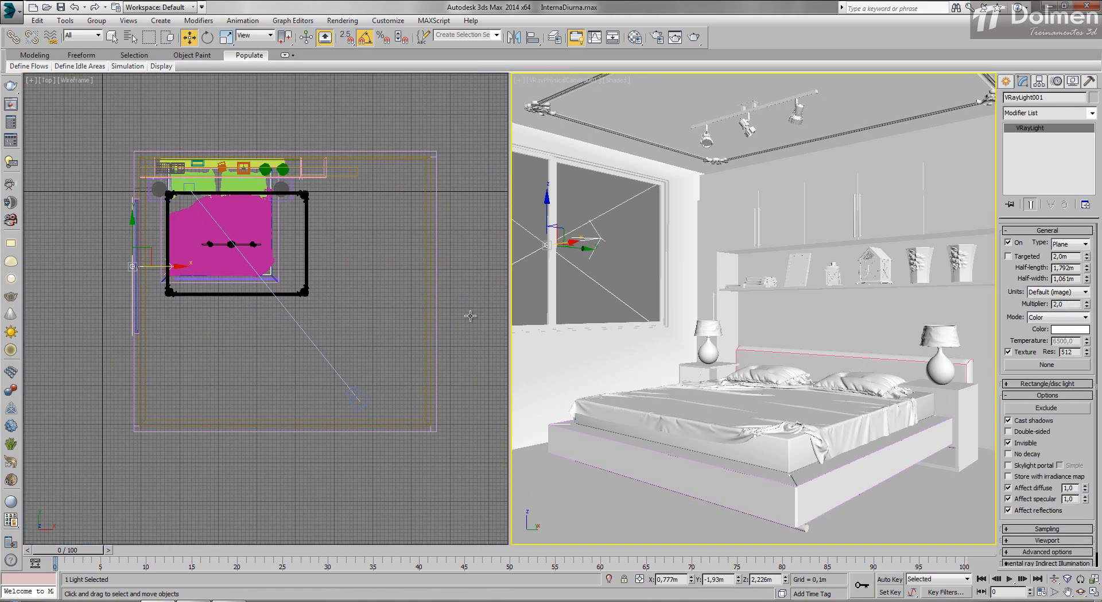
click(15, 144)
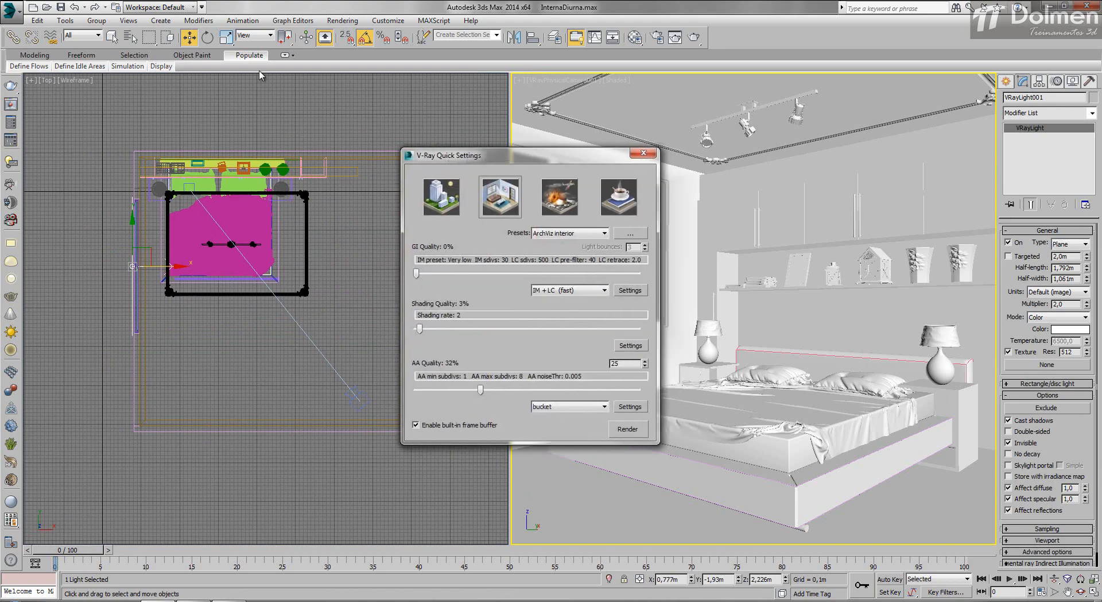
drag(454, 155, 188, 54)
click(176, 95)
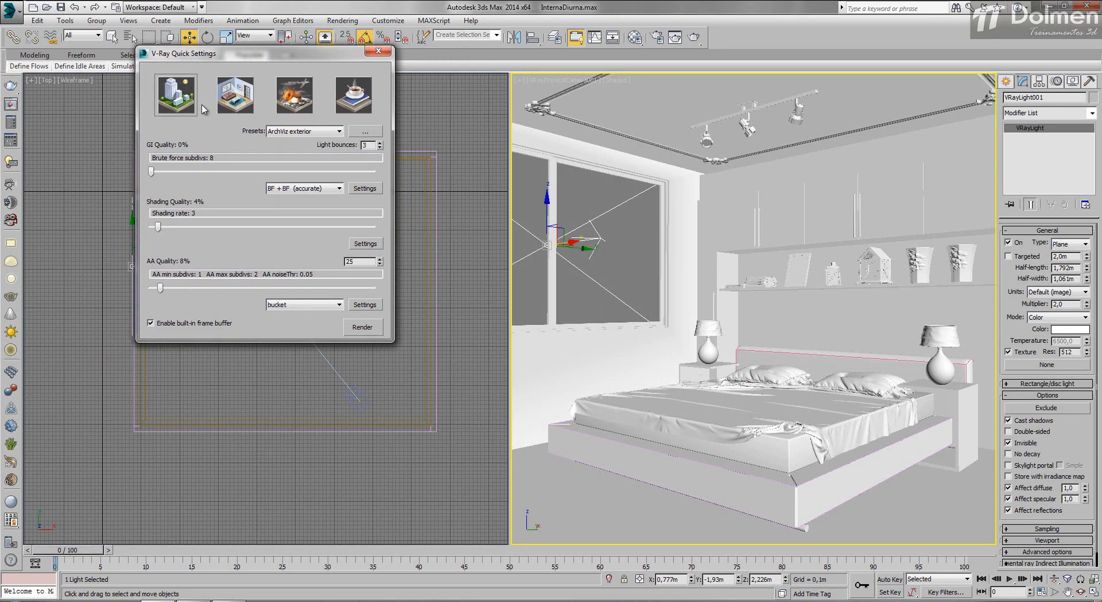
click(363, 327)
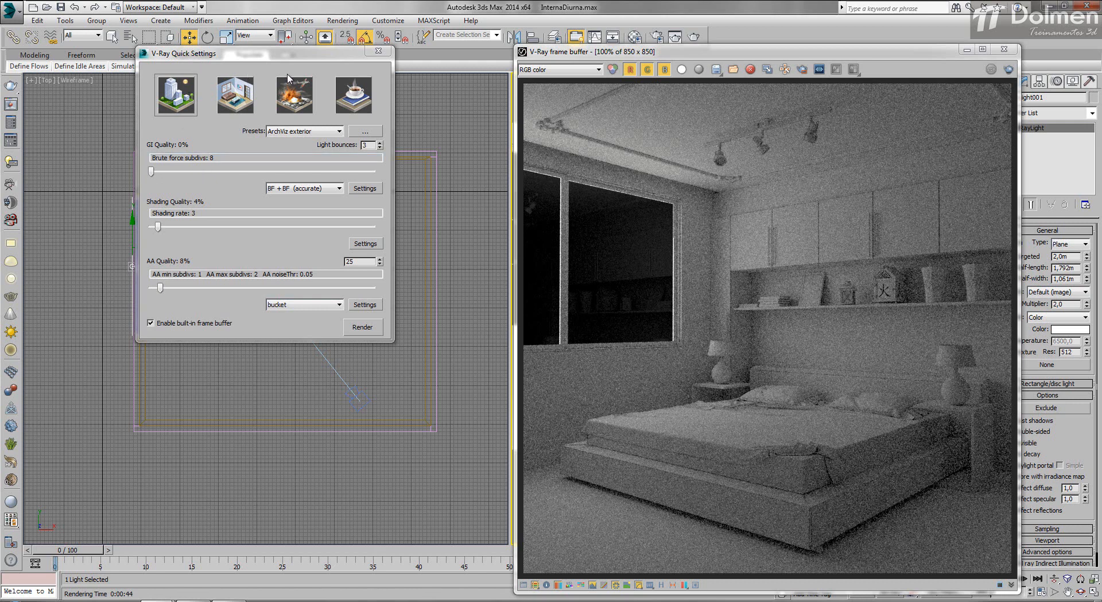
Step: Apply the ArchViz interior preset and render the camera view again
click(233, 104)
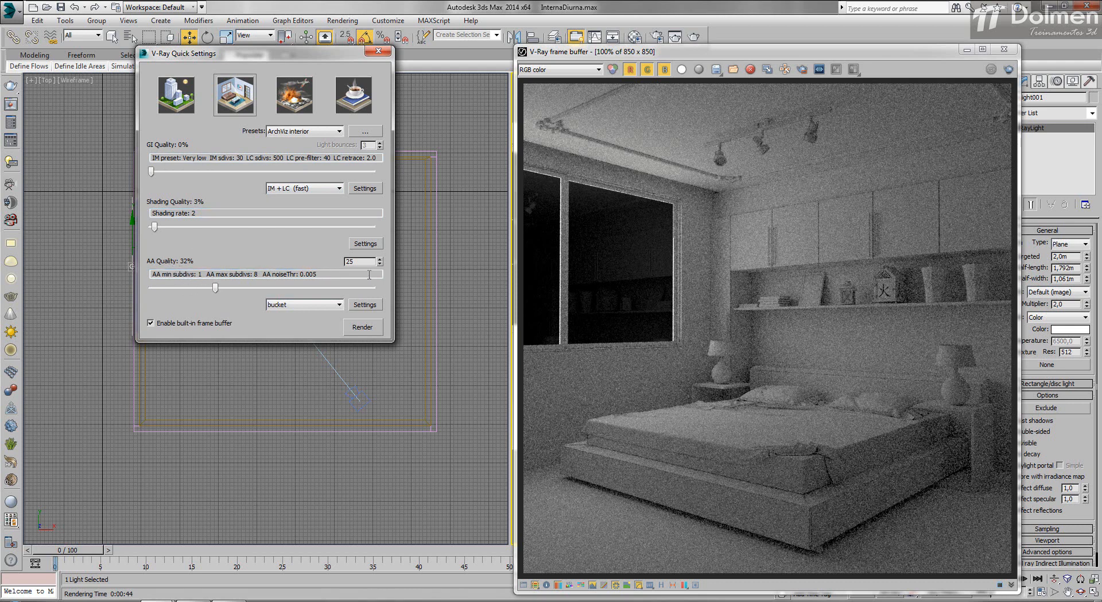
click(363, 327)
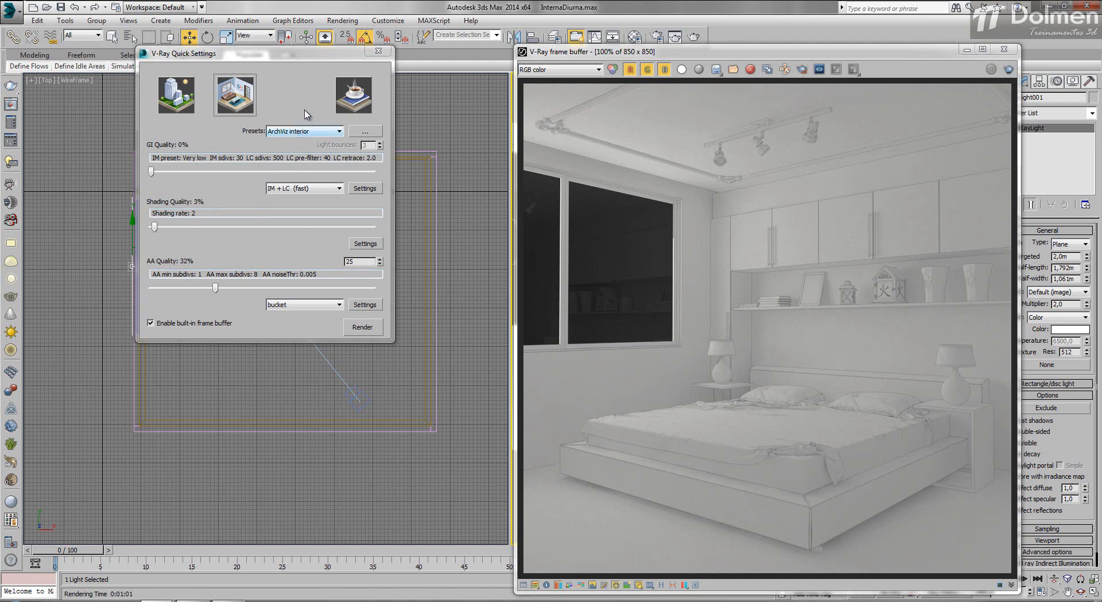
Step: Apply the VFX preset in V-Ray Quick Settings, render the camera view and inspect the shelf area up close
click(295, 102)
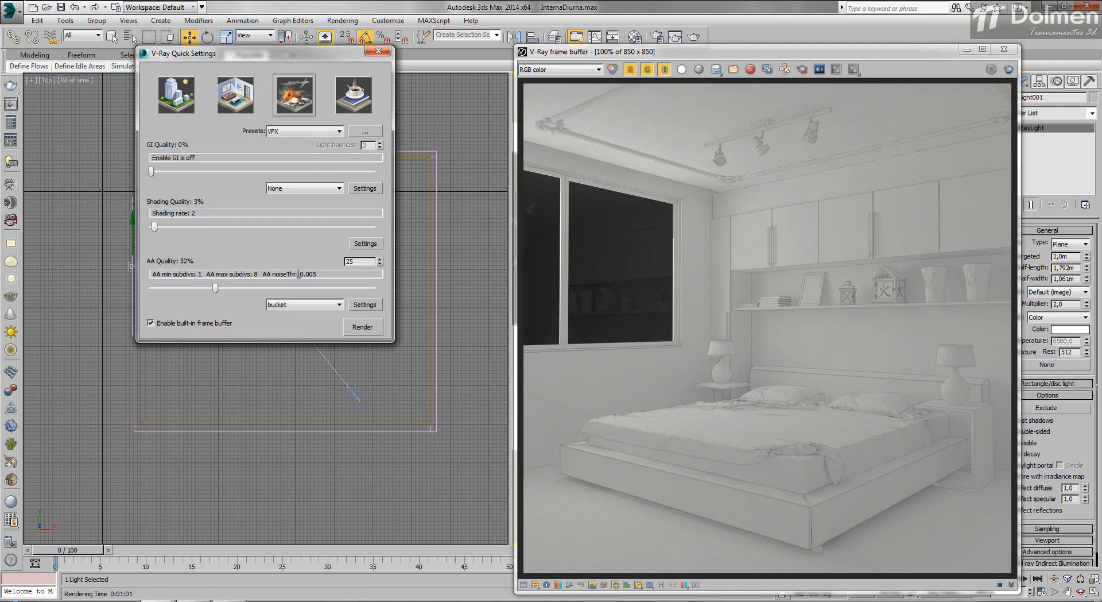
click(363, 327)
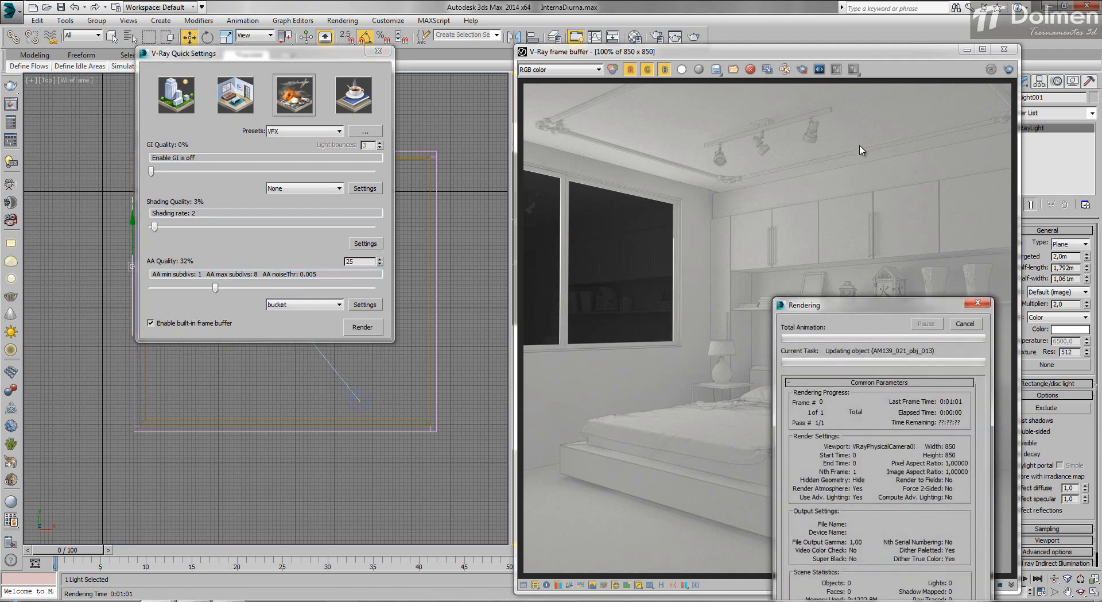
click(864, 69)
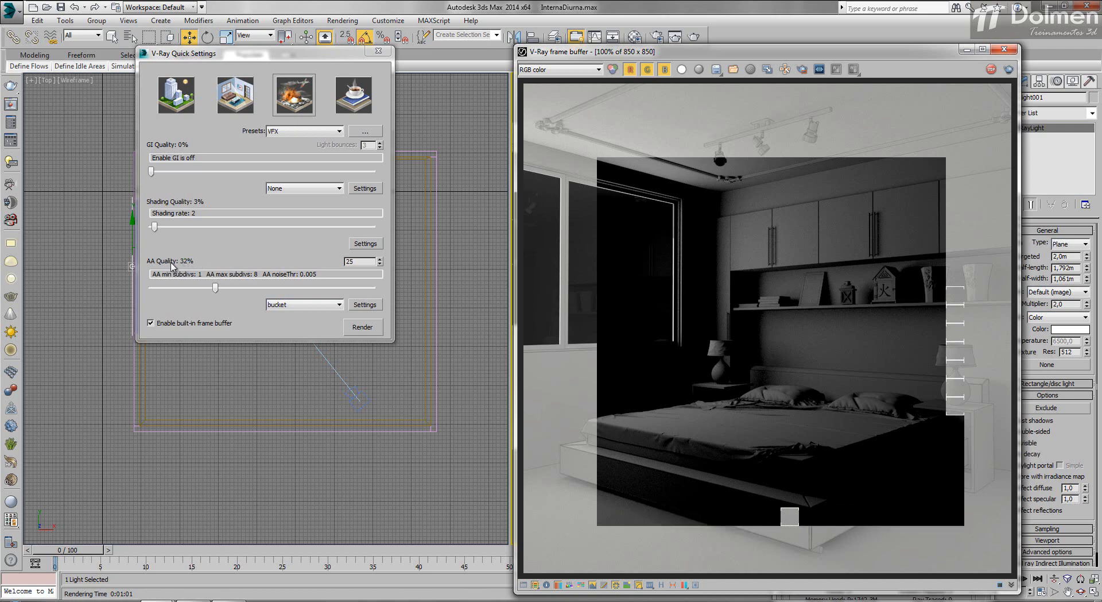
scroll(793, 296, up, 1)
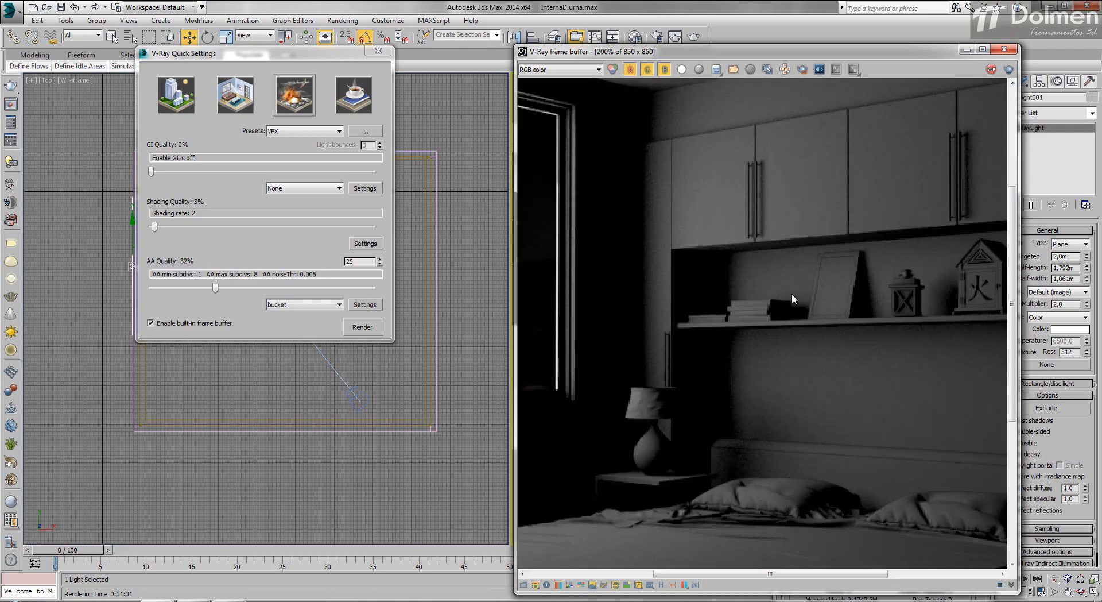
scroll(806, 291, up, 1)
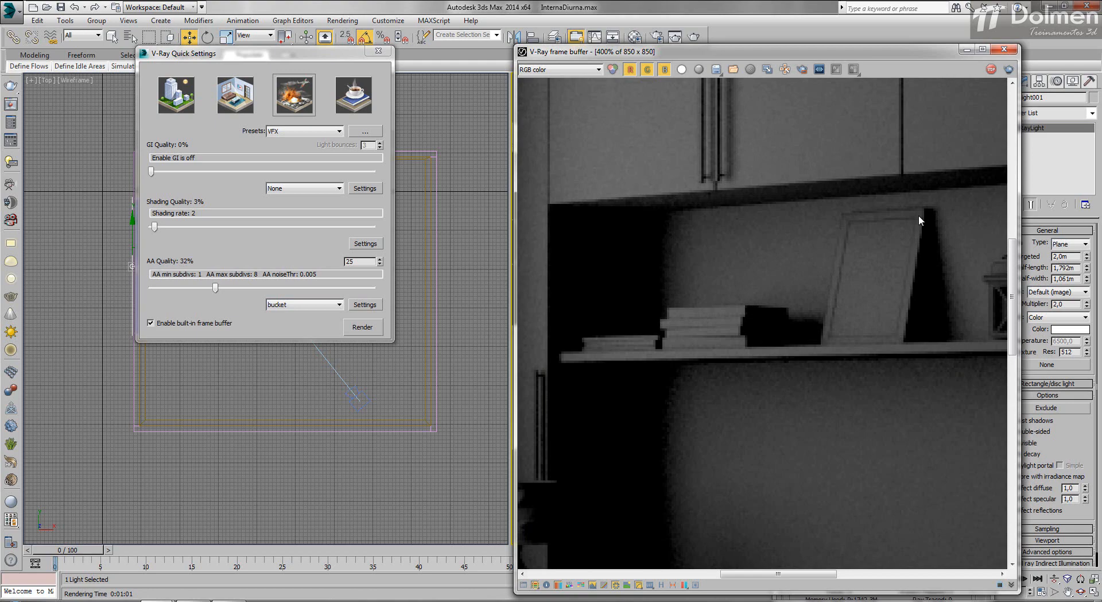
scroll(919, 215, down, 1)
scroll(919, 215, down, 1)
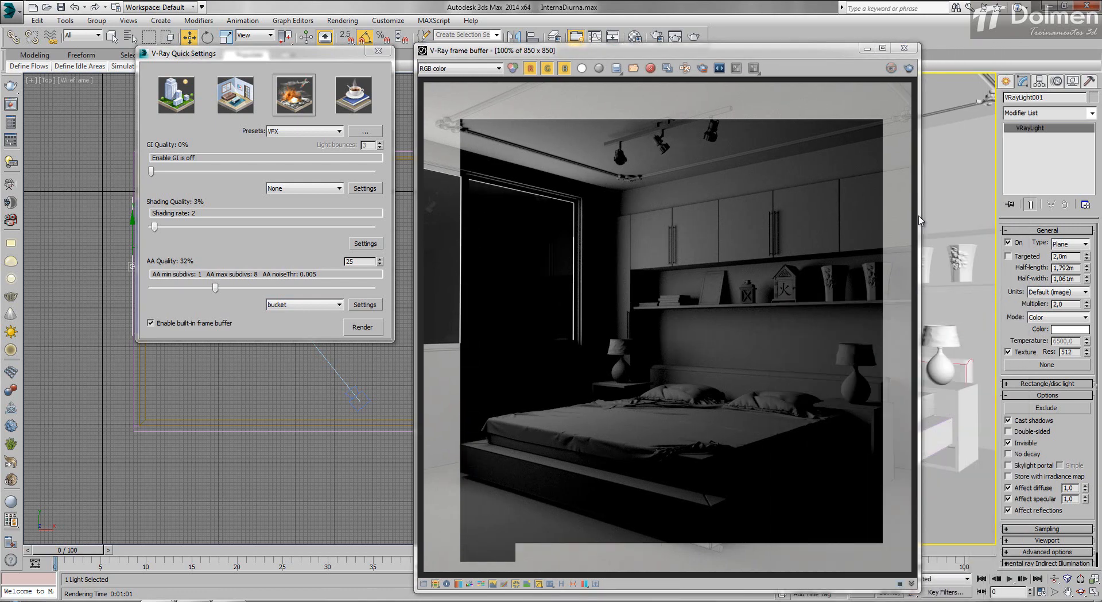
Step: Apply the Studio Setup preset and render the camera view
click(353, 95)
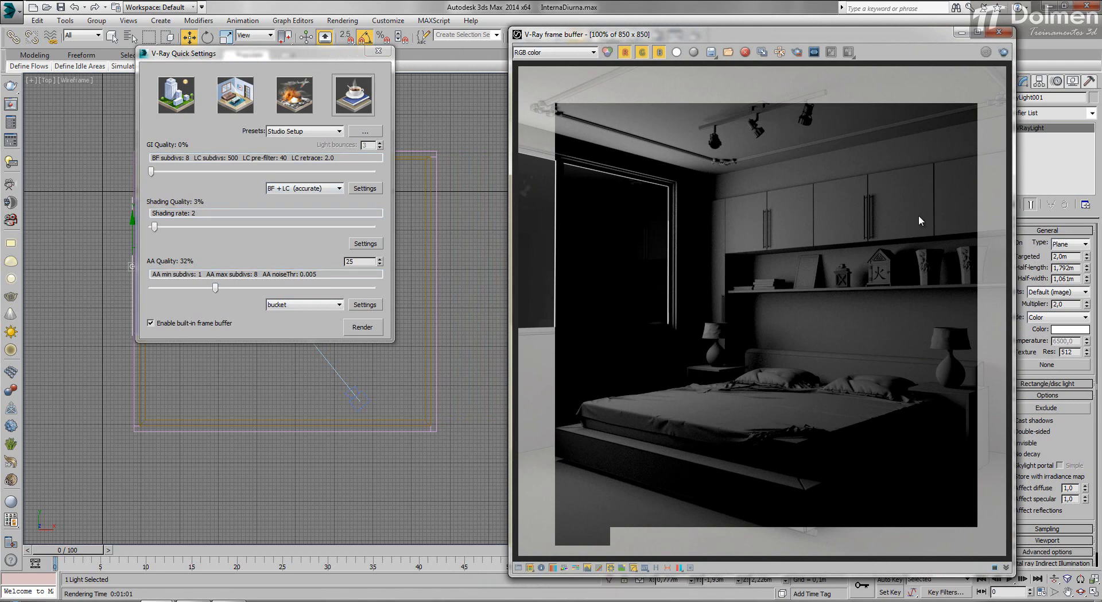
key(shift+q)
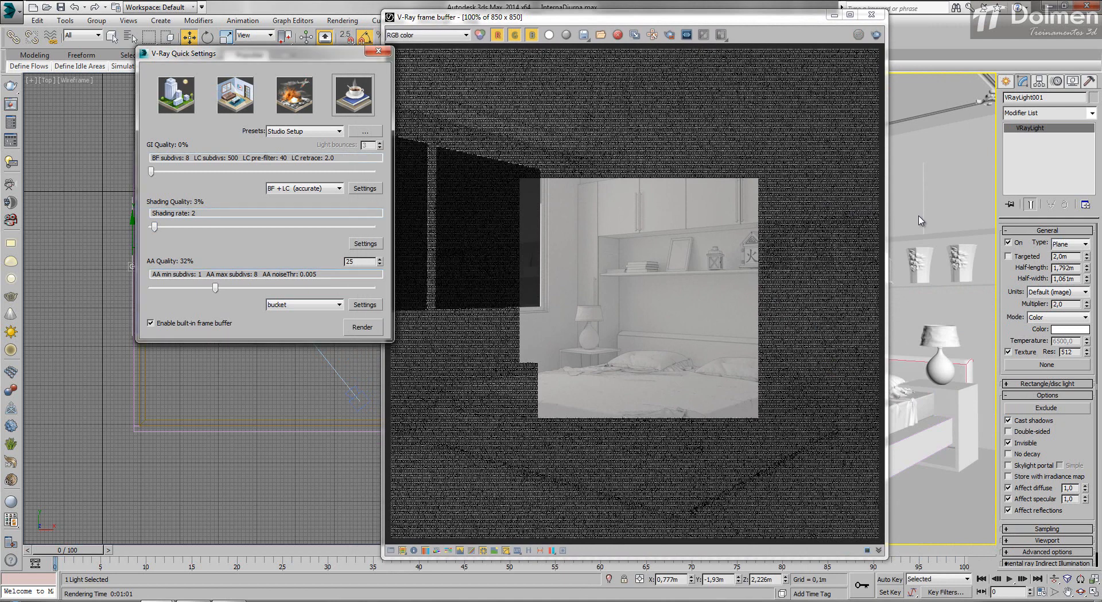
Step: Lower the AA quality to 8% (max subdivs 2, noise threshold 0.05) and render the camera view again
key(Left)
key(Left)
key(Left)
key(Left)
key(Left)
key(shift+q)
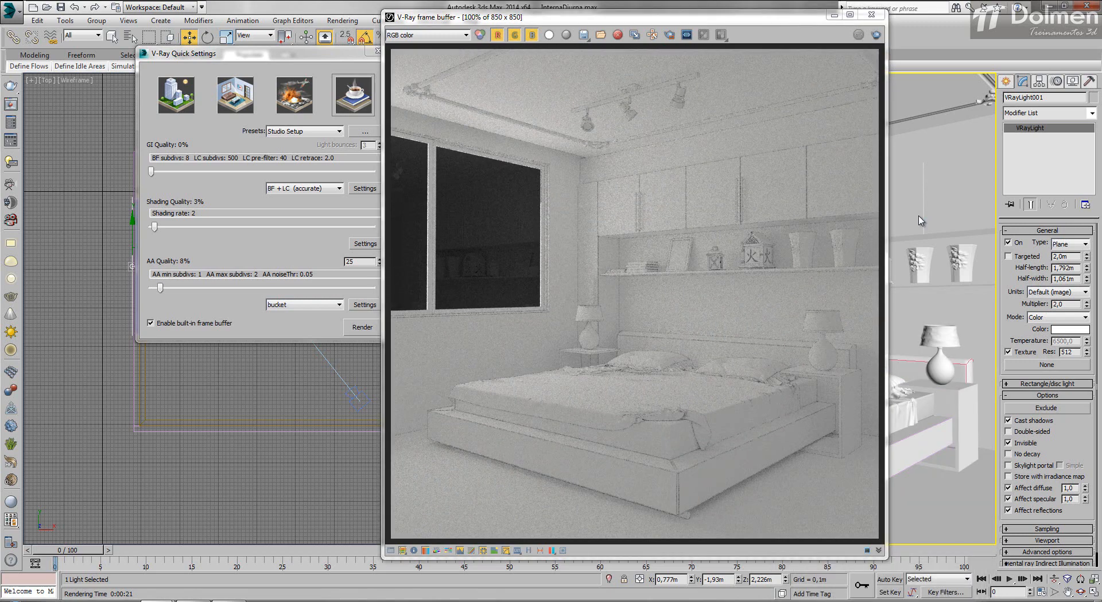
Step: Add a VRayDenoiser render element in the render setup
drag(575, 16, 679, 68)
key(F10)
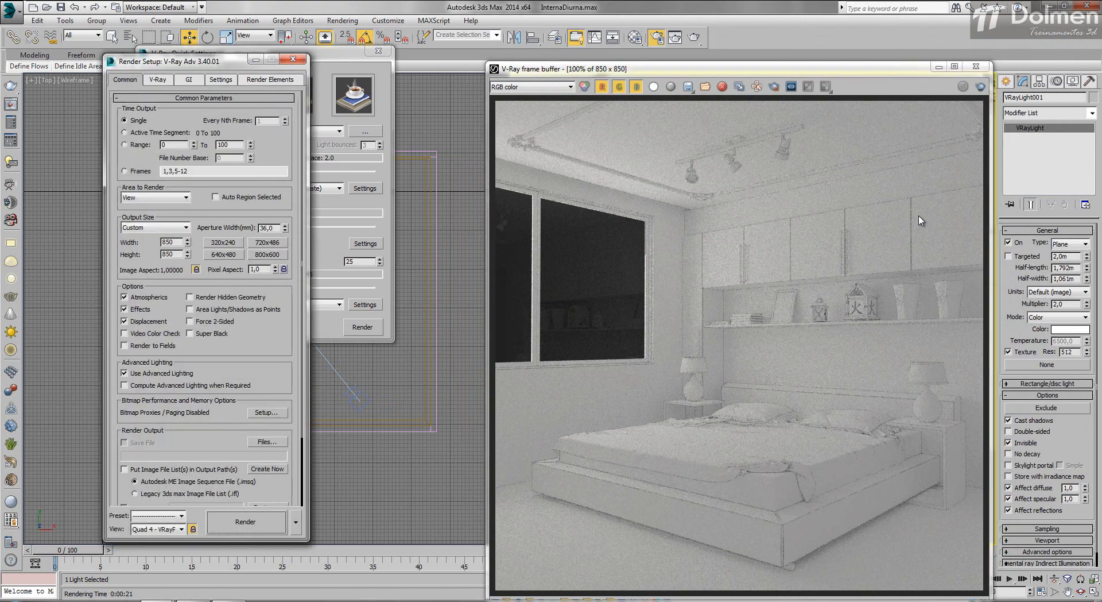
click(270, 79)
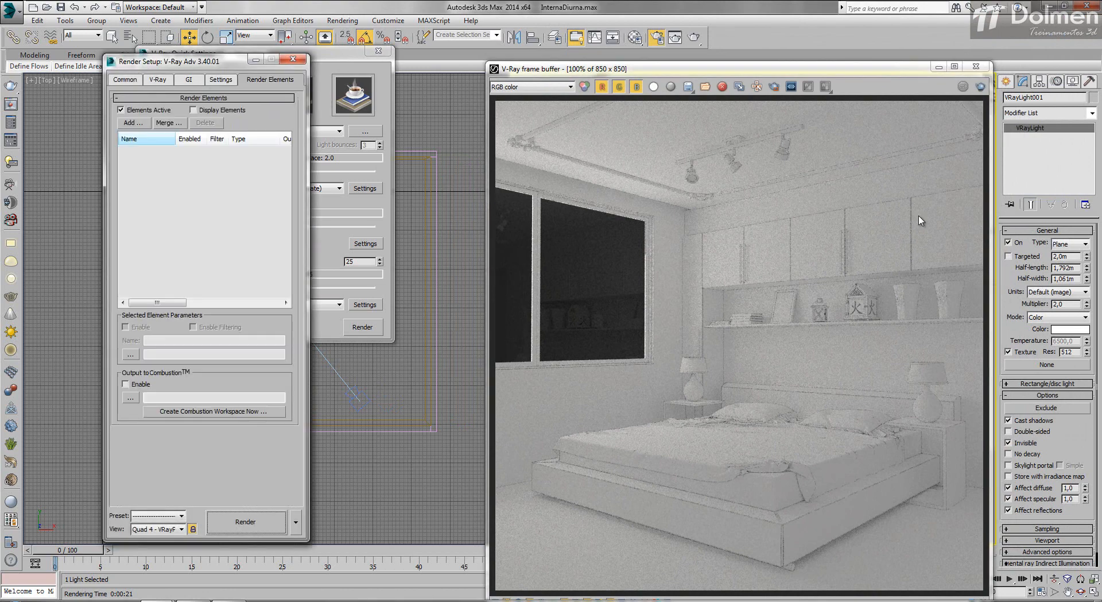
click(133, 123)
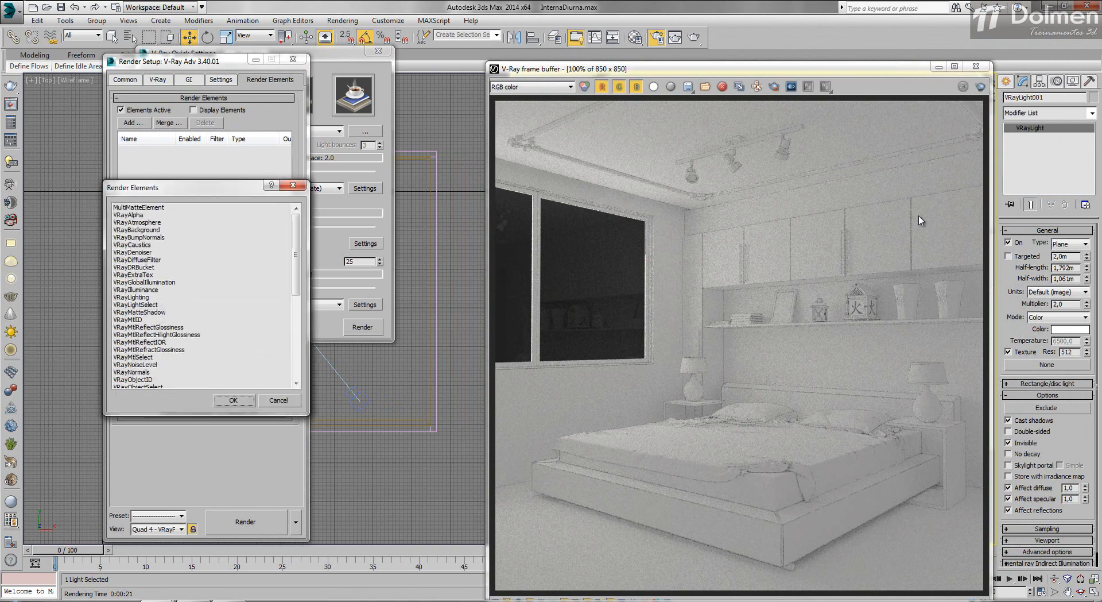
click(132, 252)
click(234, 400)
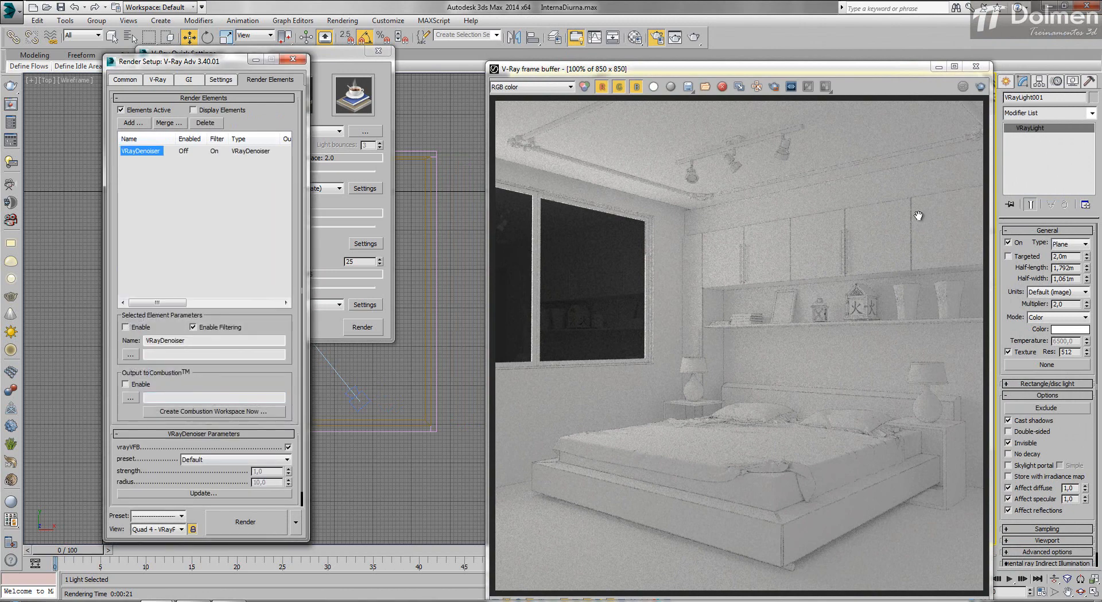
Step: Expand the advanced denoiser parameters, close the render setup and render the camera view with the denoiser element
scroll(206, 298, down, 1)
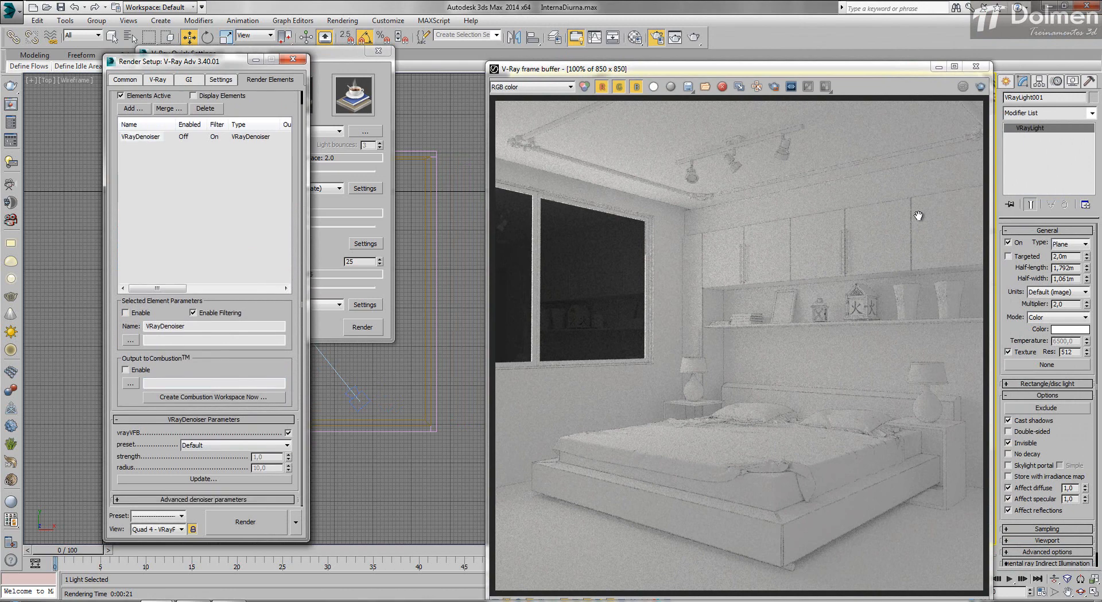
click(204, 499)
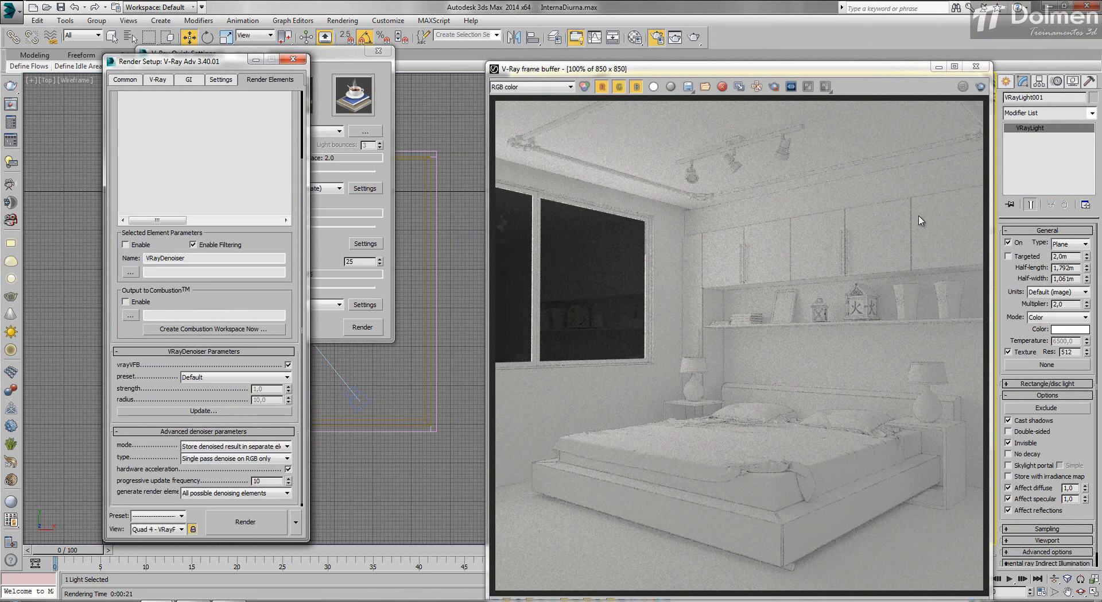
click(292, 59)
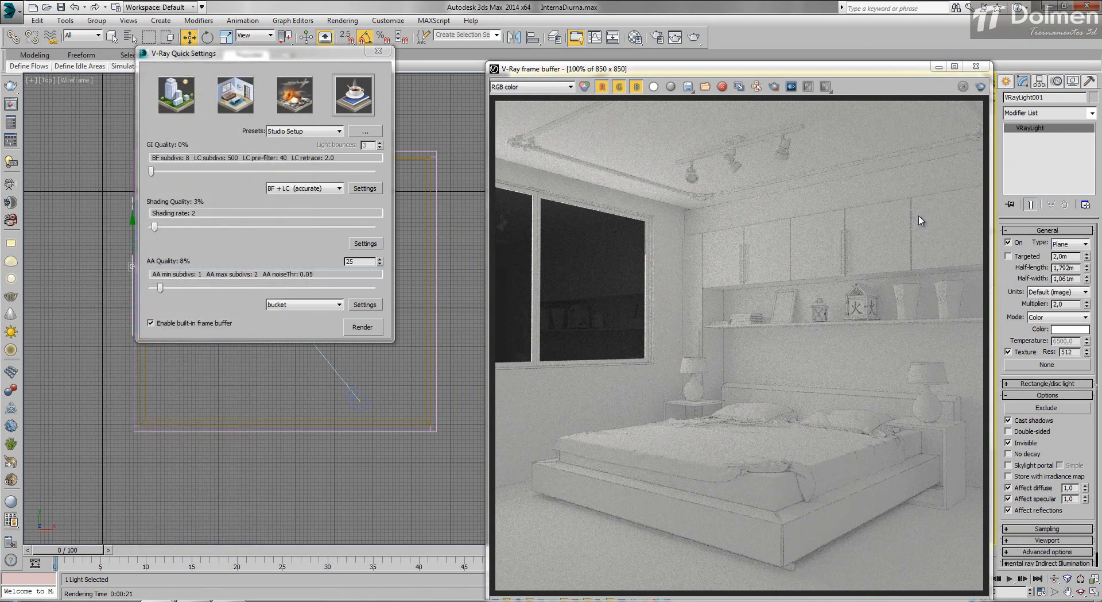
key(shift+q)
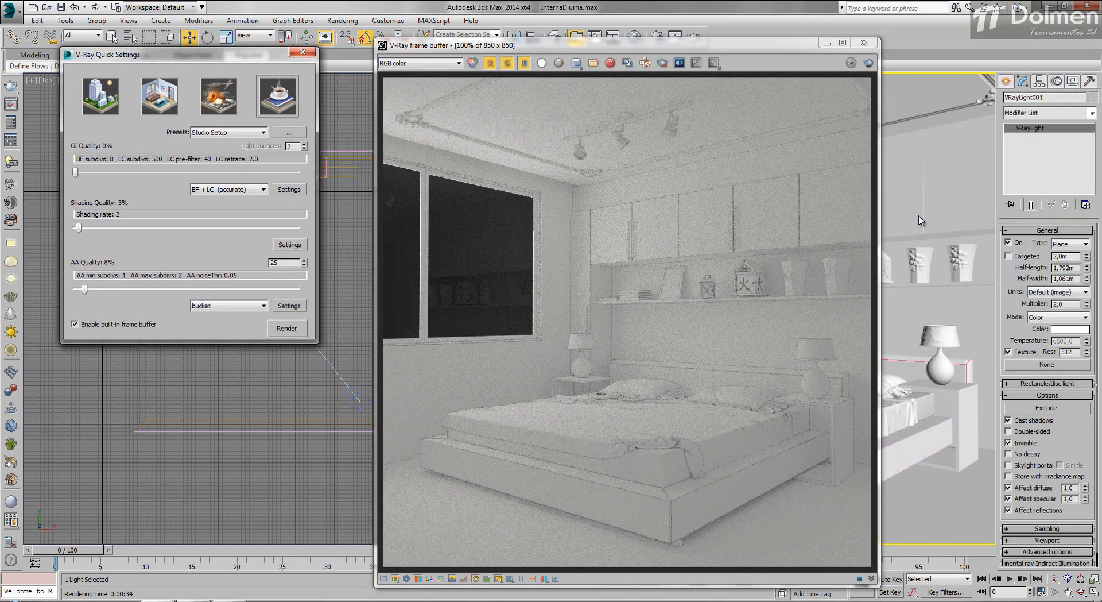
Step: Compare the VRayDenoiser and RGB color channels of the full render in the frame buffer
click(420, 63)
click(420, 89)
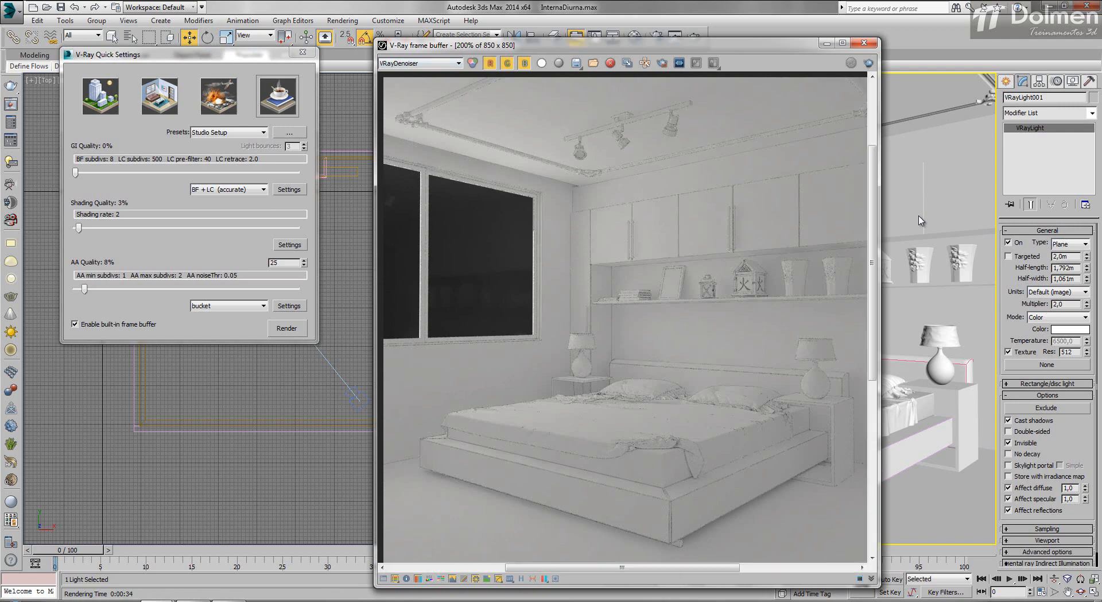
scroll(643, 213, up, 2)
scroll(643, 214, down, 2)
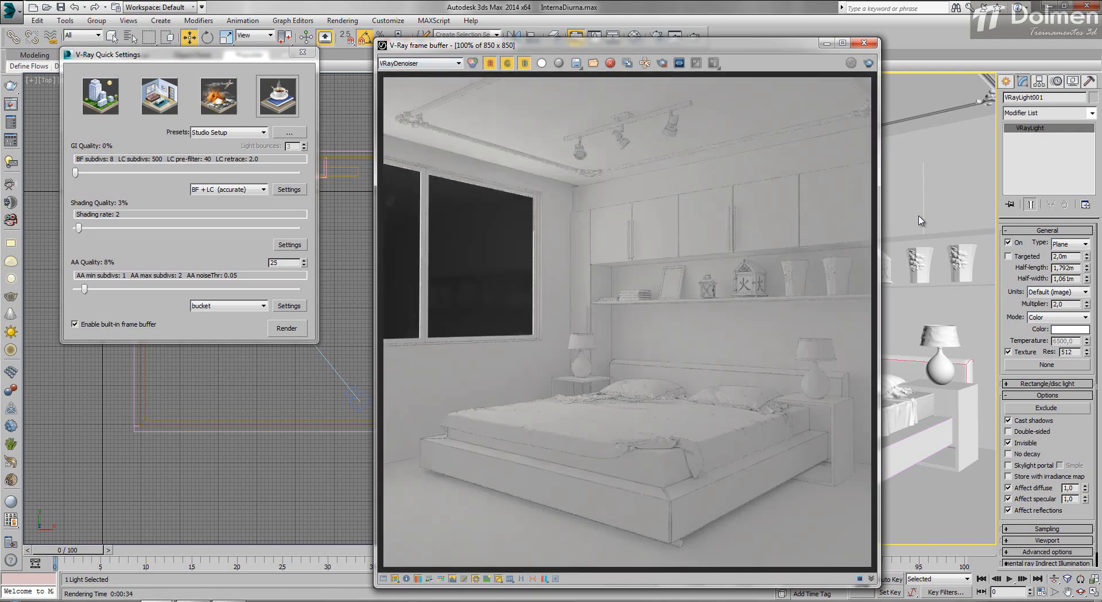
click(420, 63)
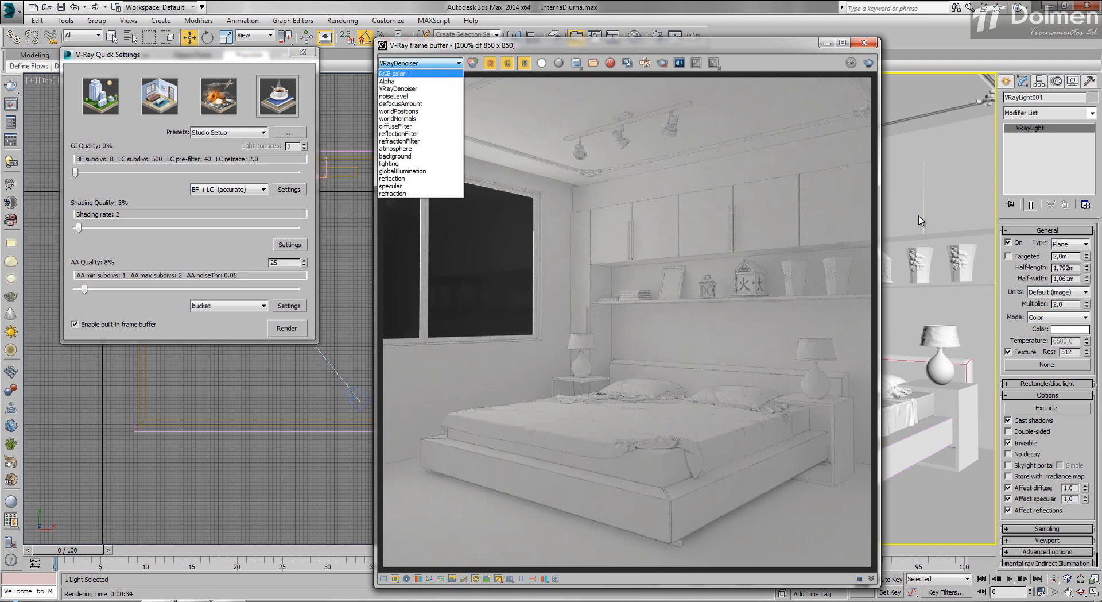
click(420, 73)
click(420, 63)
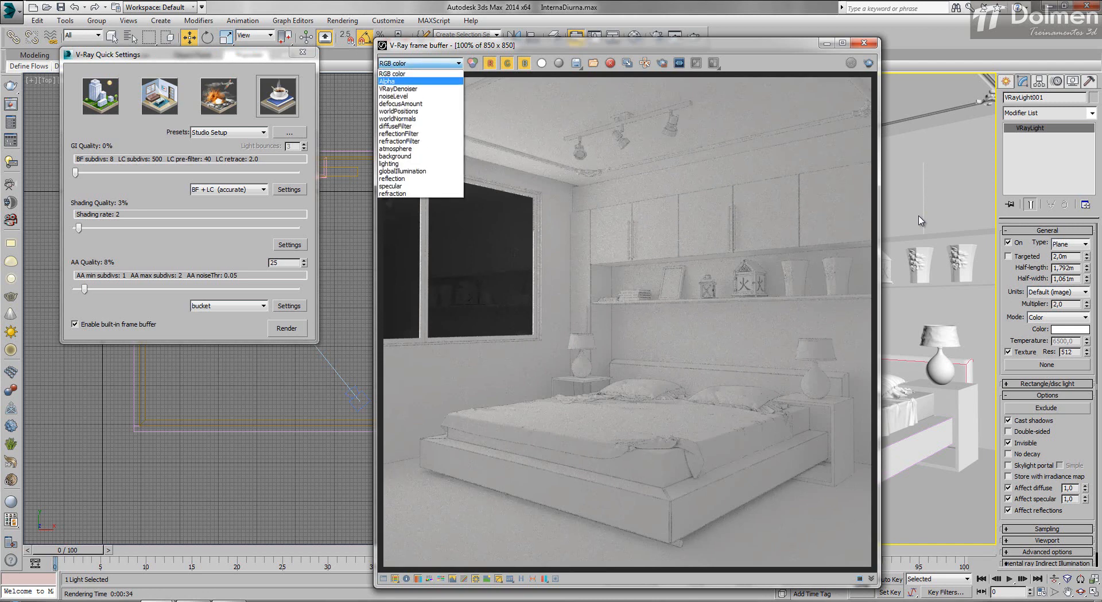
click(419, 89)
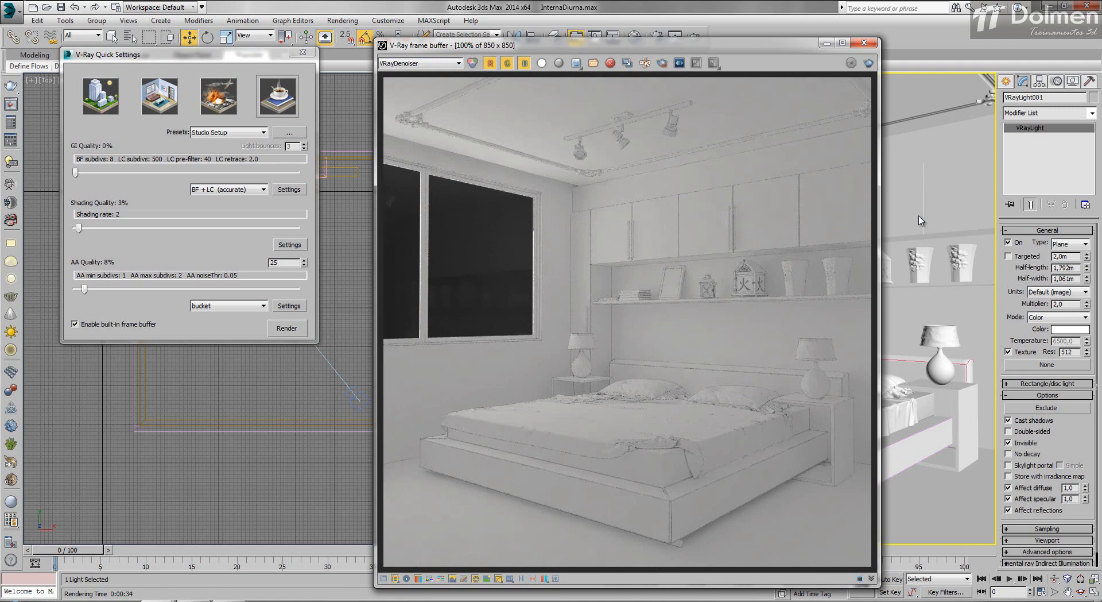
Step: Compare the RGB color and VRayDenoiser channels at 400% on the wall and pillows above the bed
scroll(632, 361, up, 4)
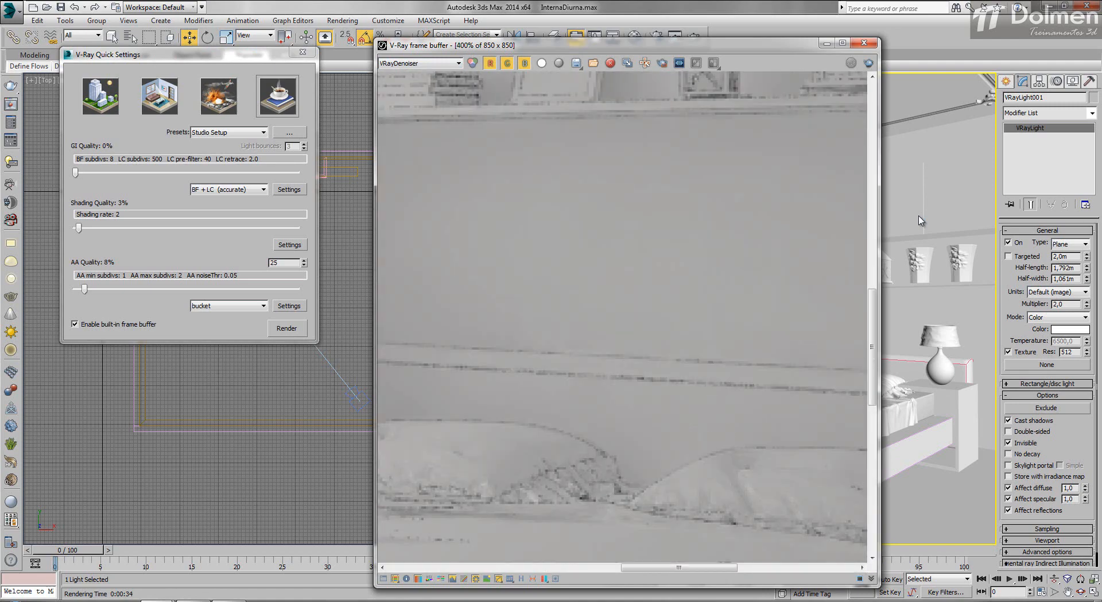
click(420, 64)
click(392, 73)
click(419, 64)
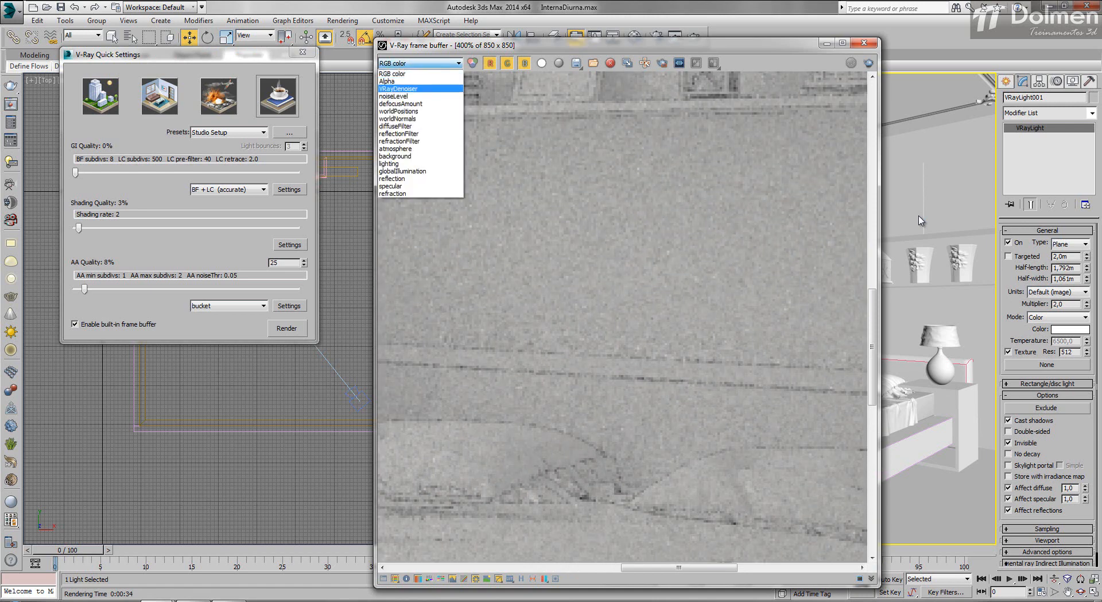
click(401, 87)
scroll(920, 221, down, 4)
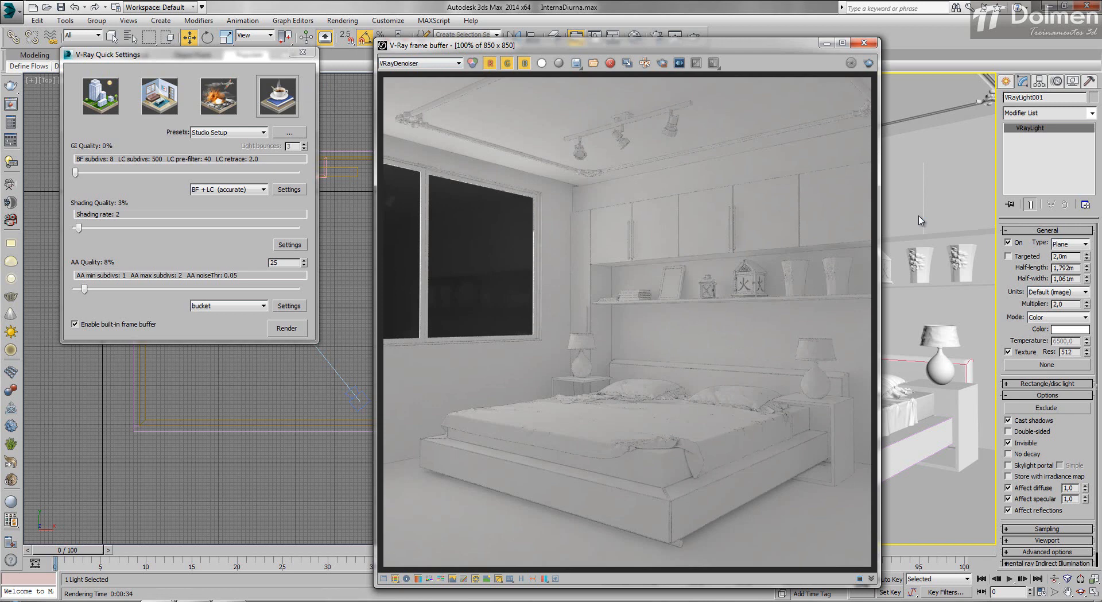
Step: Rearrange the frame buffer and Quick Settings windows, and examine the render channels from VRayDenoiser through globalIllumination
drag(597, 44, 669, 31)
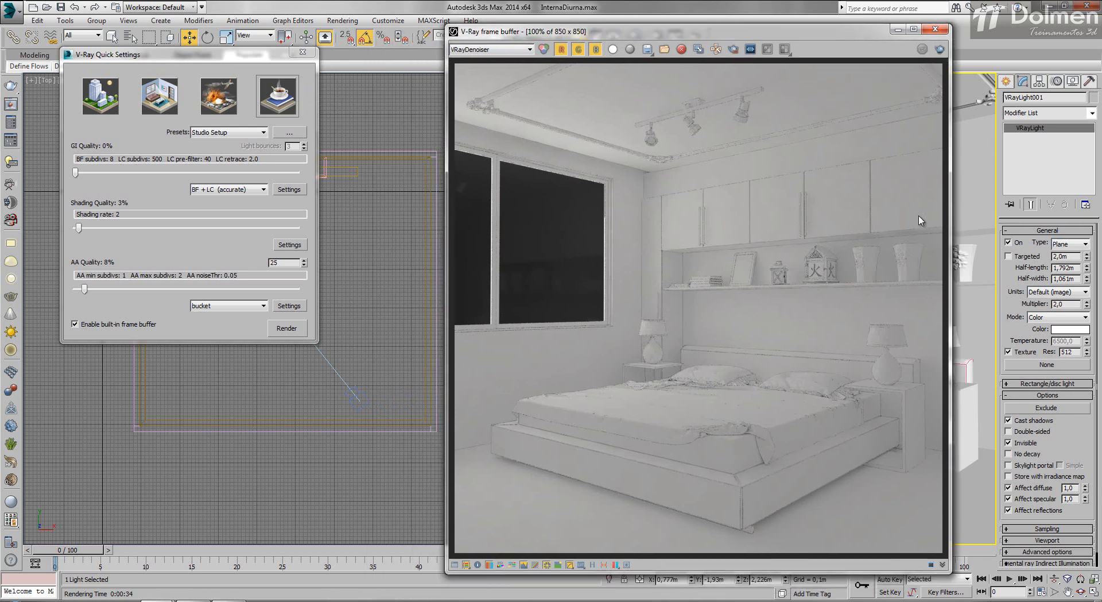
drag(189, 54, 308, 147)
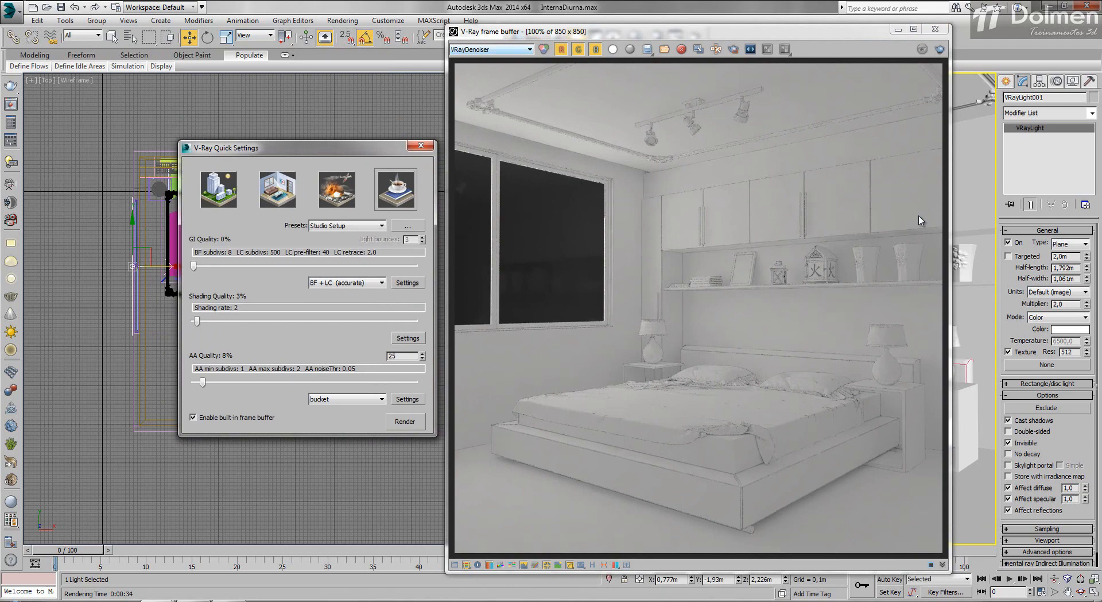
click(491, 49)
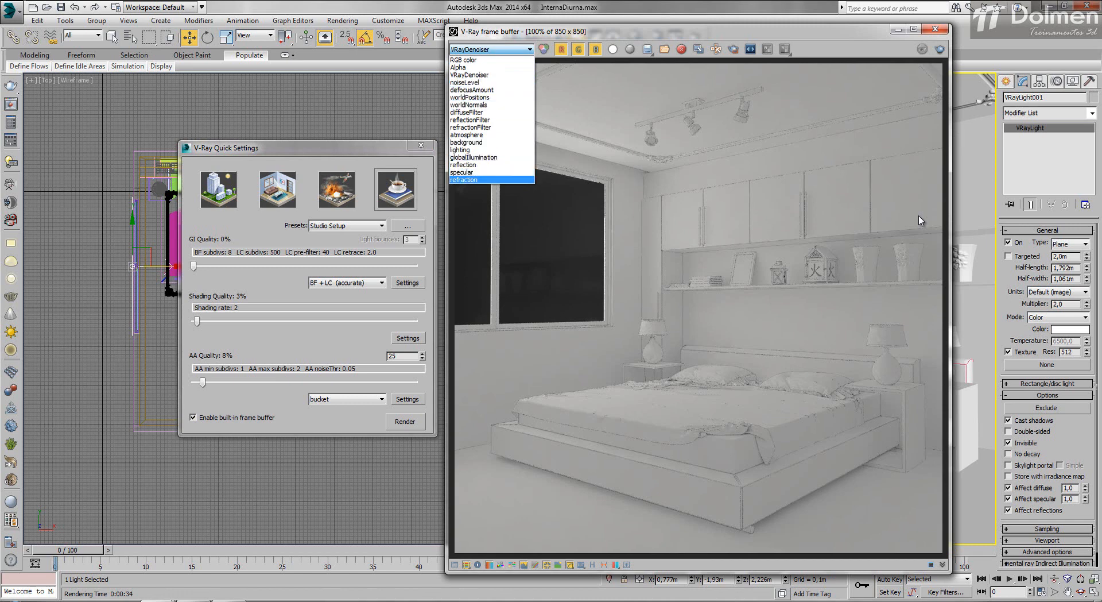
click(469, 75)
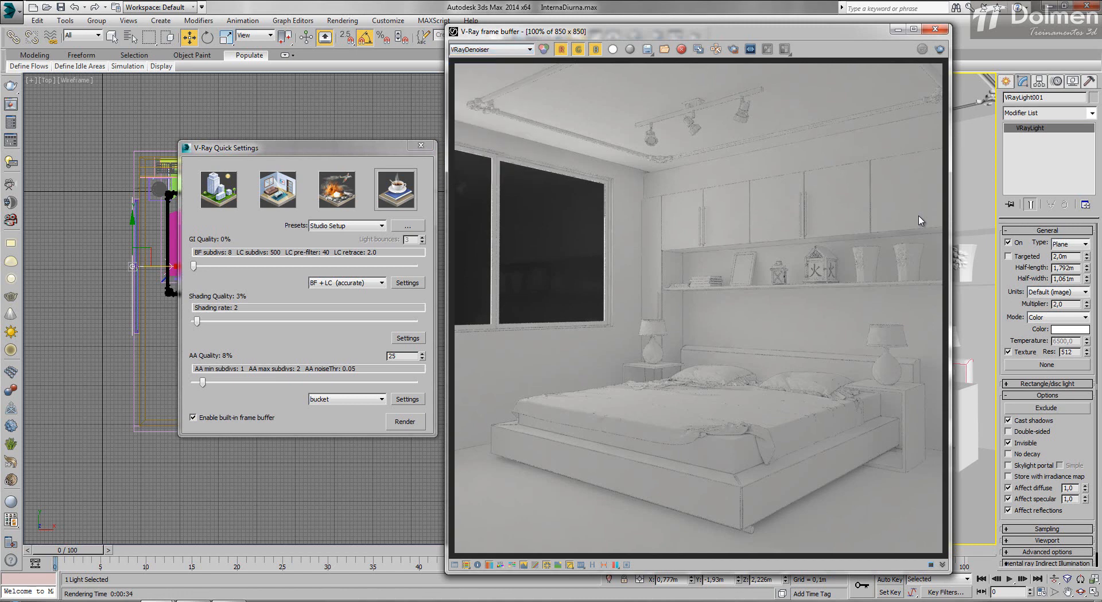
key(Down)
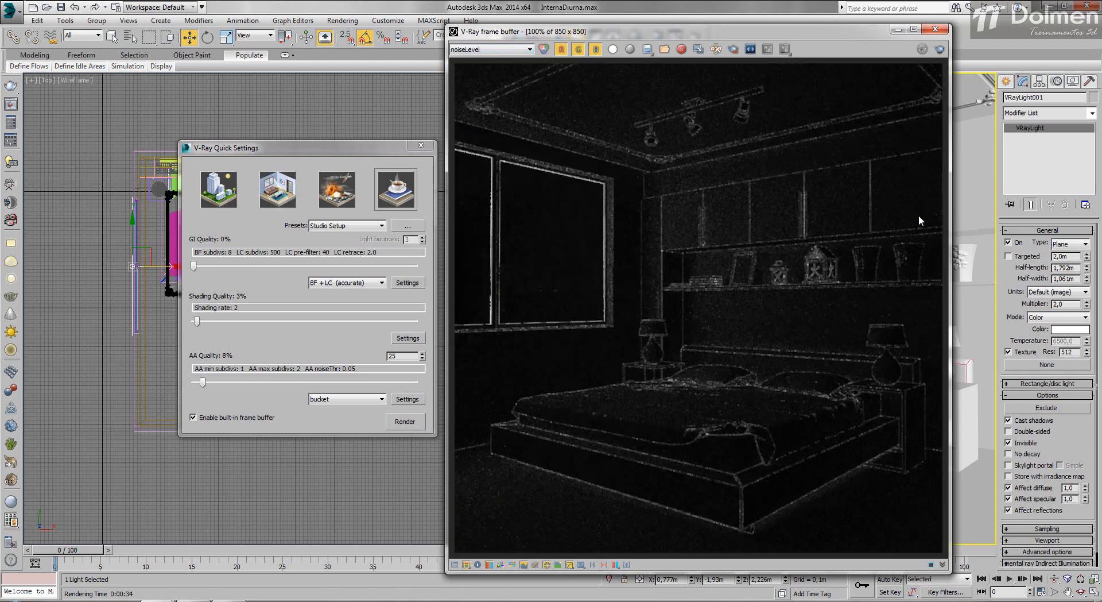
key(Down)
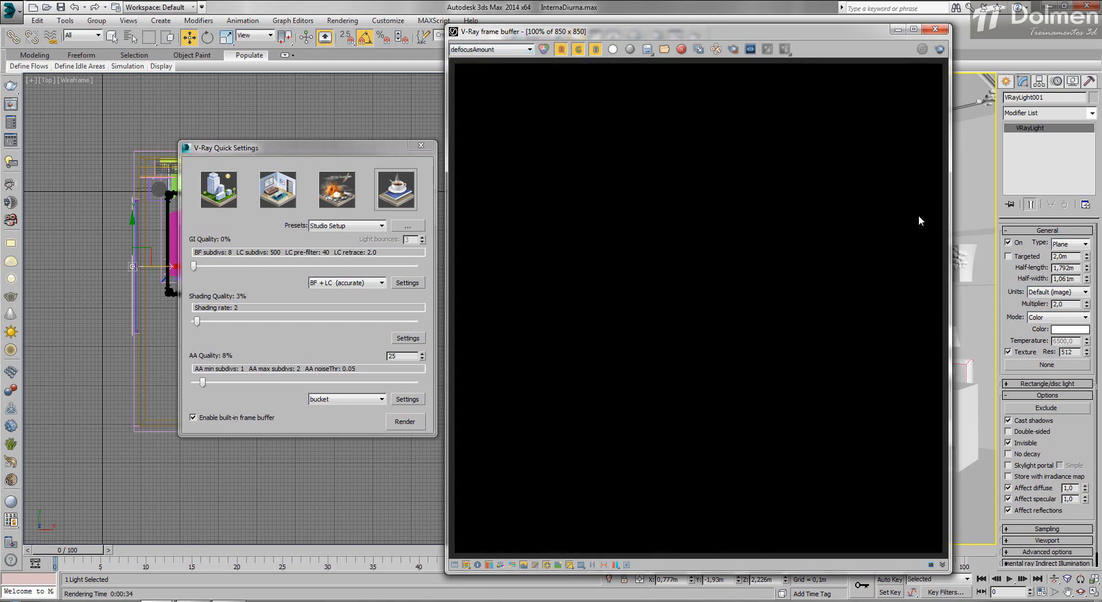
key(Up)
key(Down)
key(Down)
key(Down)
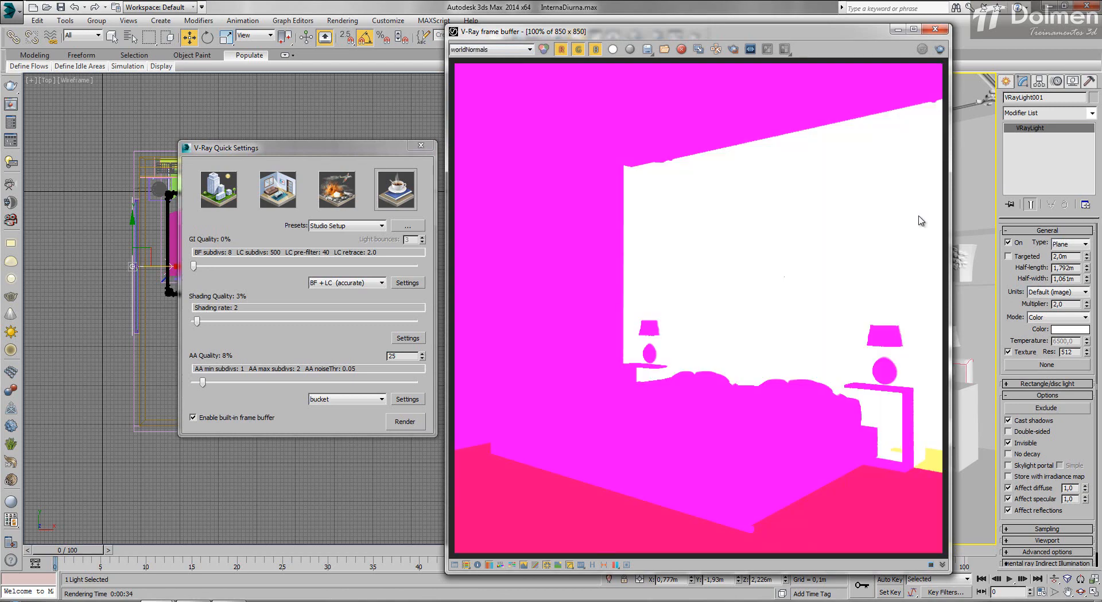
key(Down)
key(Down)
key(Down)
key(Down)
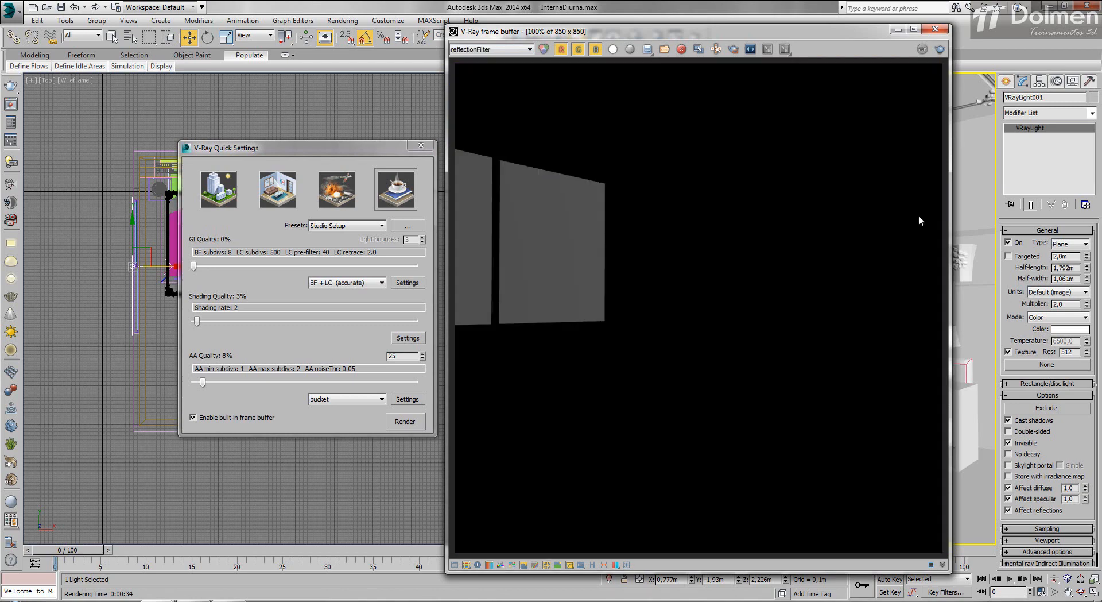
key(Down)
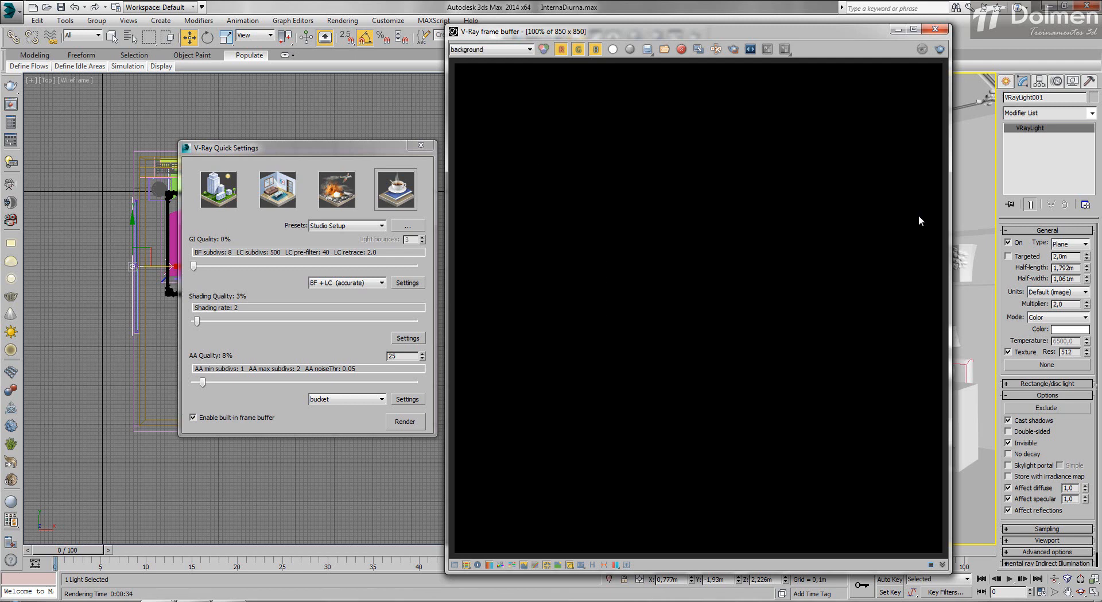
key(Down)
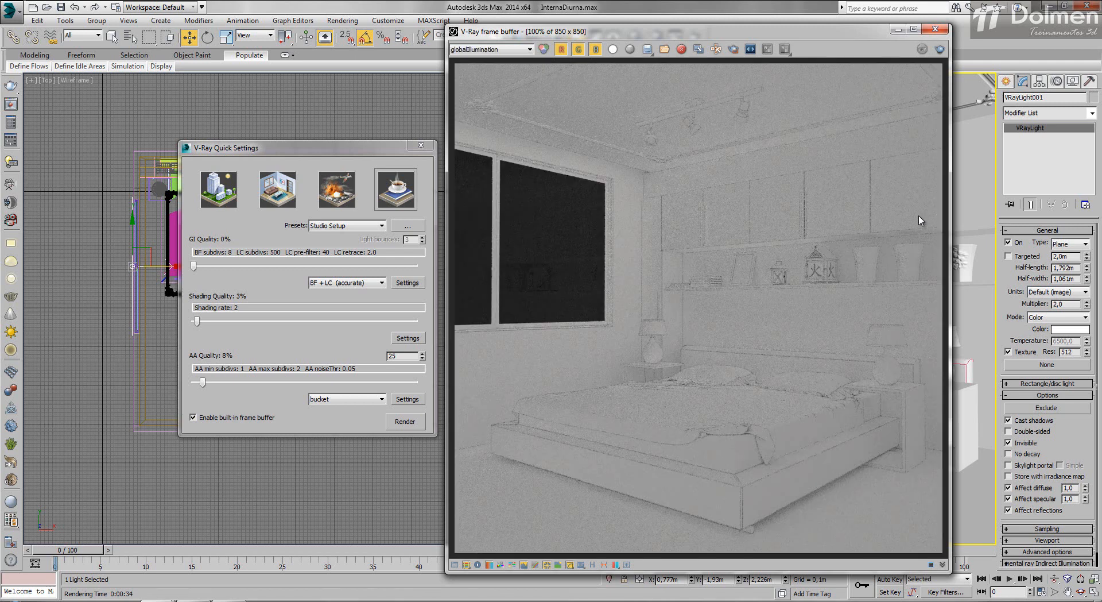
Step: Examine the reflection channel, and compare the RGB color and VRayDenoiser channels of the render in the frame buffer
key(Down)
key(Down)
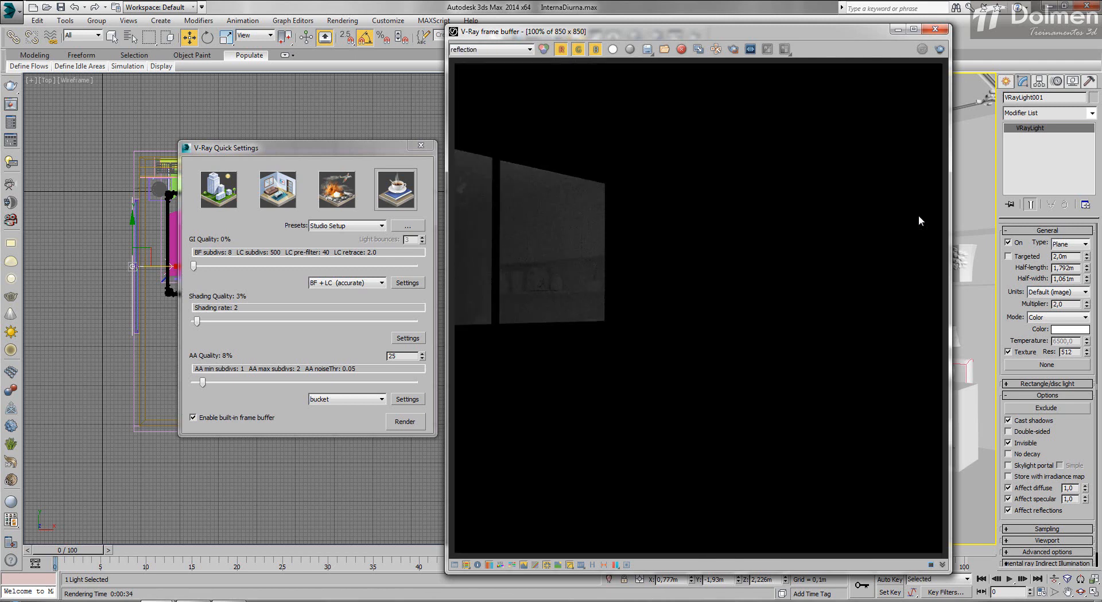
key(Up)
key(Up)
key(Up)
key(Up)
key(Up)
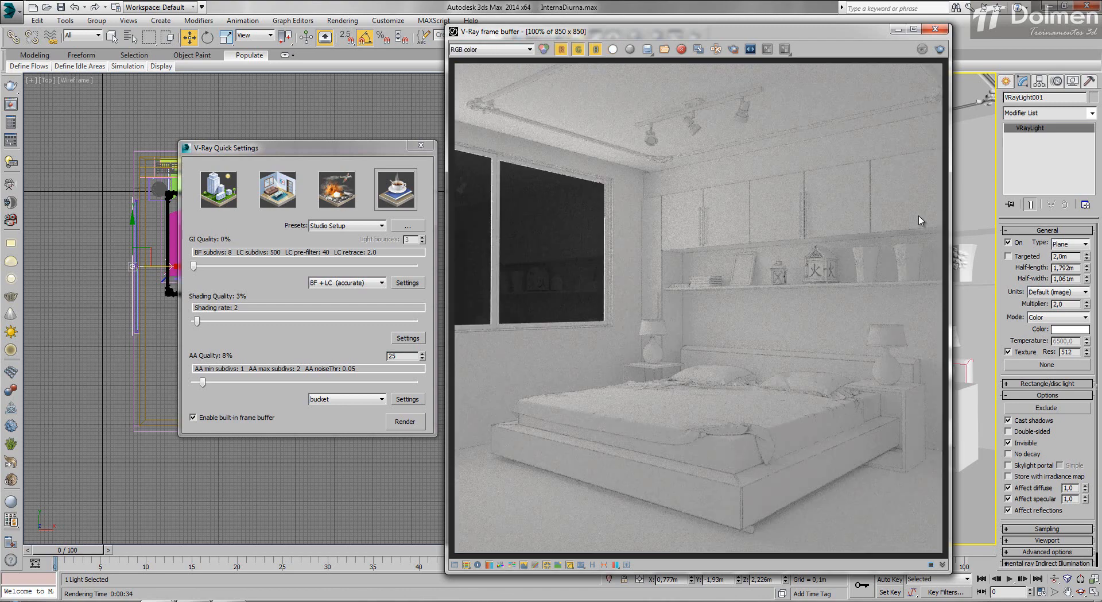
key(alt+Down)
key(Down)
key(Down)
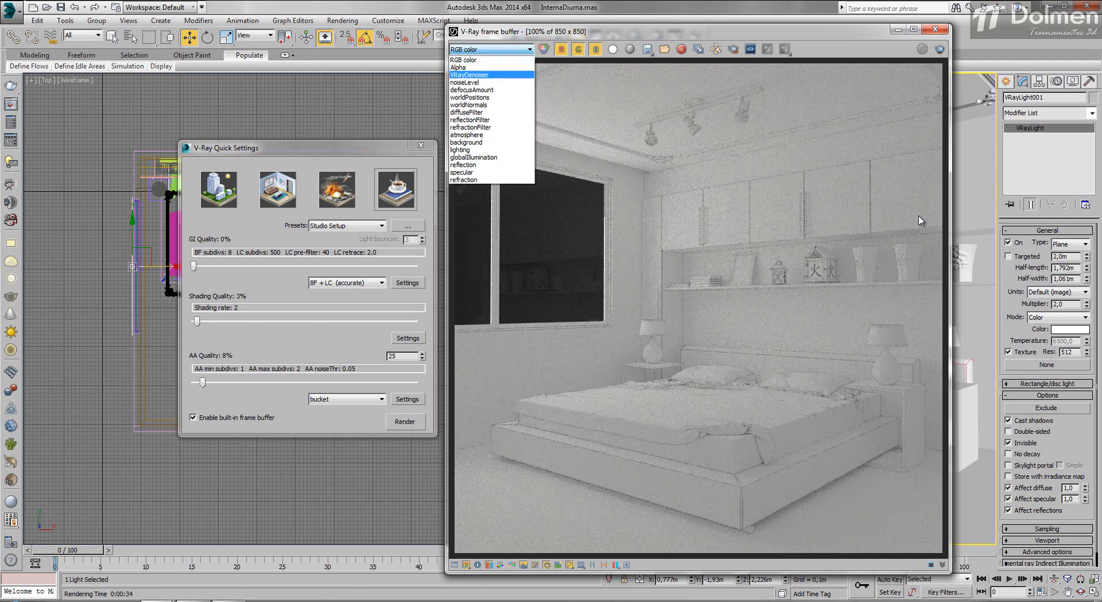
key(Return)
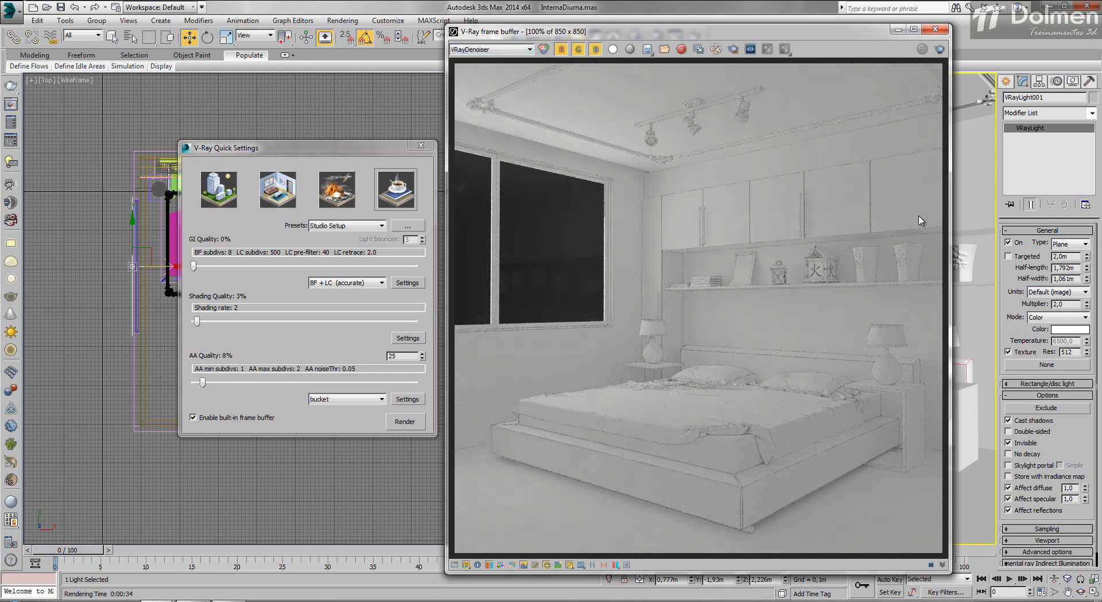
Step: Review the list of available render channels, and close the Quick Settings and frame buffer windows
key(alt+Down)
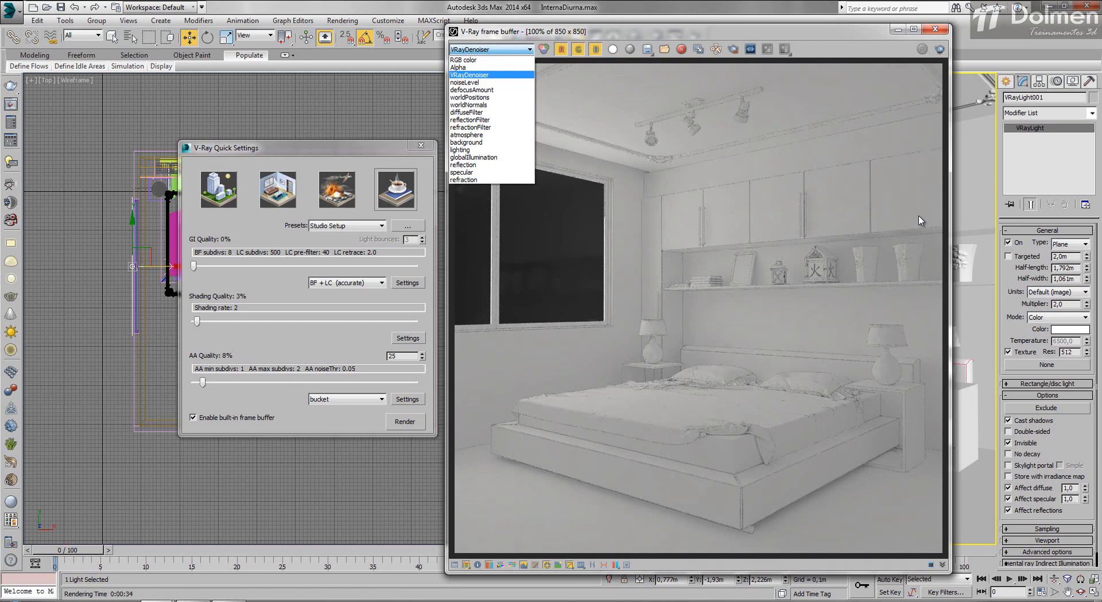
key(Down)
key(Down)
key(Down)
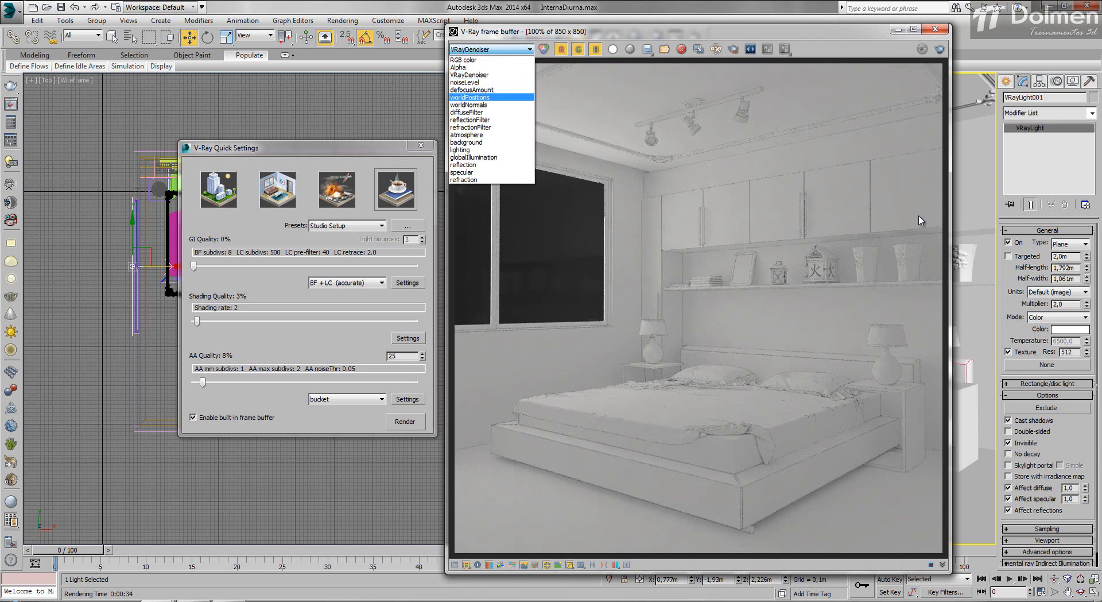
key(Escape)
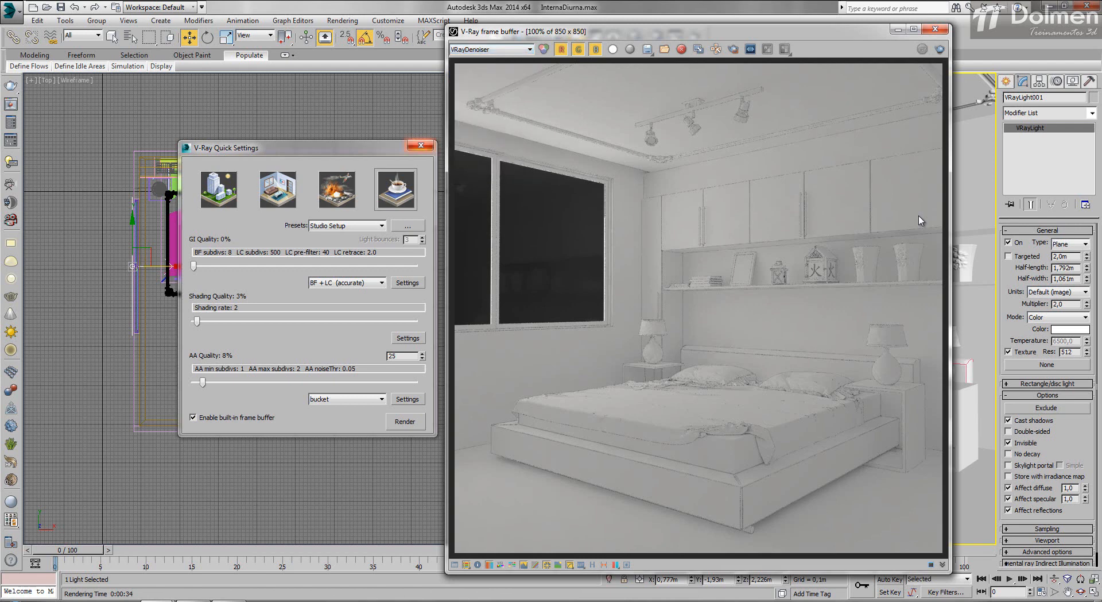
key(Escape)
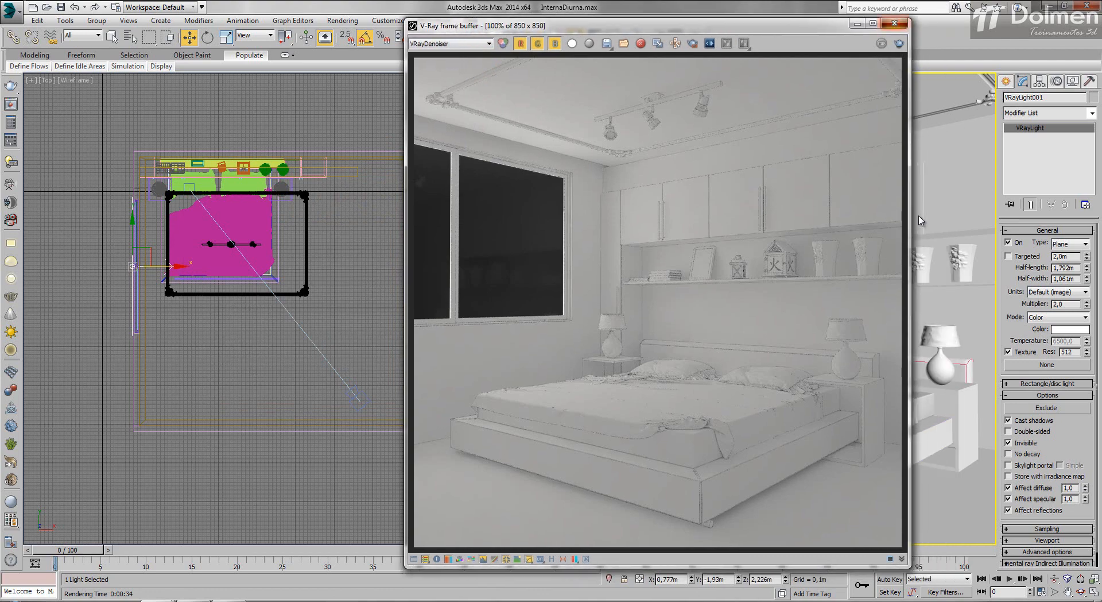
key(Escape)
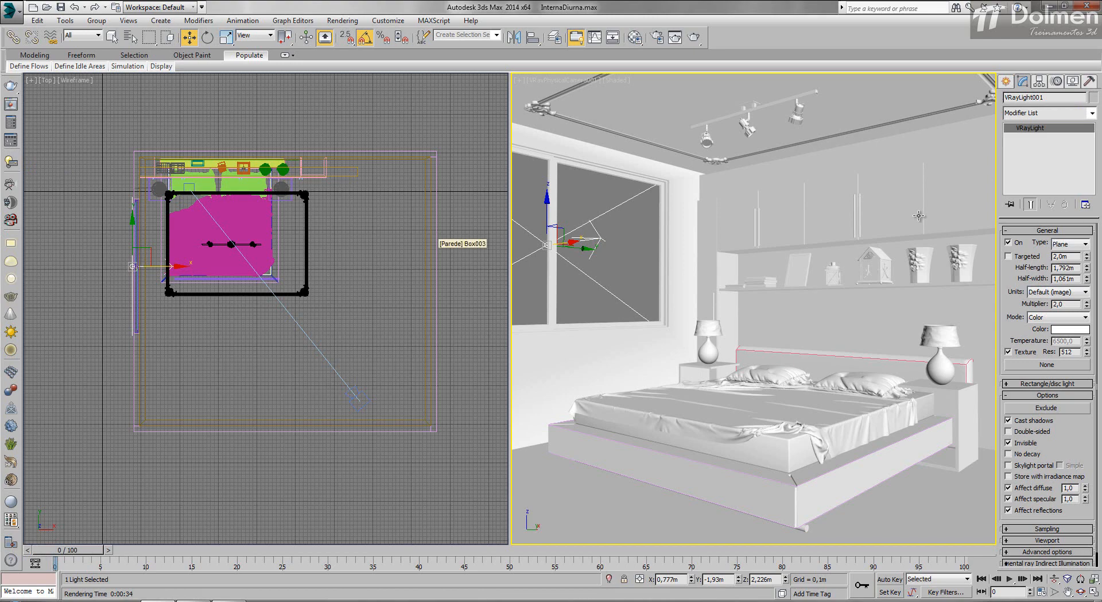
Step: Reset the render settings by switching the production renderer to Default Scanline Renderer and back to V-Ray Adv 3.40.01
key(F10)
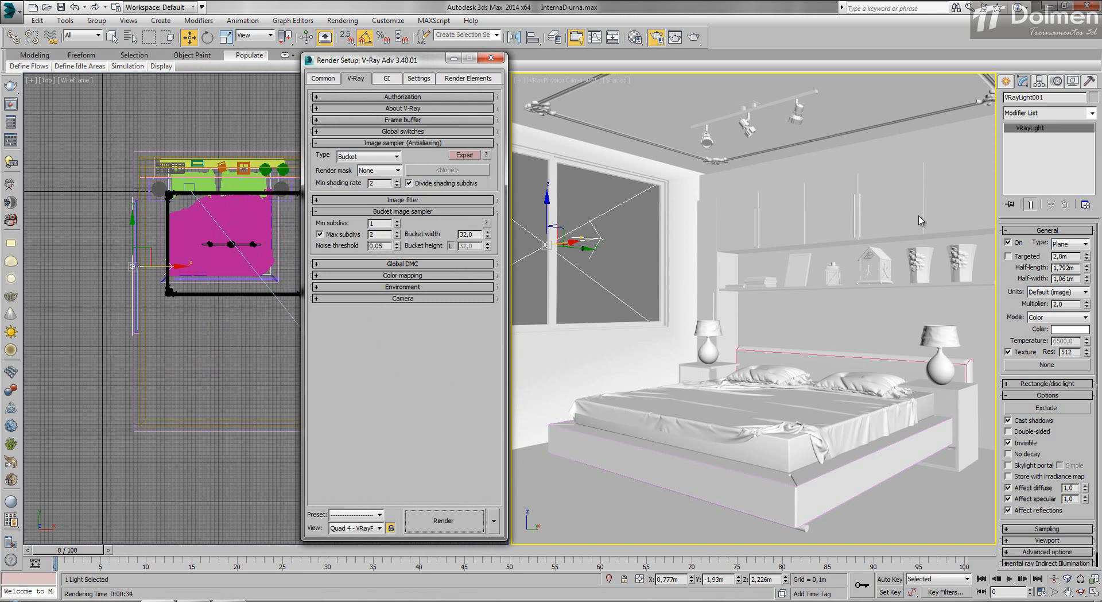
key(F10)
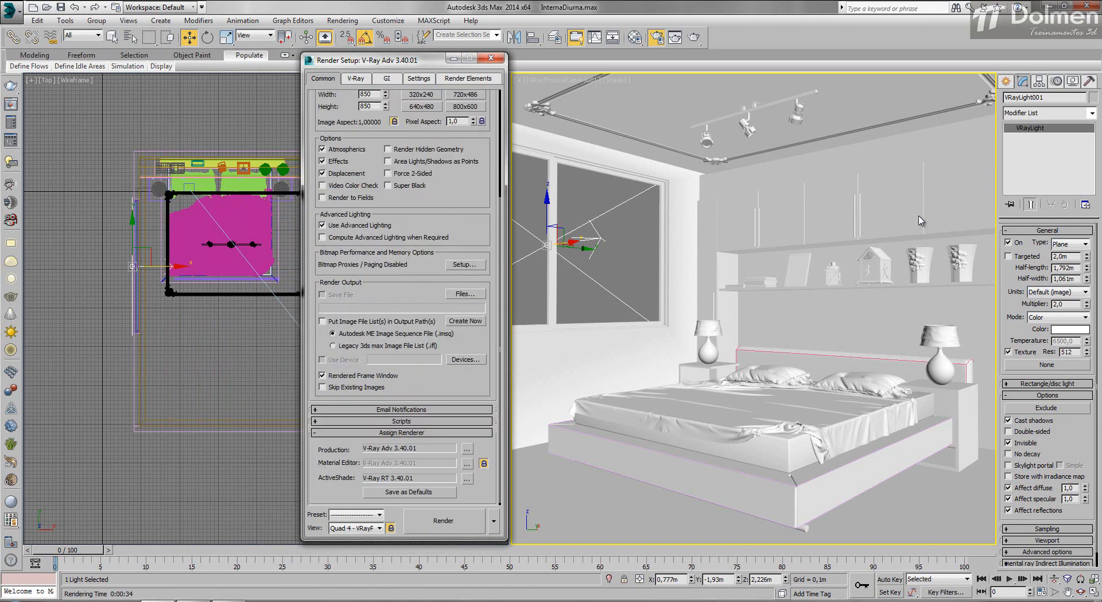
click(467, 448)
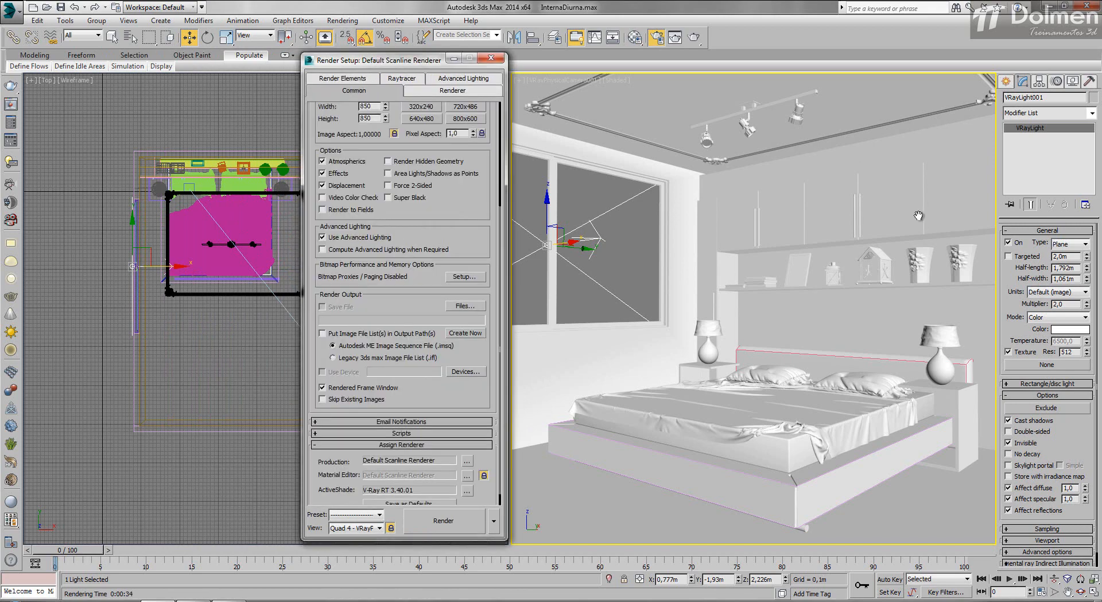
click(467, 475)
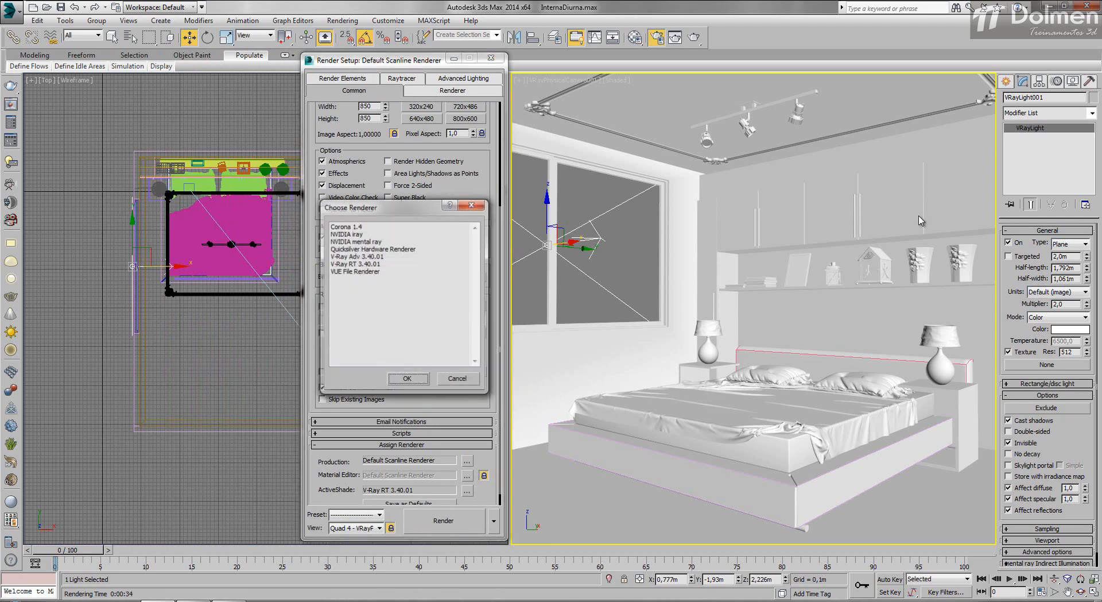
click(356, 256)
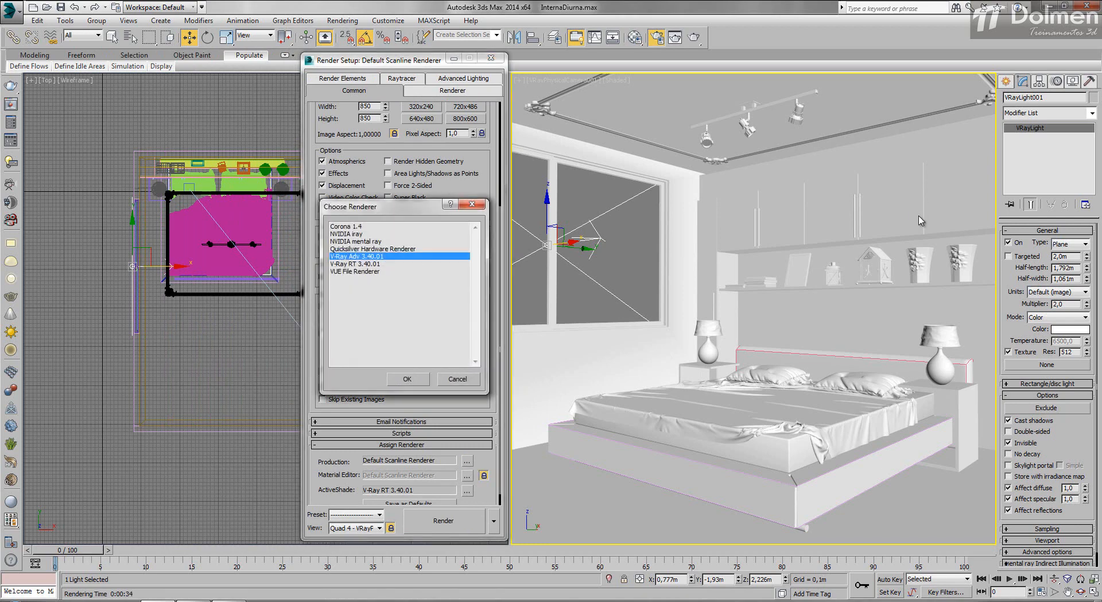
key(Return)
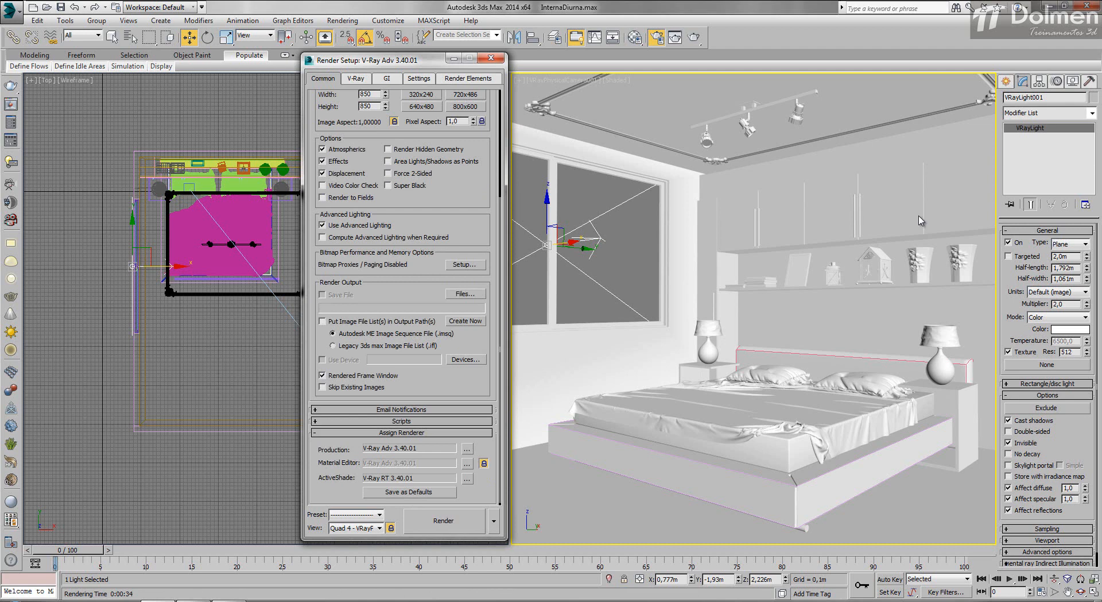
Step: Configure the image sampling with a min shading rate of 3, the VRaySincFilter image filter and bucket max subdivs of 3
drag(390, 60, 325, 46)
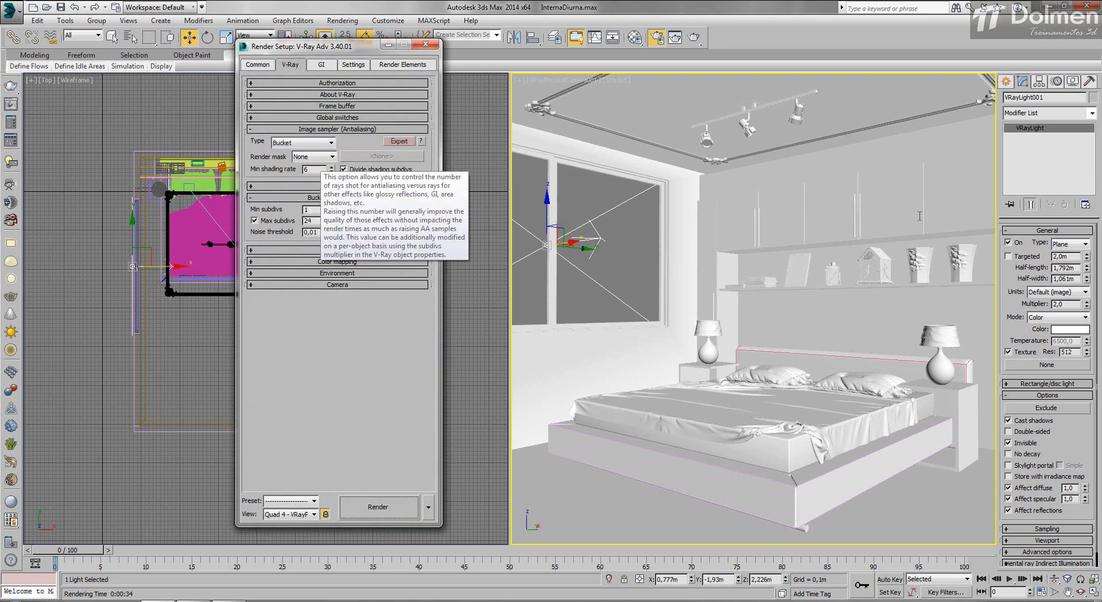
double_click(313, 169)
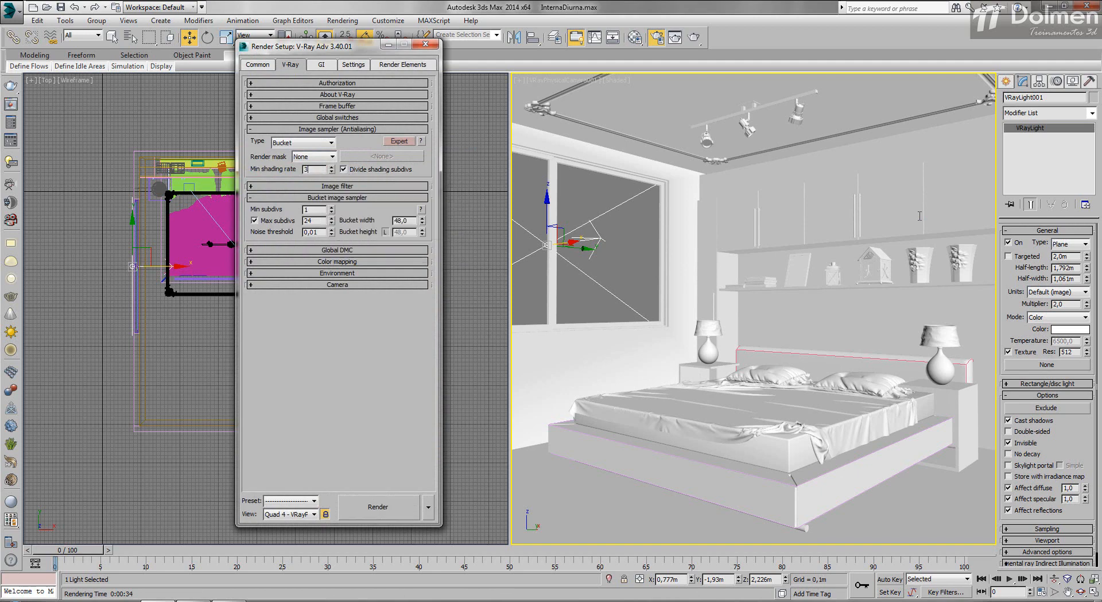
key(Return)
click(337, 185)
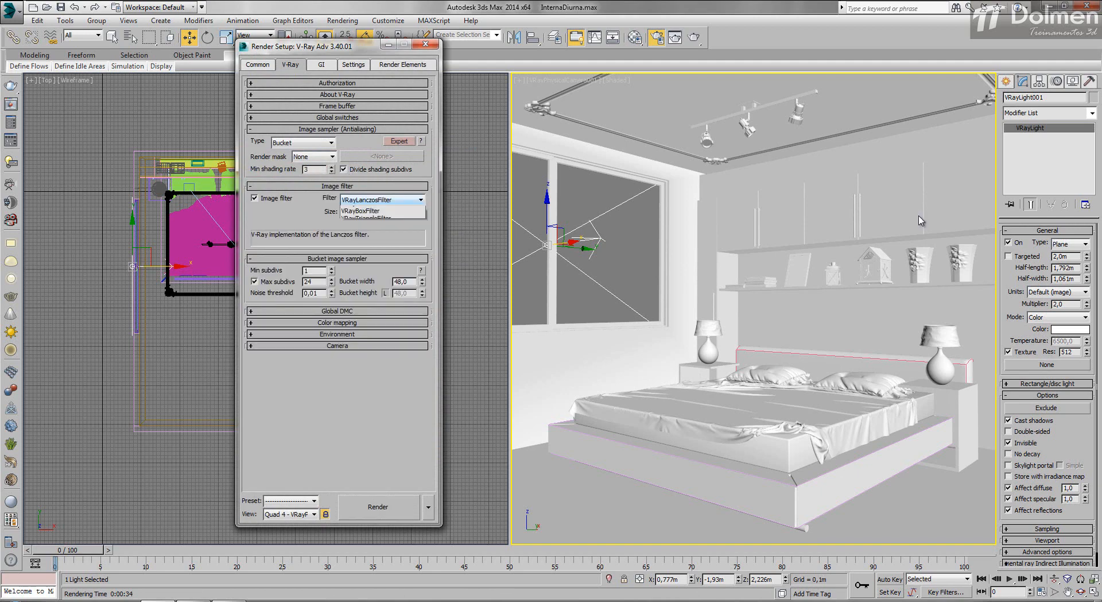
click(382, 199)
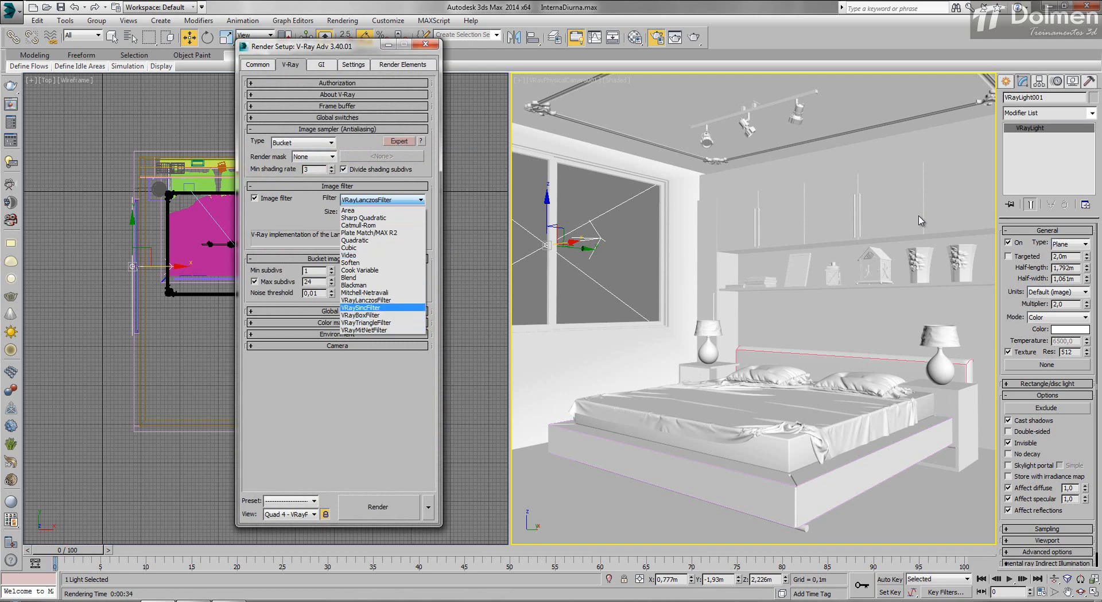
click(361, 308)
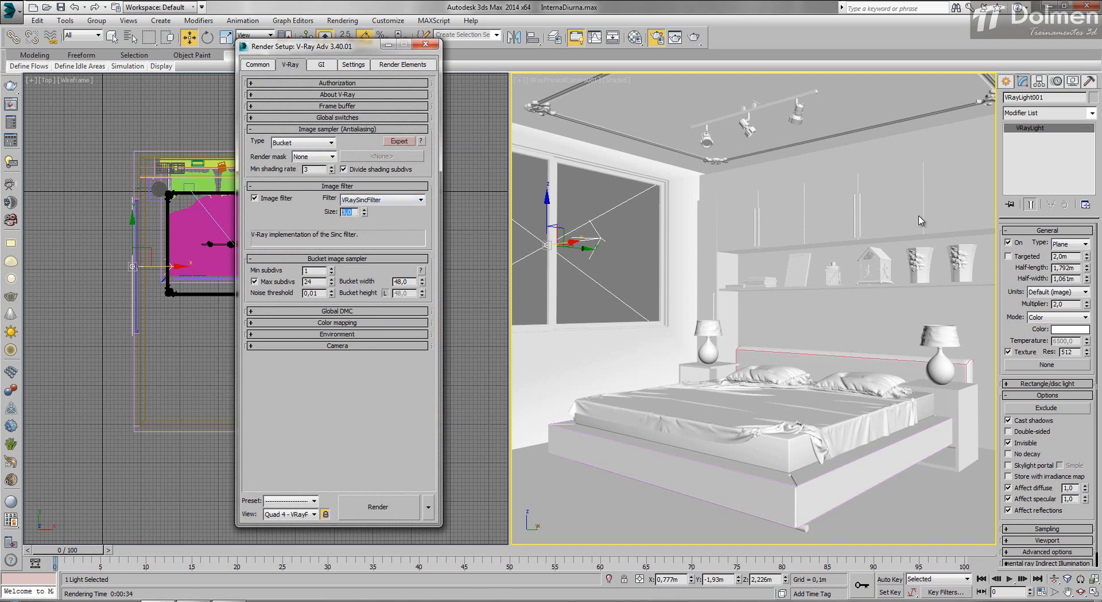
double_click(313, 282)
text(3)
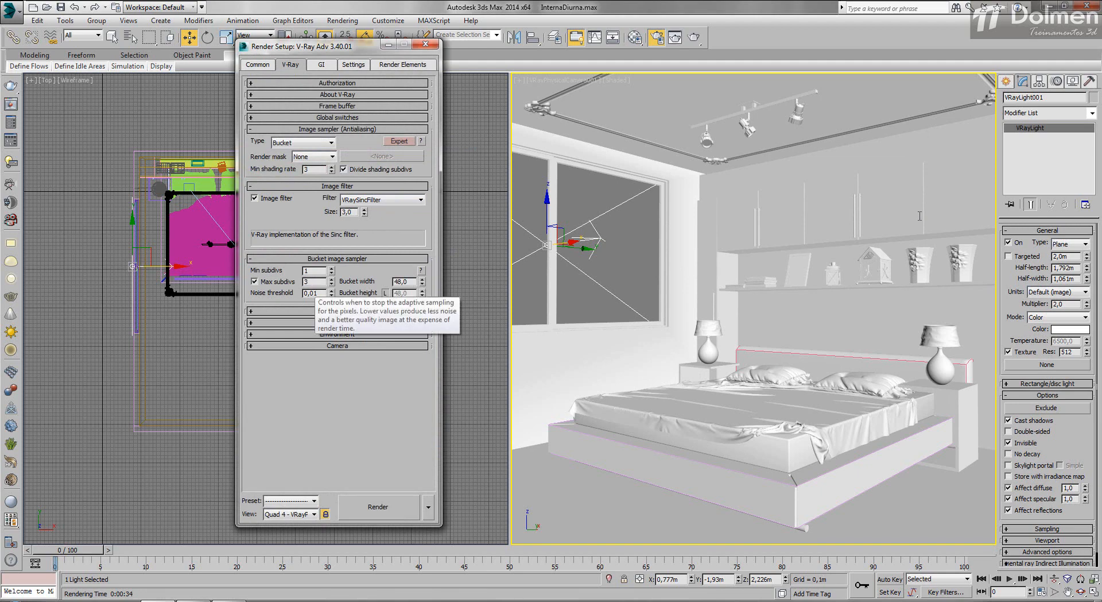
Step: Enable local subdivs in Global DMC, and set color mapping to Linear multiply with sub-pixel mapping and clamped output
click(337, 310)
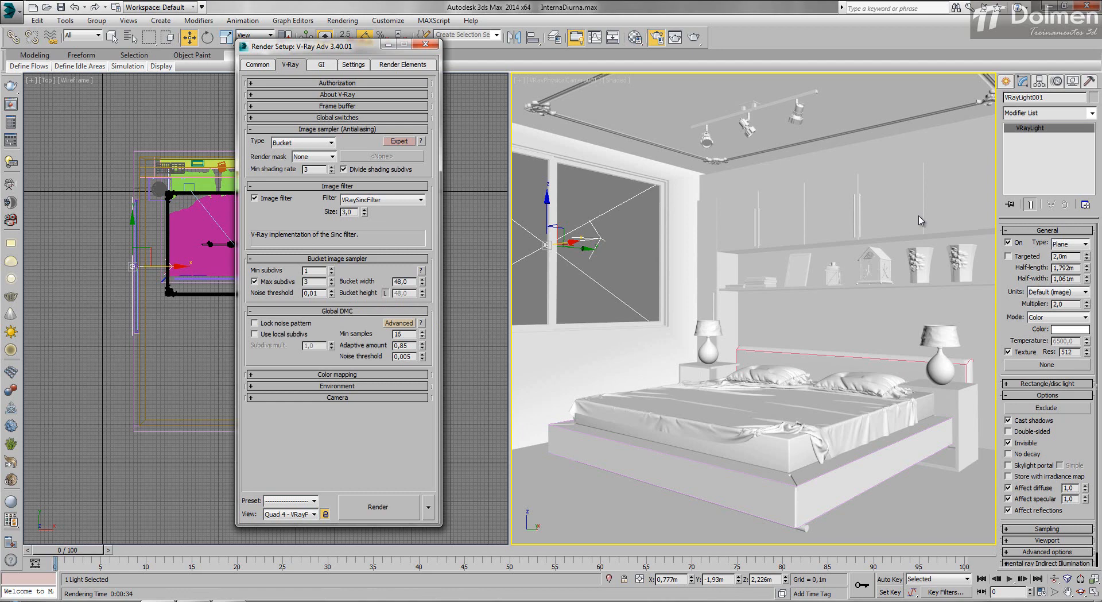
click(337, 374)
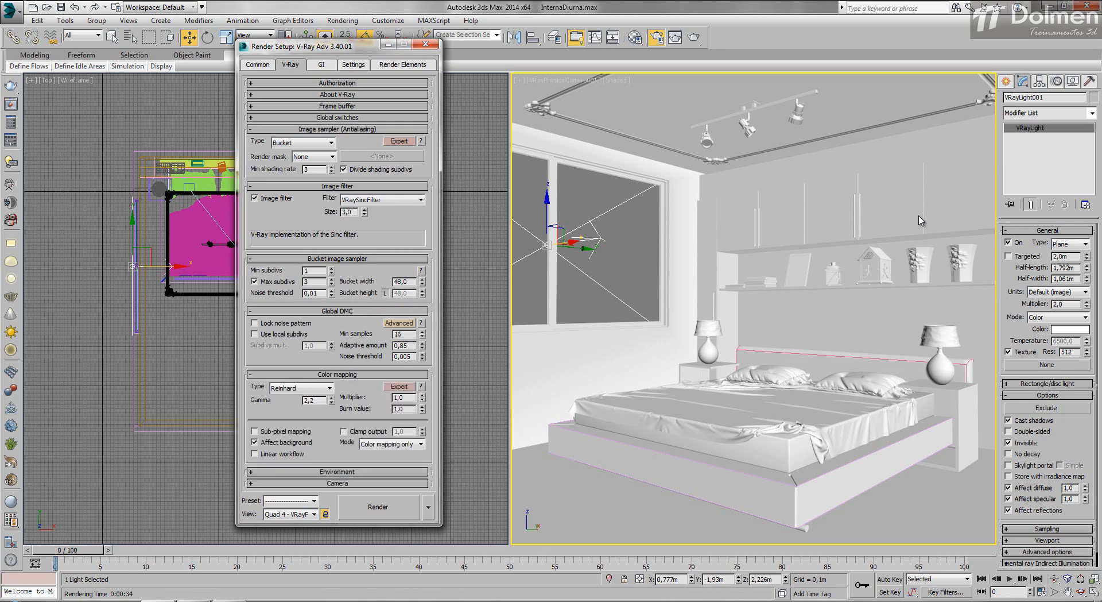
click(301, 387)
click(290, 398)
click(255, 334)
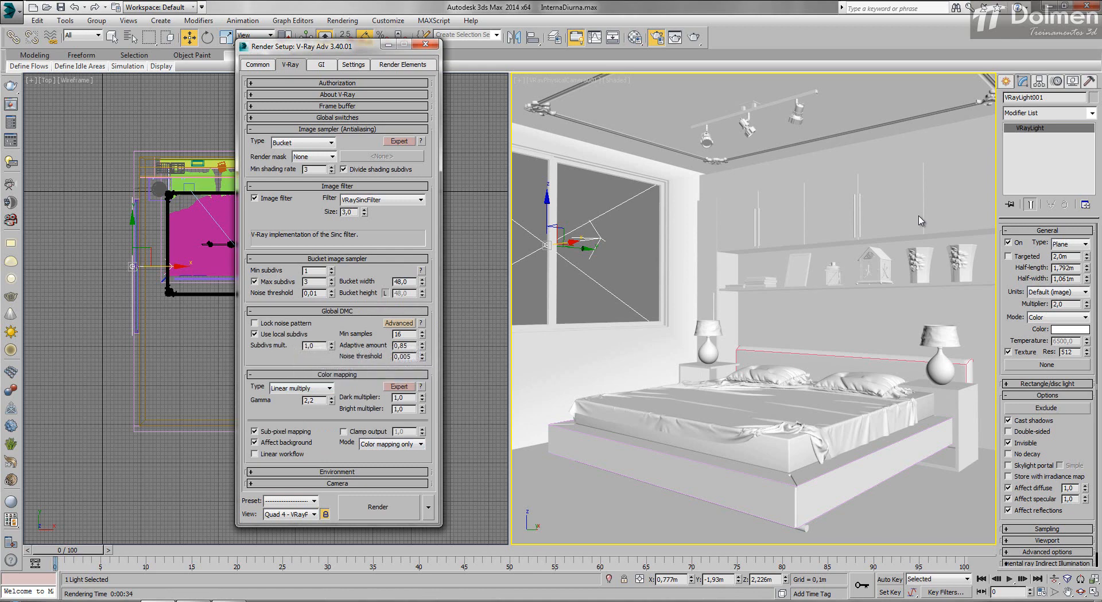
click(344, 432)
click(337, 472)
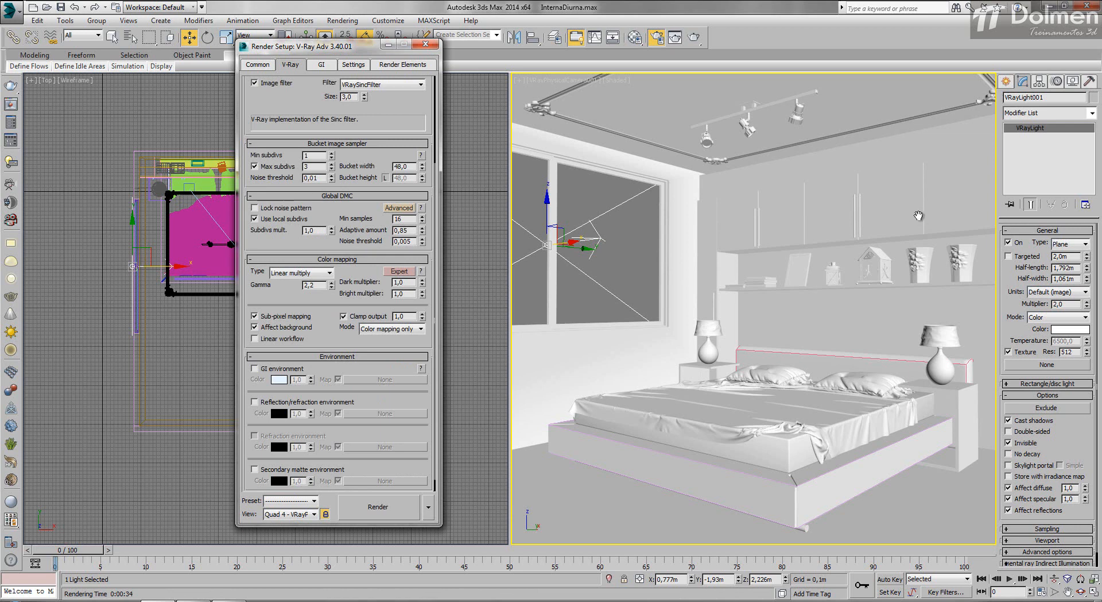
scroll(337, 284, up, 2)
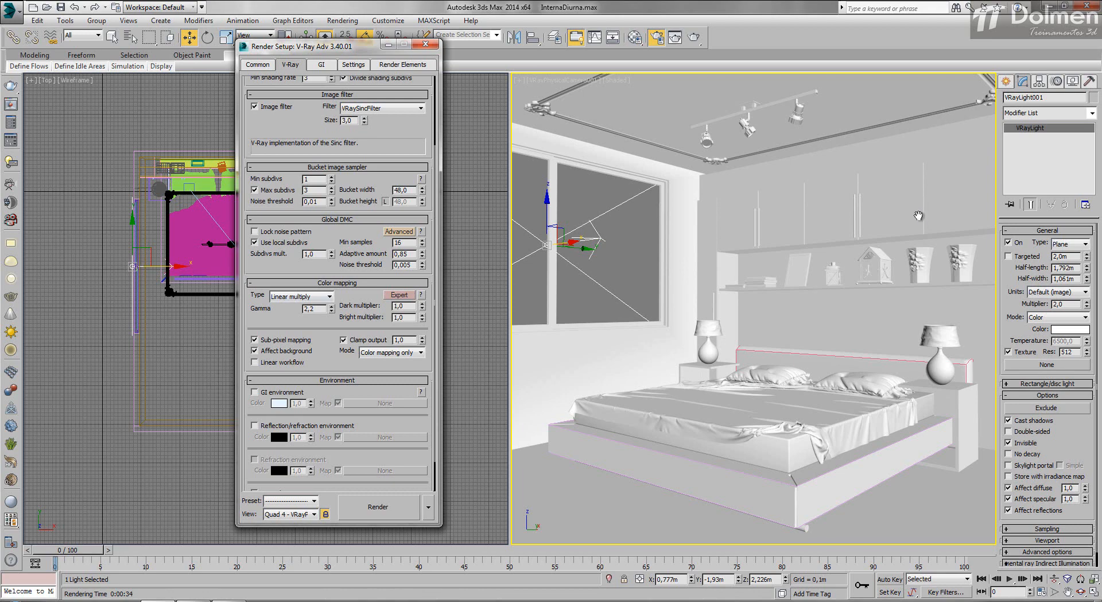
scroll(919, 215, down, 1)
scroll(919, 215, up, 3)
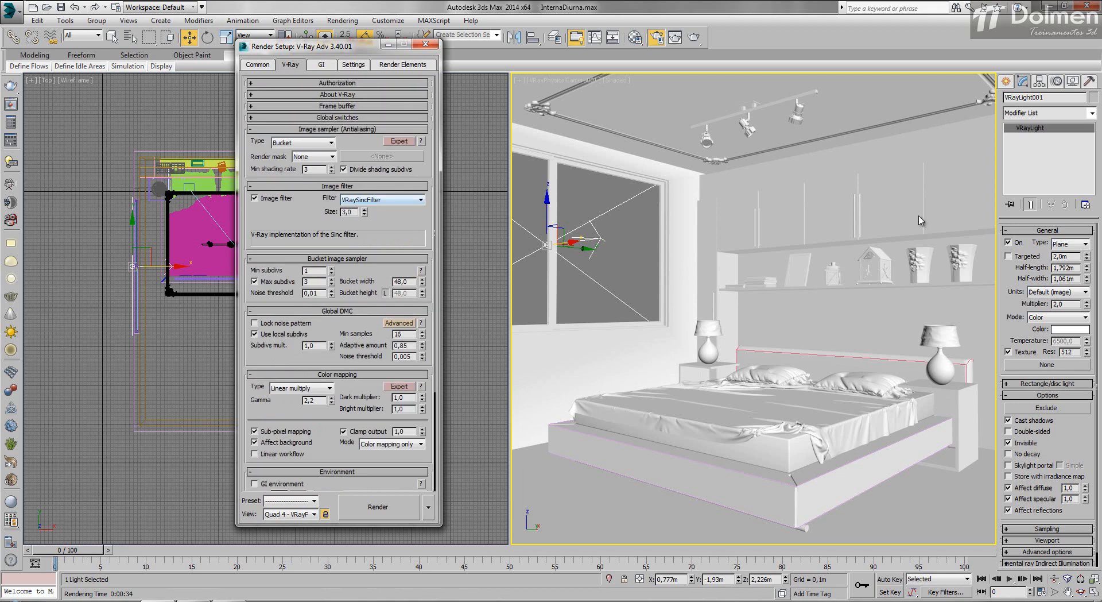
Step: Set the primary GI engine to Irradiance map and the secondary engine's multiplier to 0,9
key(ctrl+Tab)
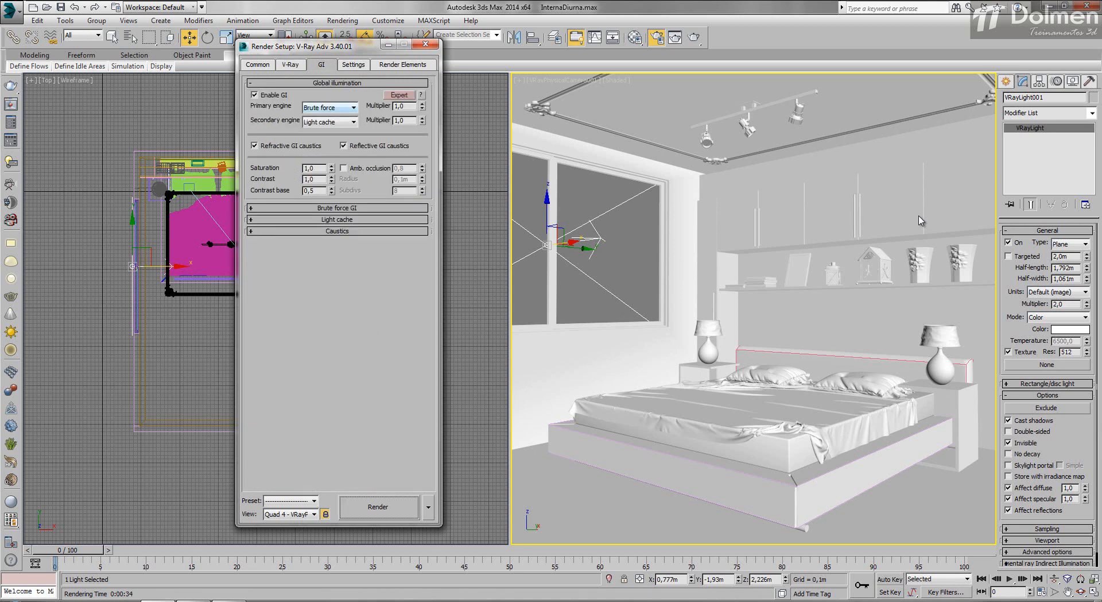
key(alt+Down)
key(Up)
key(Up)
key(Return)
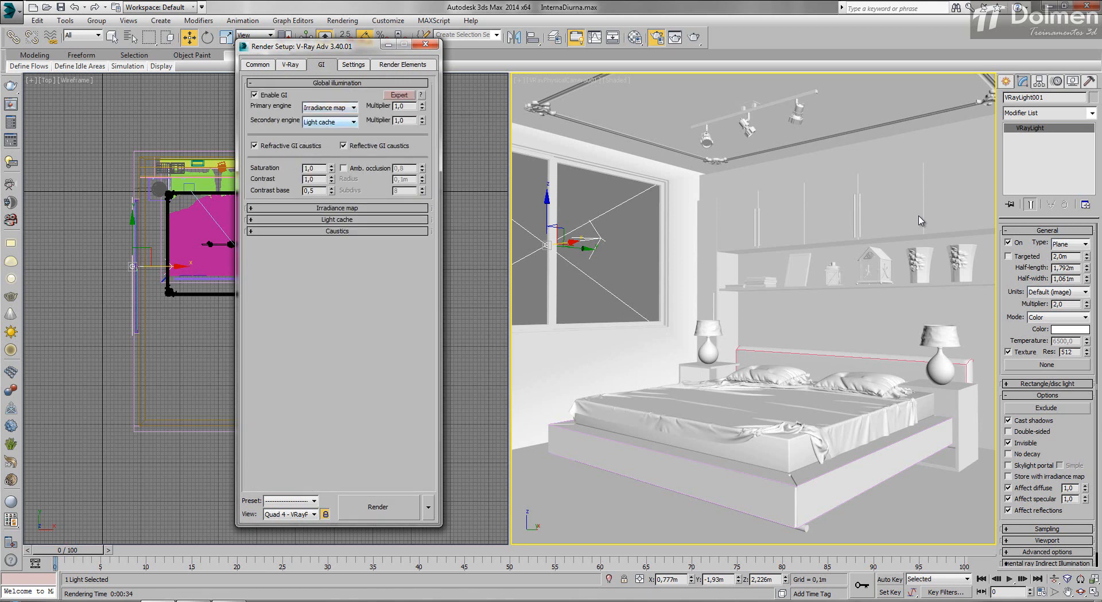
key(Tab)
text(0,9)
key(Return)
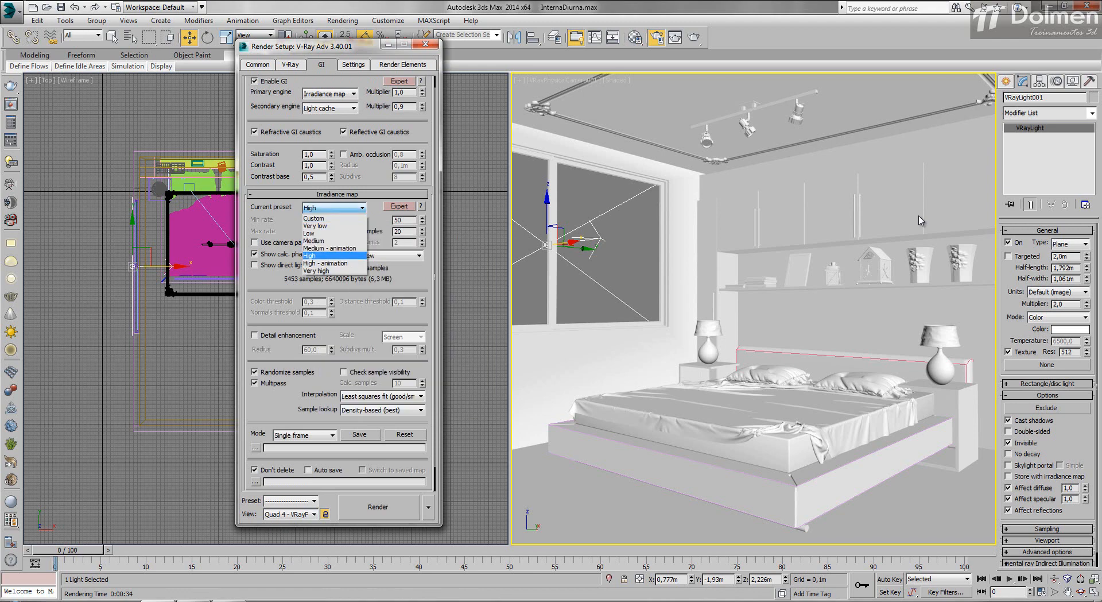
Step: Set the irradiance map preset to Low with 20 subdivs
key(Tab)
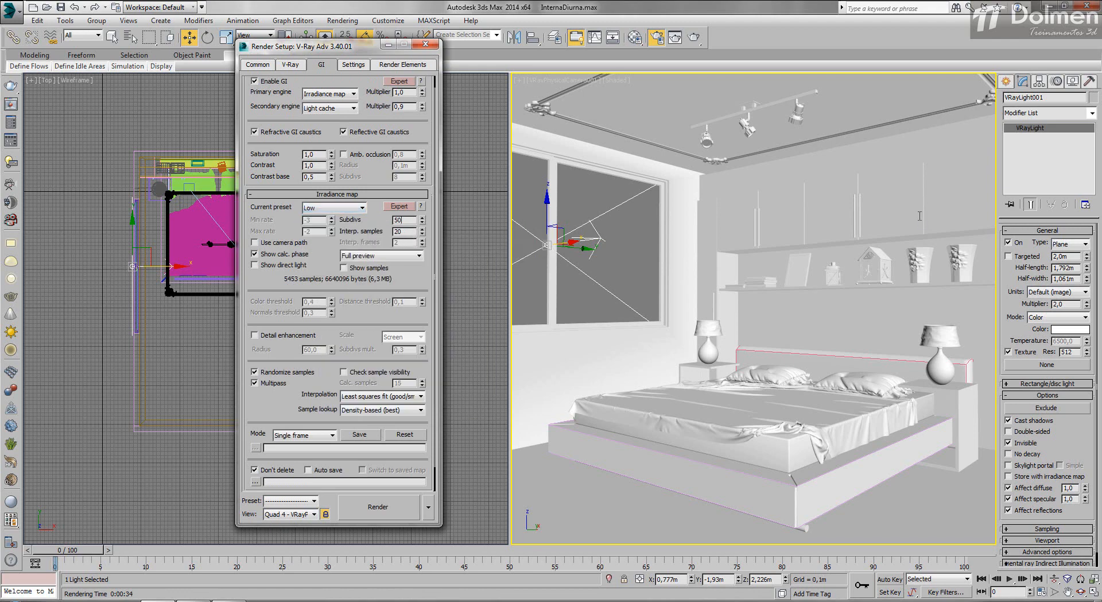
text(20)
scroll(339, 284, down, 2)
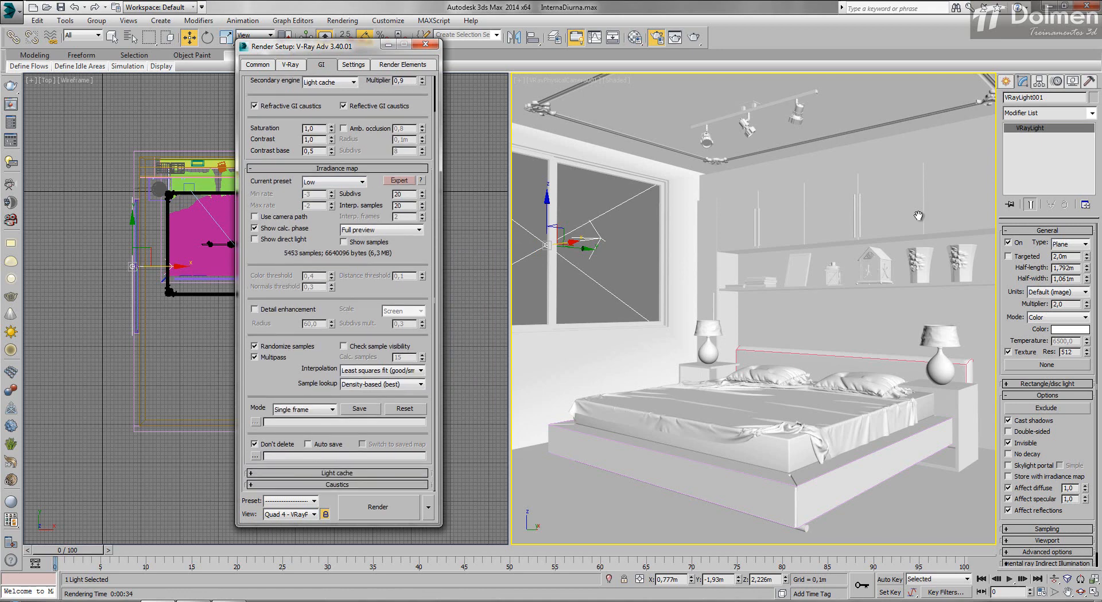
Step: Set the light cache subdivs to 200 and disable its pre-filter
click(336, 472)
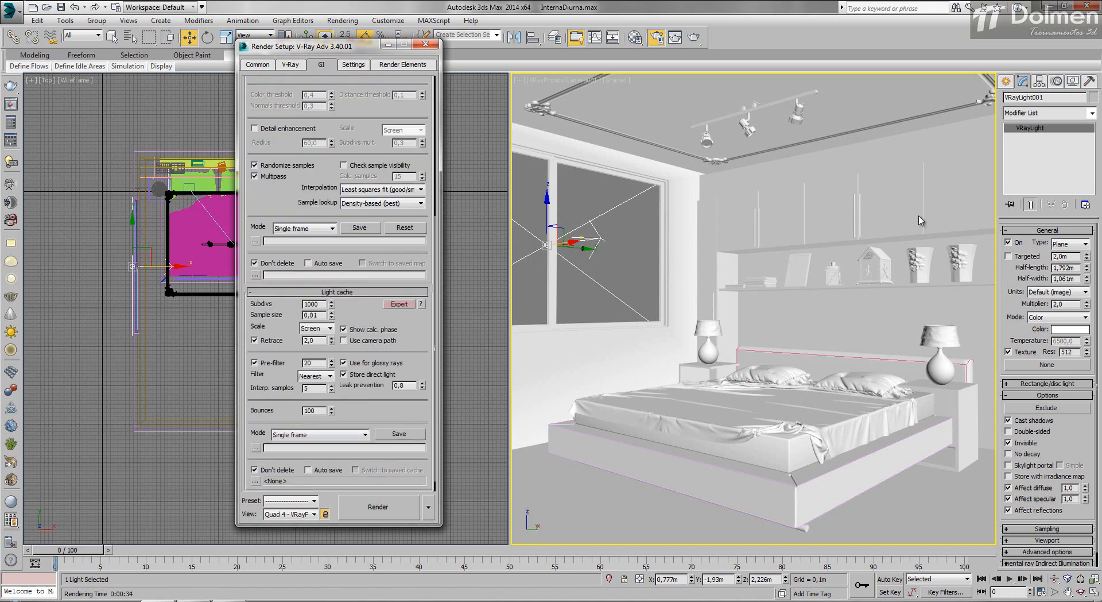
text(200)
click(254, 362)
Step: Set the V-Ray system's dynamic memory limit to 22000 MB and the log window to Never
click(353, 64)
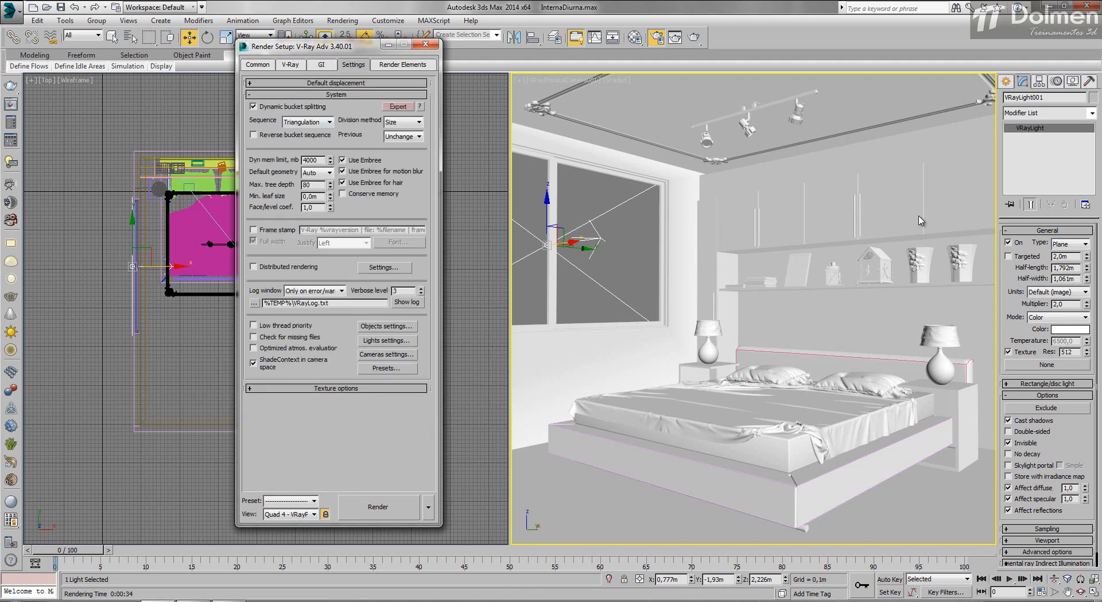
double_click(313, 160)
text(22)
click(315, 290)
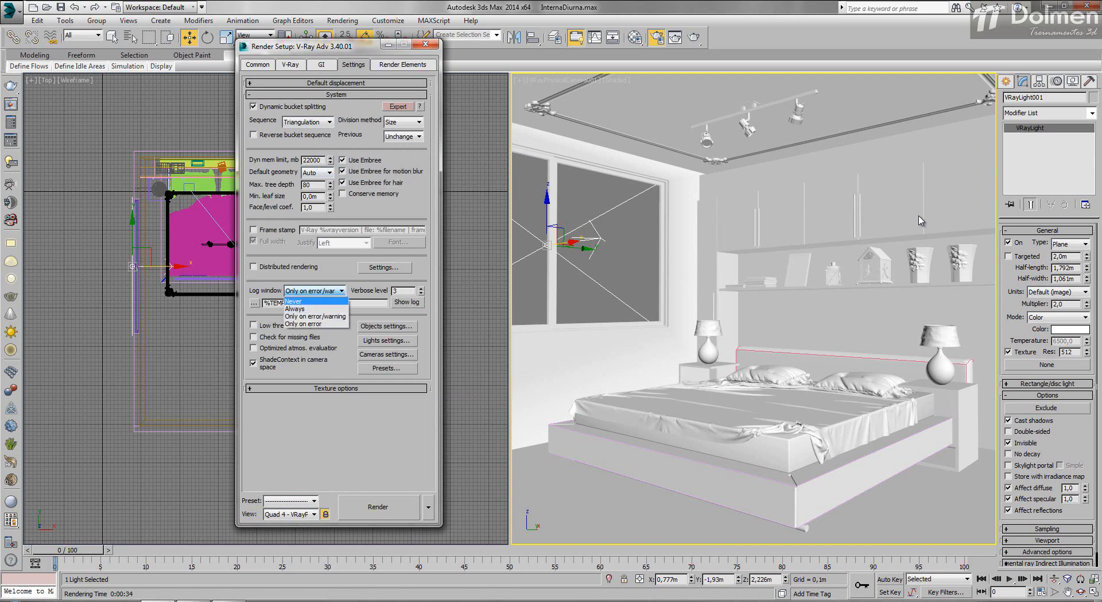
click(310, 302)
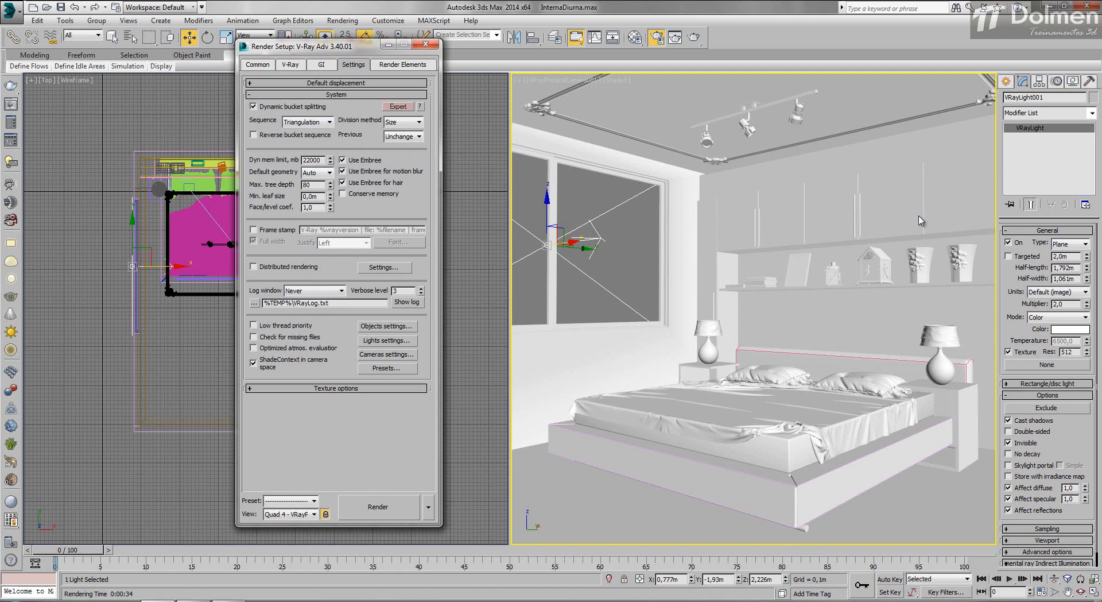
Step: Test-render the bedroom view and compare the RGB color and VRayDenoiser channels, including a close-up of the shelf
key(shift+q)
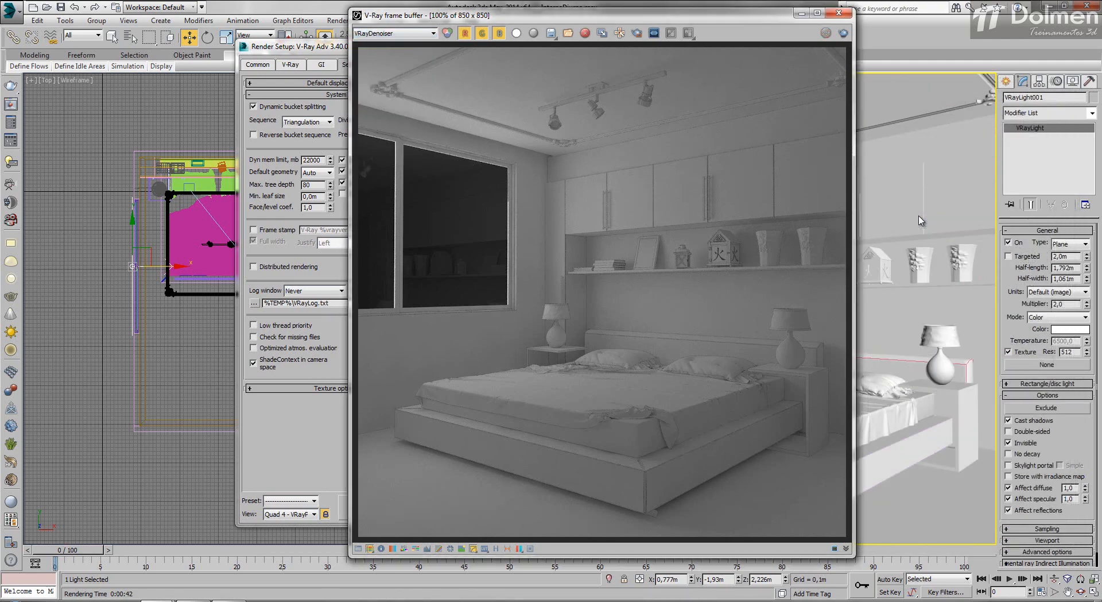
scroll(657, 254, up, 1)
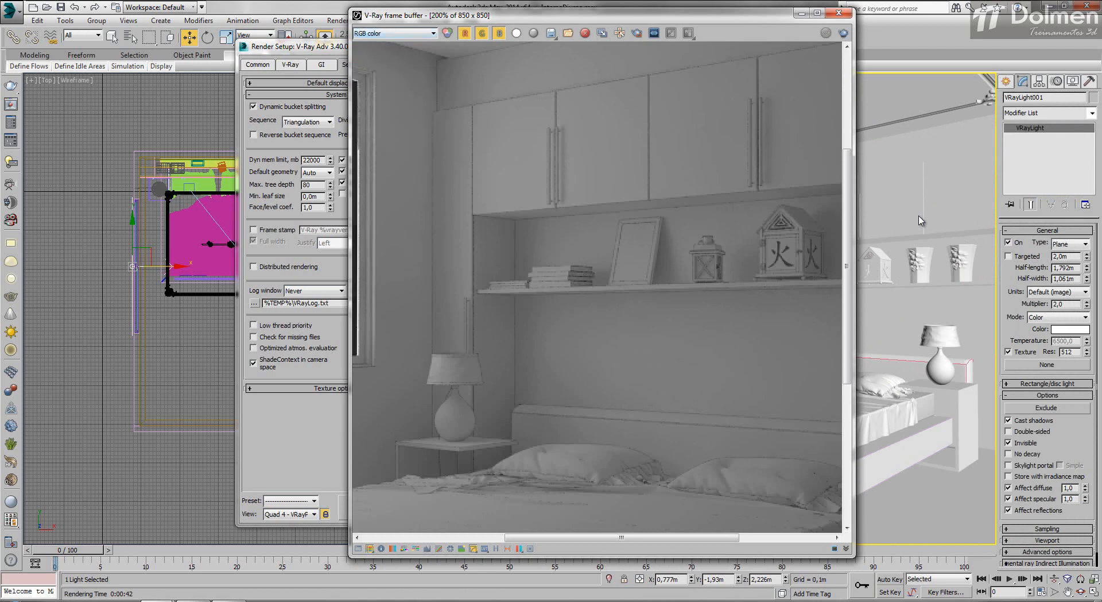
scroll(661, 250, up, 1)
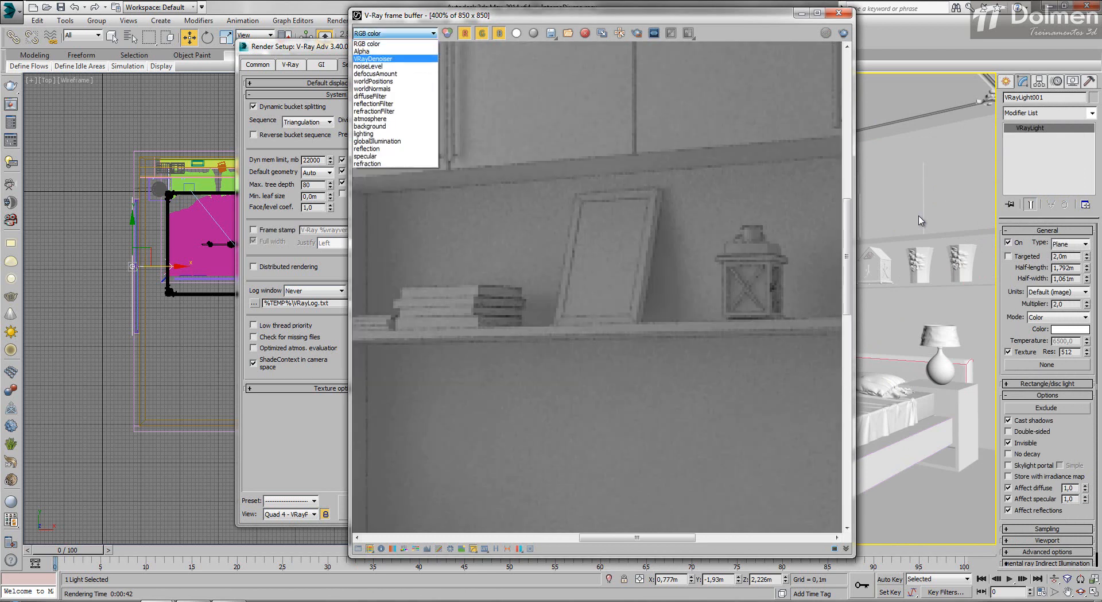
key(Return)
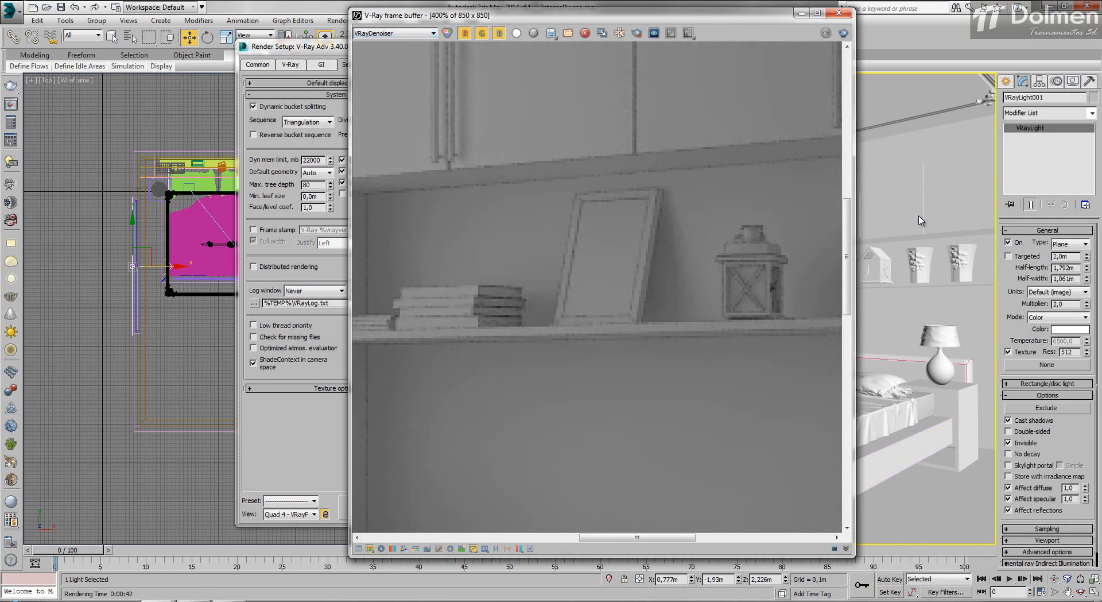
scroll(601, 293, down, 2)
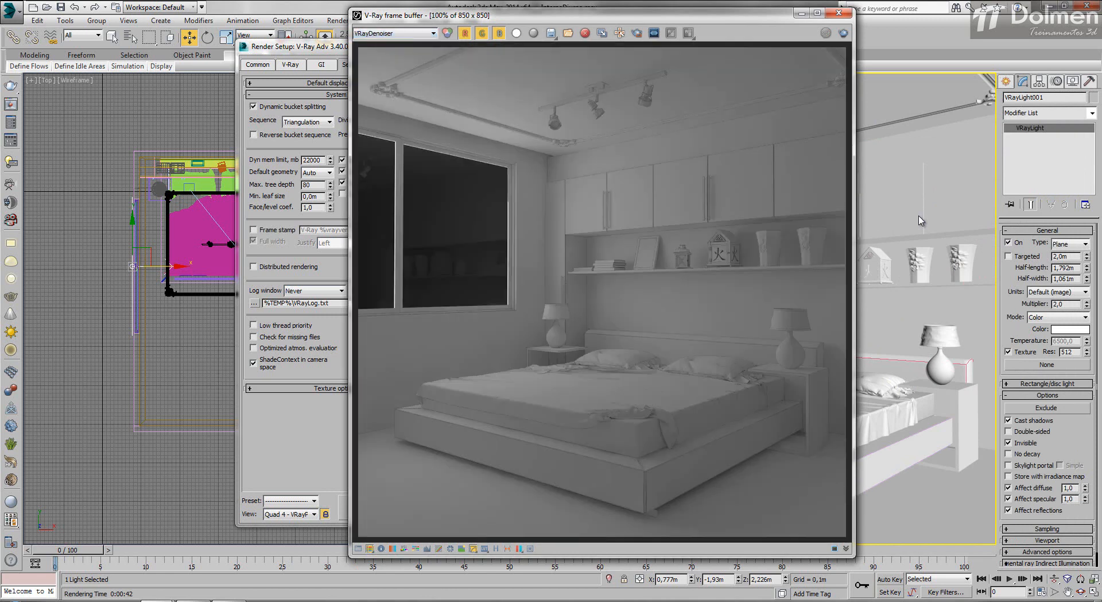
key(alt+Down)
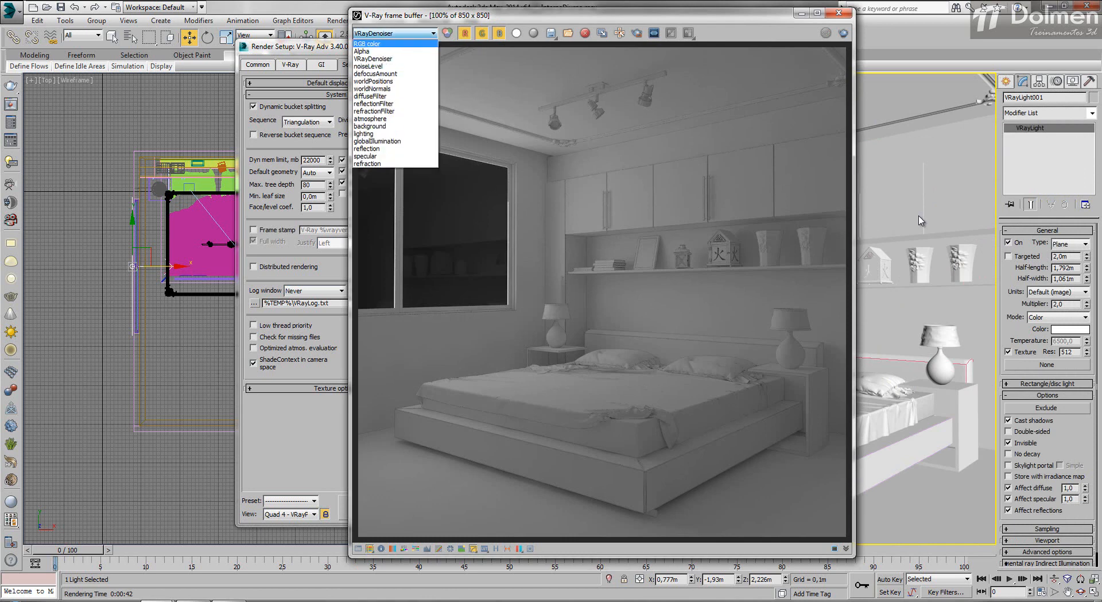
key(Return)
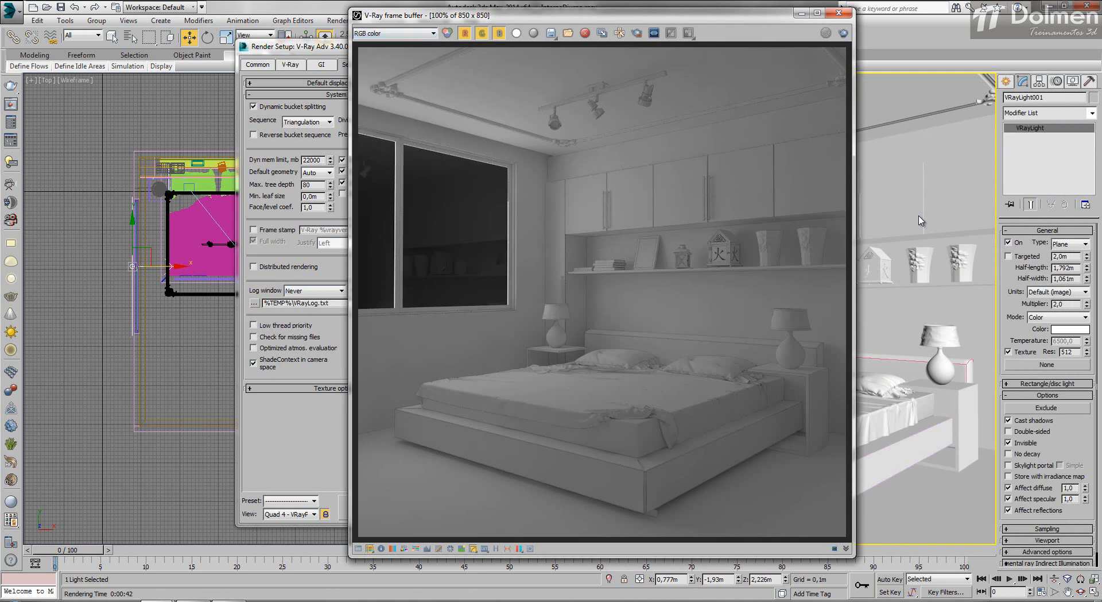
drag(600, 15, 701, 9)
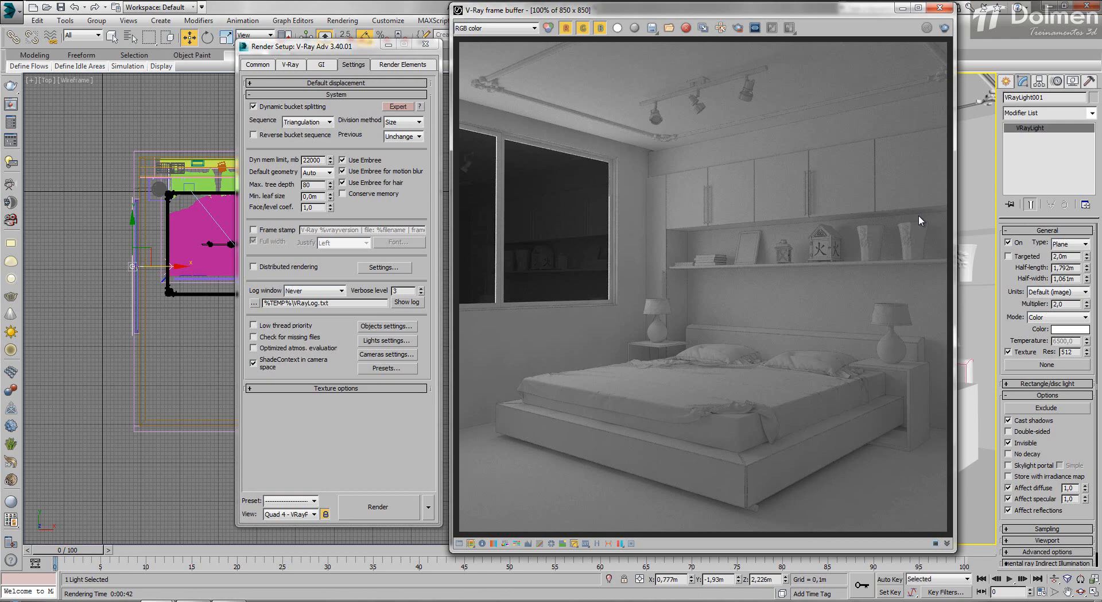
click(940, 8)
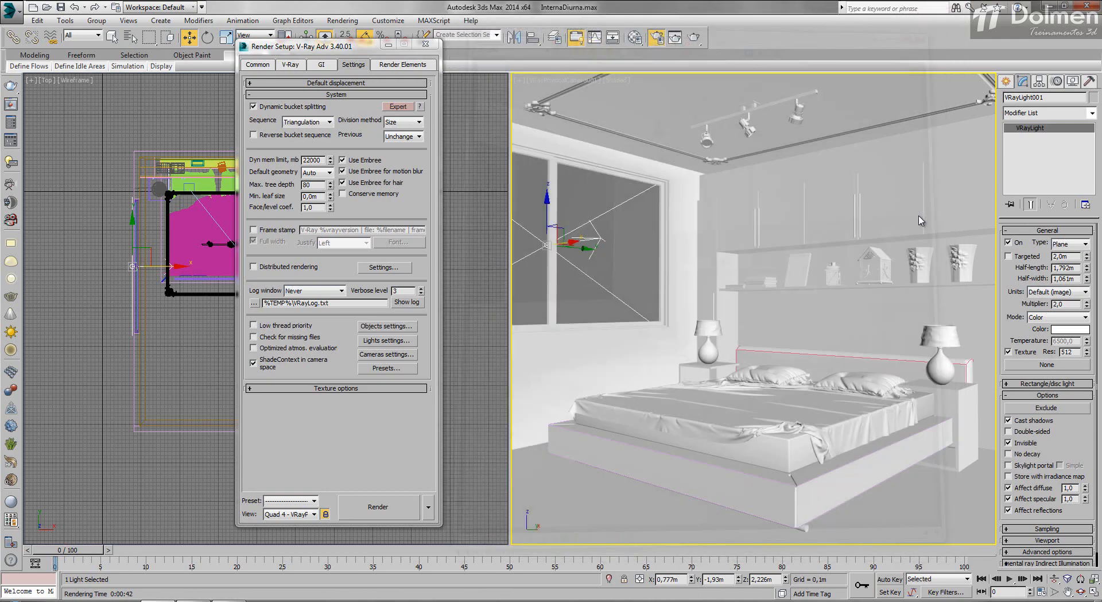
Step: Turn off the VRayDenoiser render element and delete it
click(402, 64)
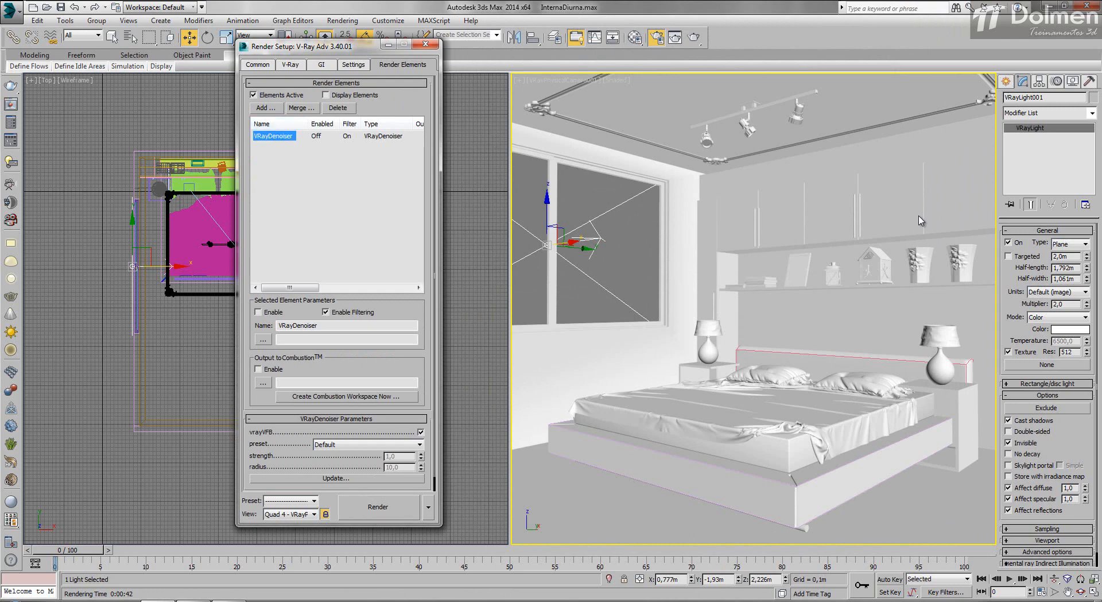
key(Delete)
Step: Save the render settings as preset VRayPreview01, including only the V-Ray Adv 3.40.01 category
key(ctrl+Tab)
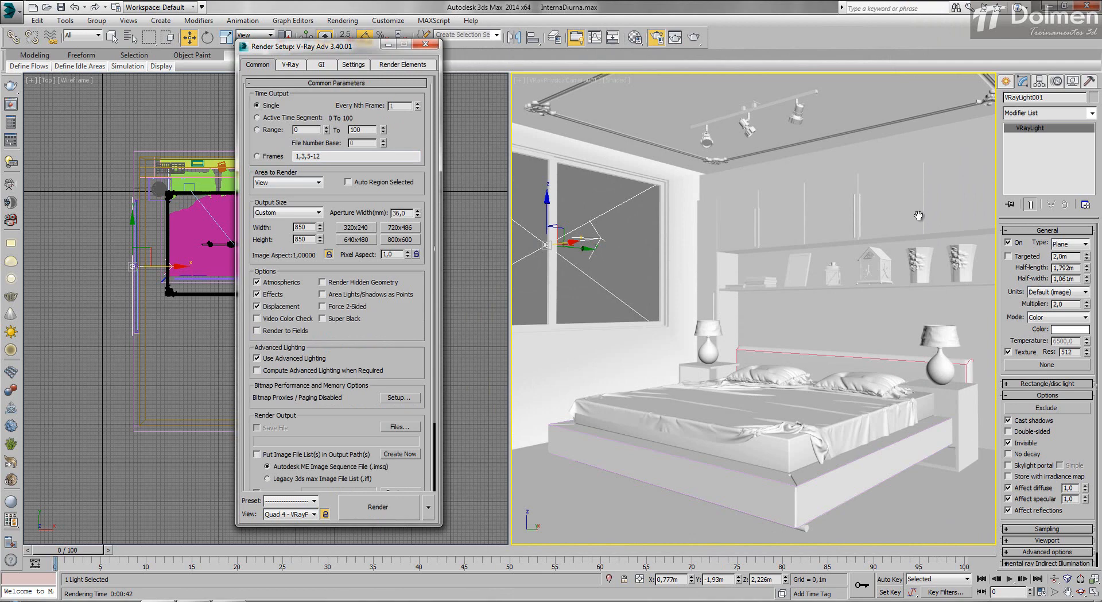
scroll(336, 283, down, 3)
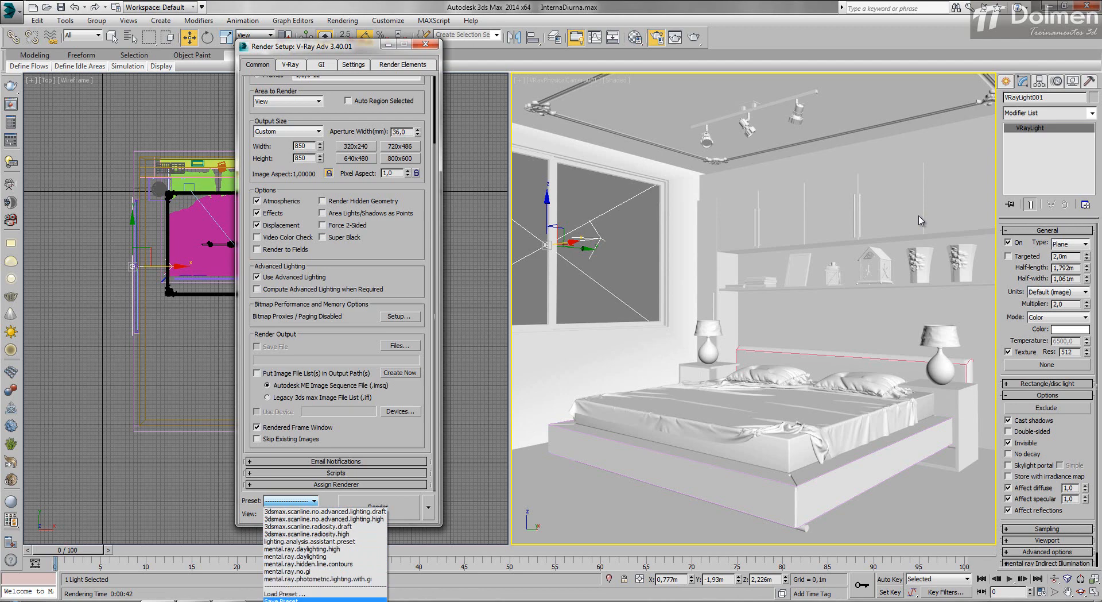
key(Return)
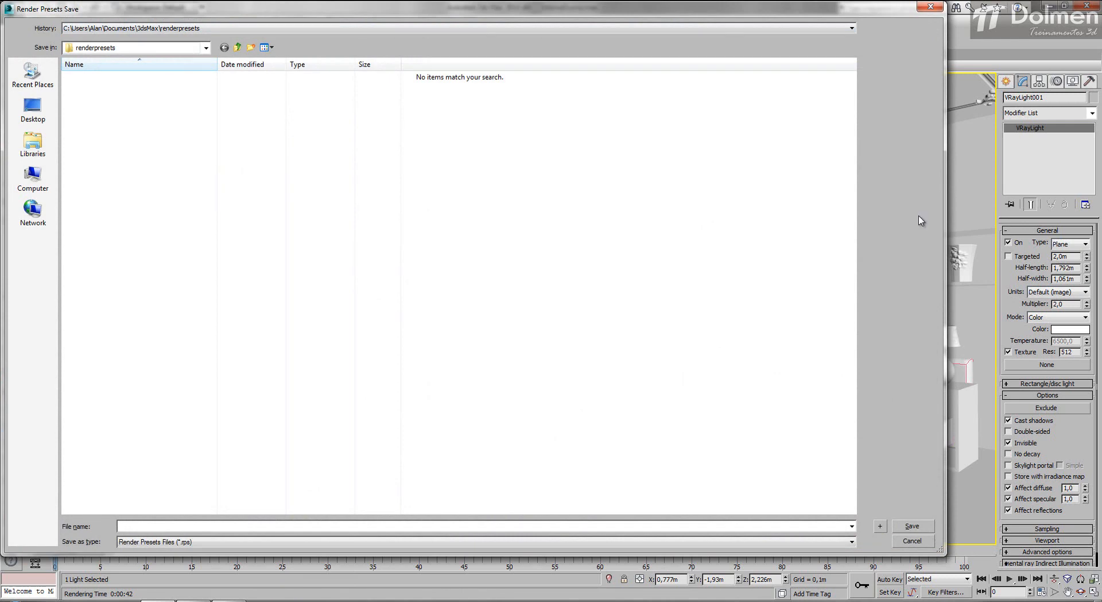
text(VRayPreview)
key(BackSpace)
key(BackSpace)
key(BackSpace)
text(iew01)
key(Return)
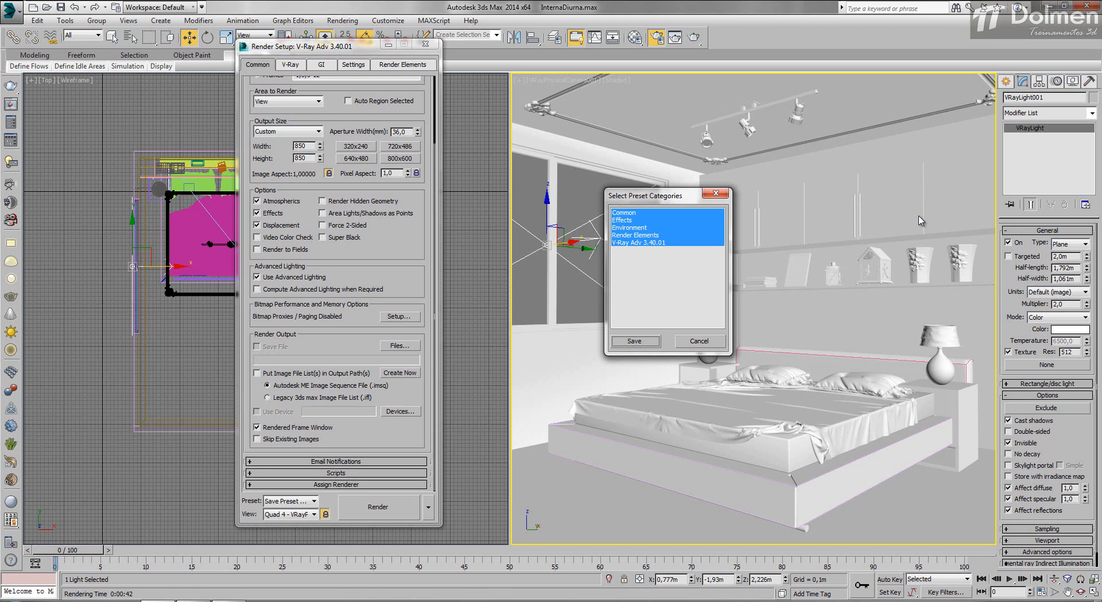
key(Down)
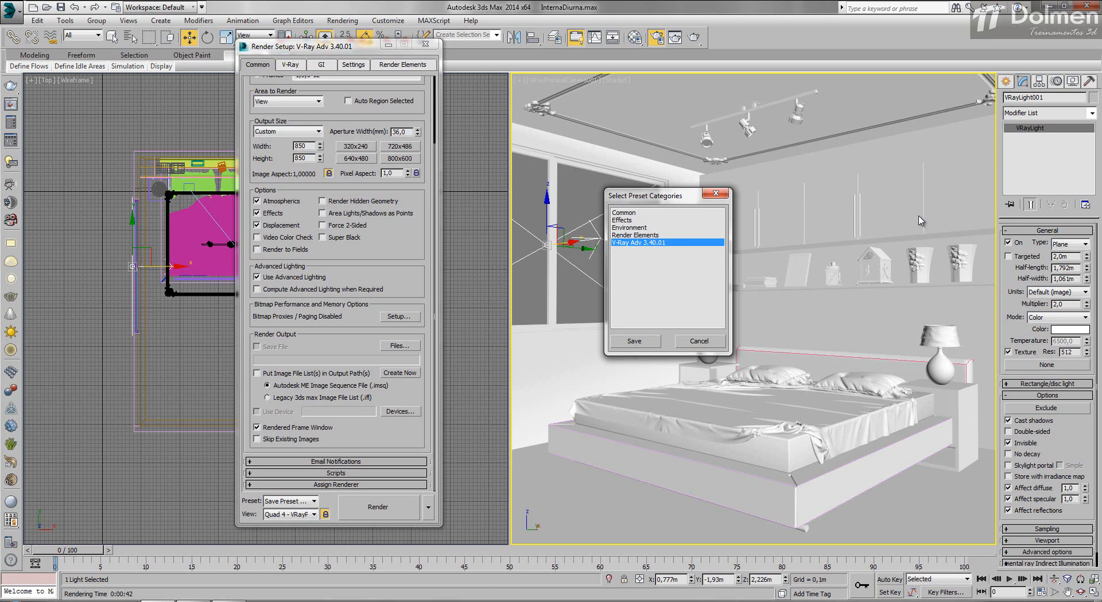
key(Return)
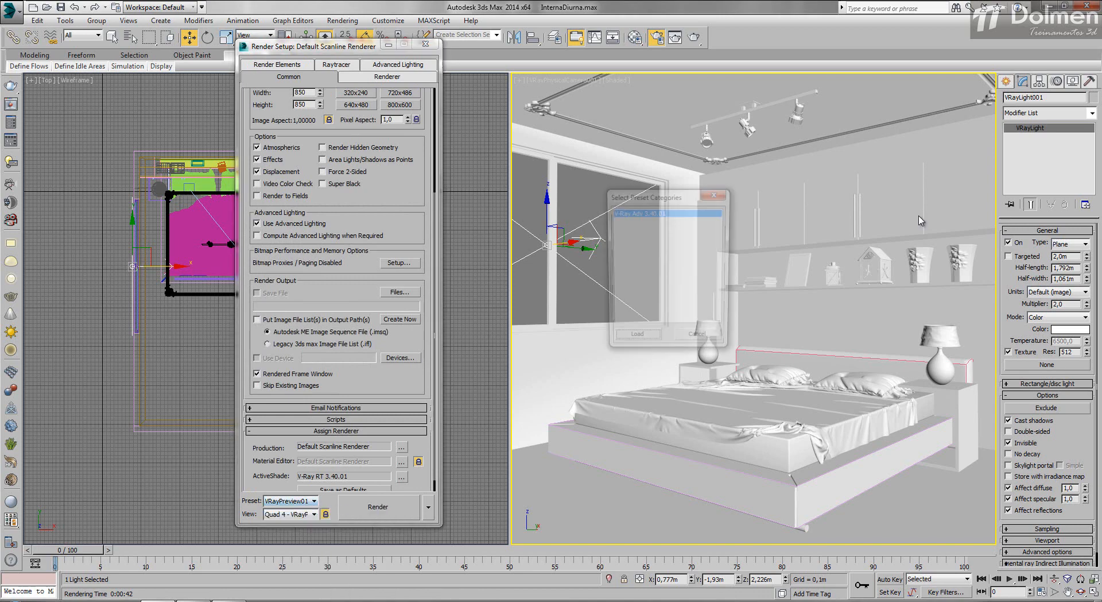
Step: Close the render setup, save the scene changes and reopen the InternaDiurna scene
key(Return)
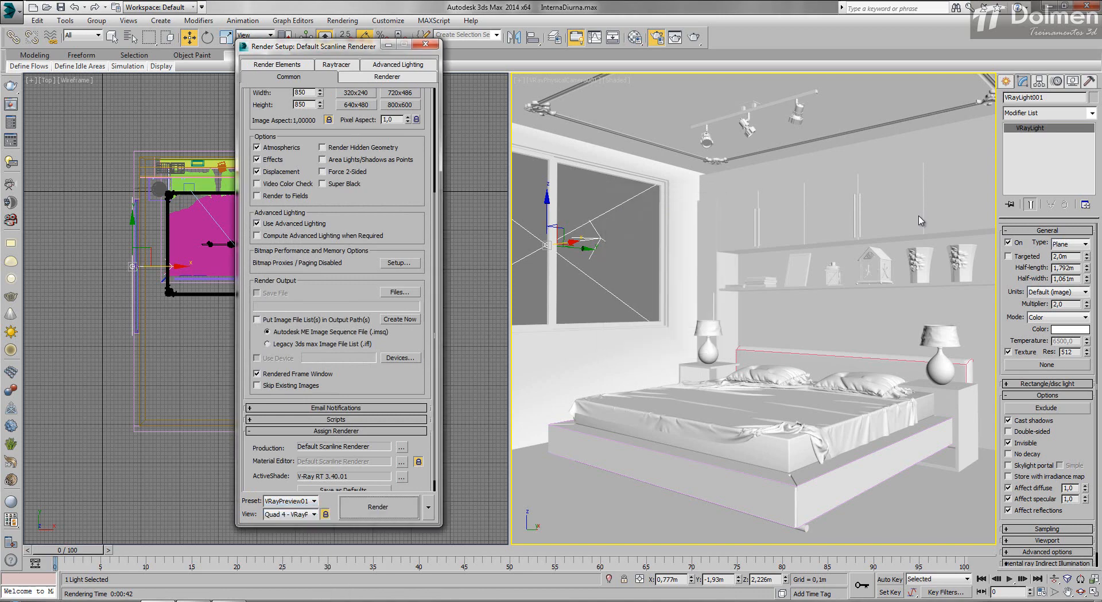
key(F10)
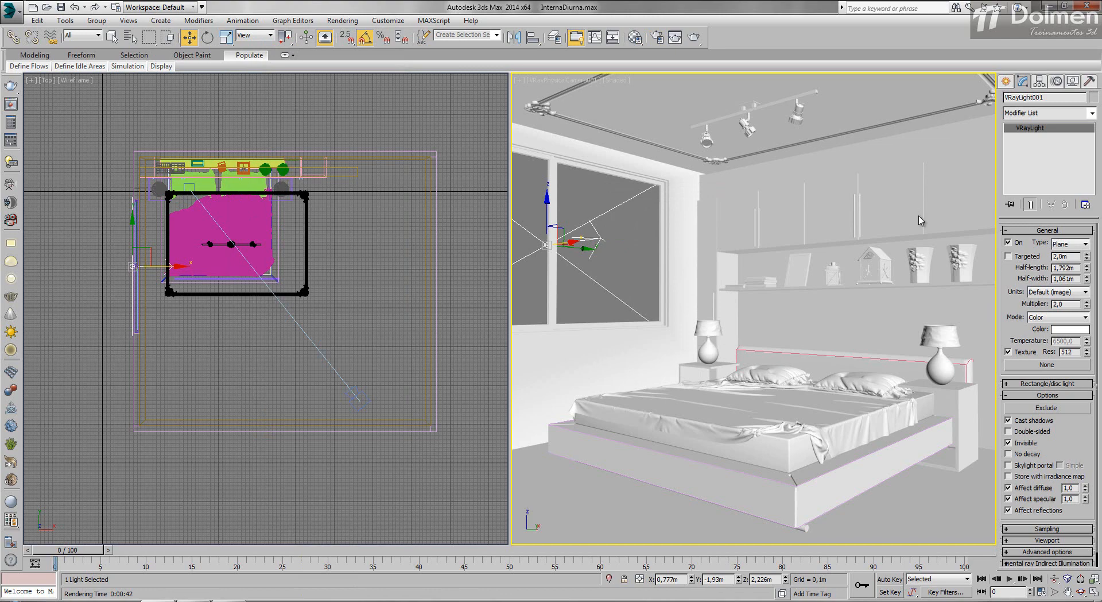
key(ctrl+o)
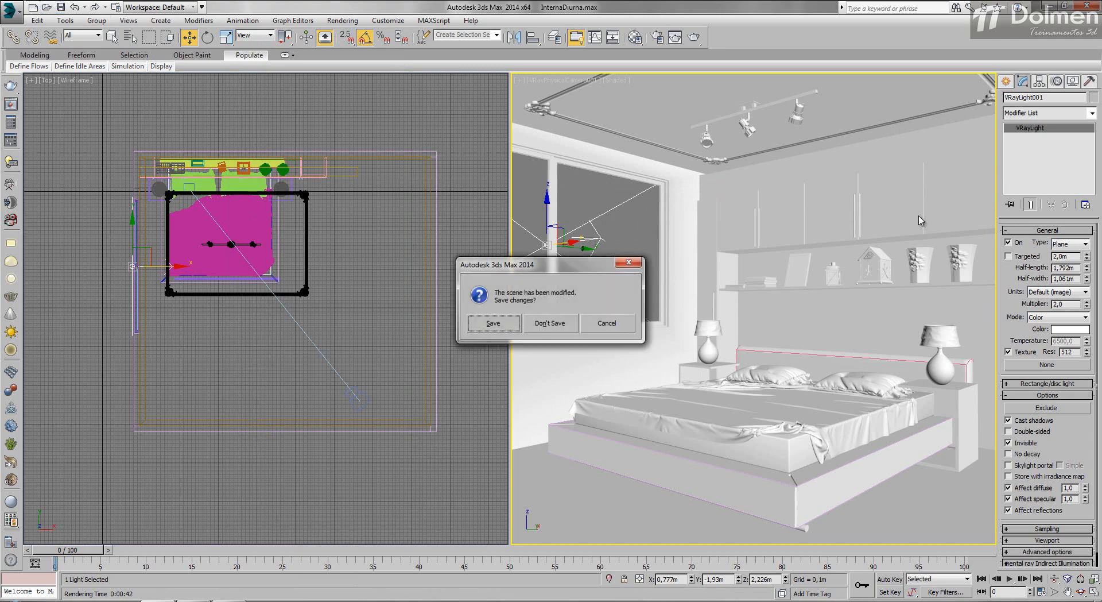
key(Return)
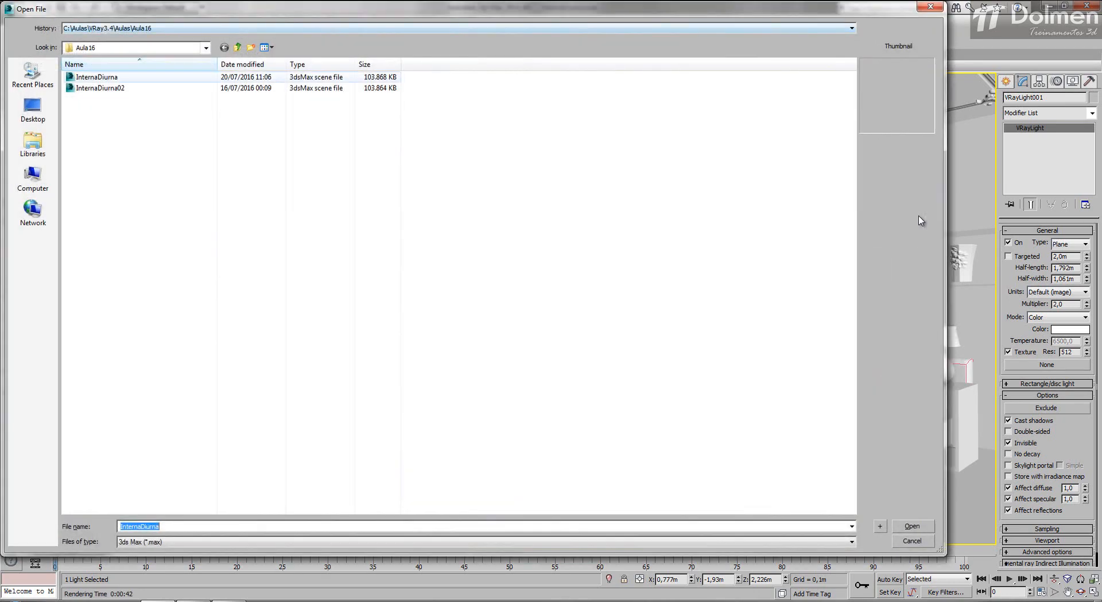
key(Return)
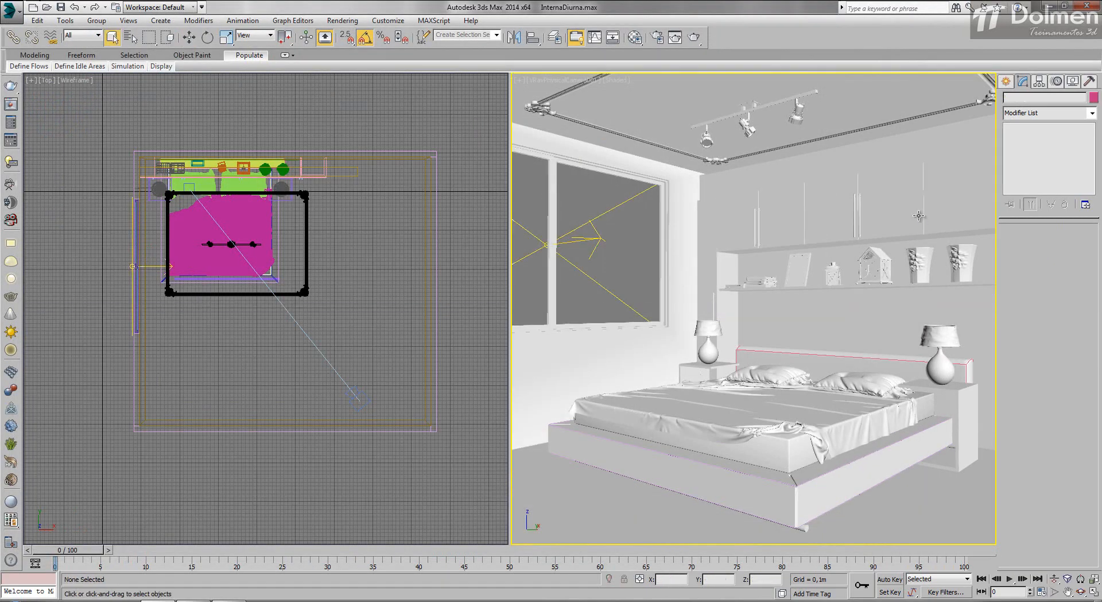
Step: Load the V-Ray Adv 3.40.01 category of the VRayPreview01 preset and save the renderer assignments as defaults
key(F10)
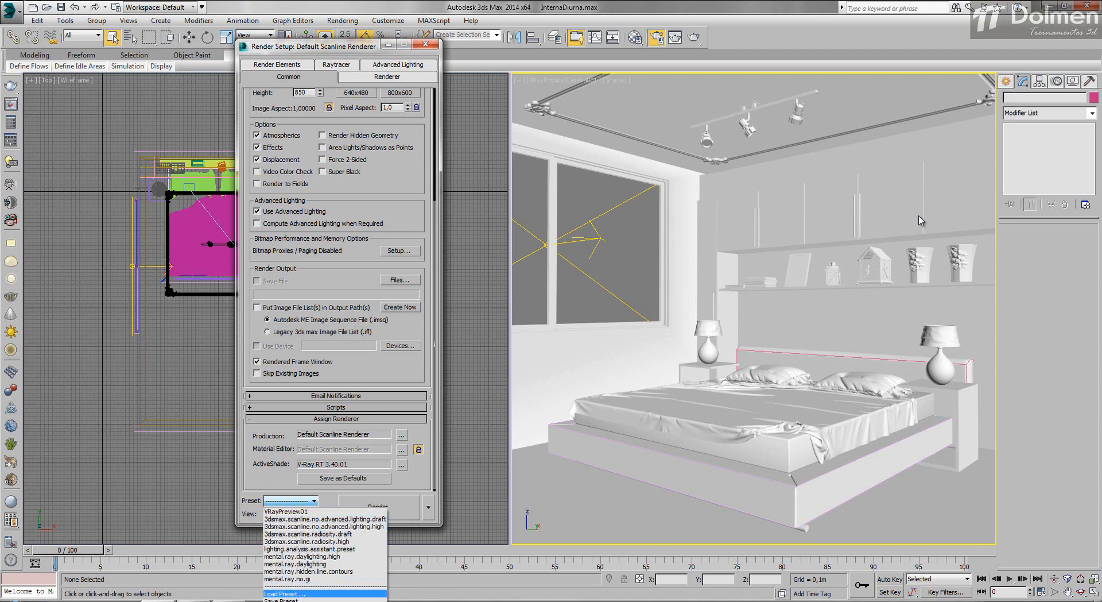
key(Return)
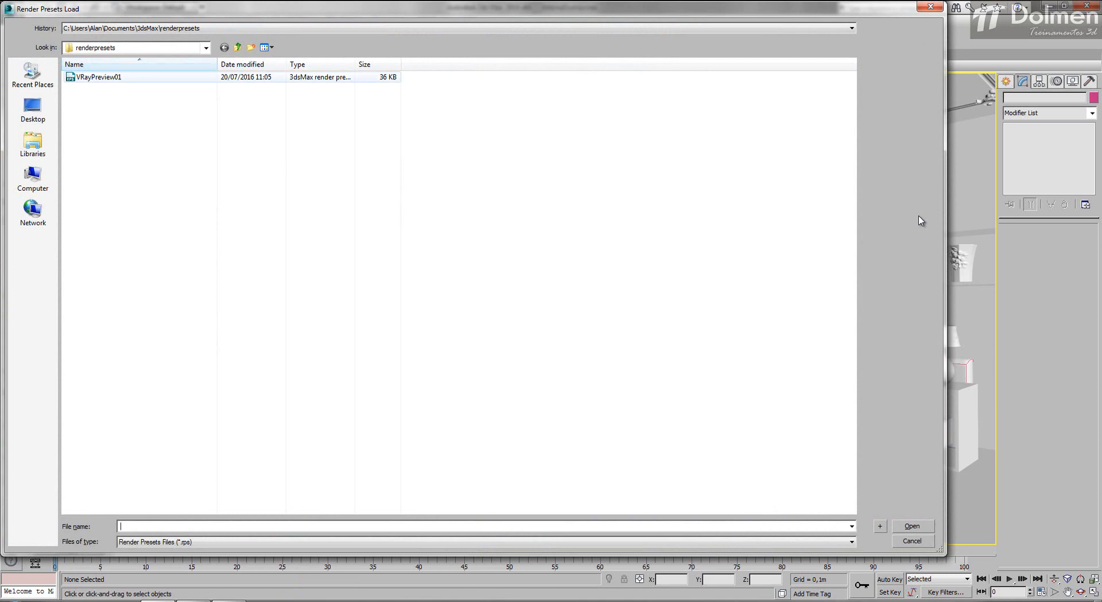
key(Escape)
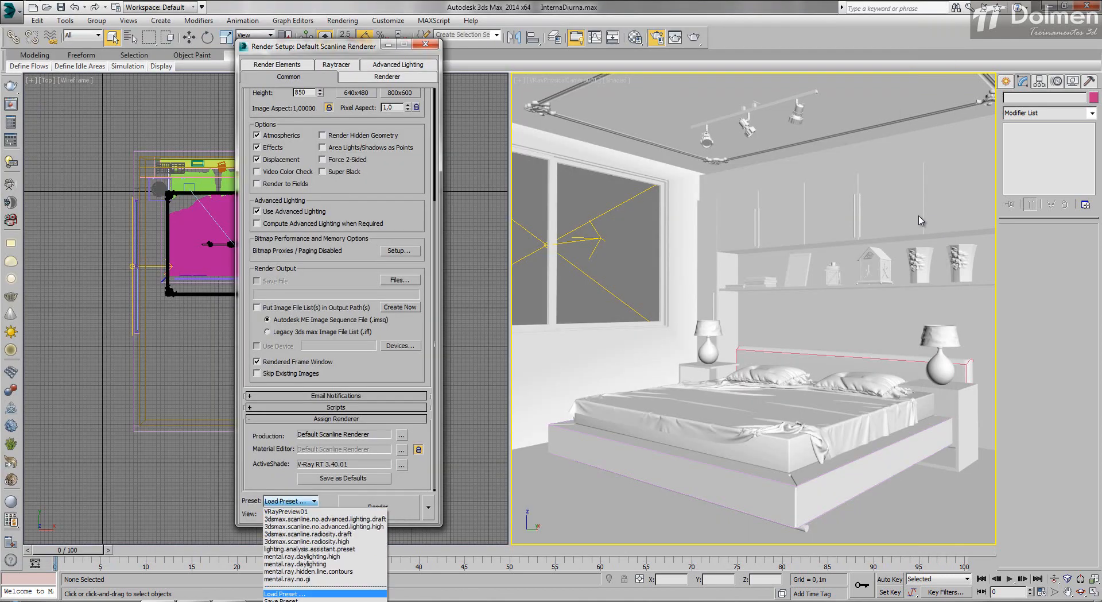
key(Home)
key(Return)
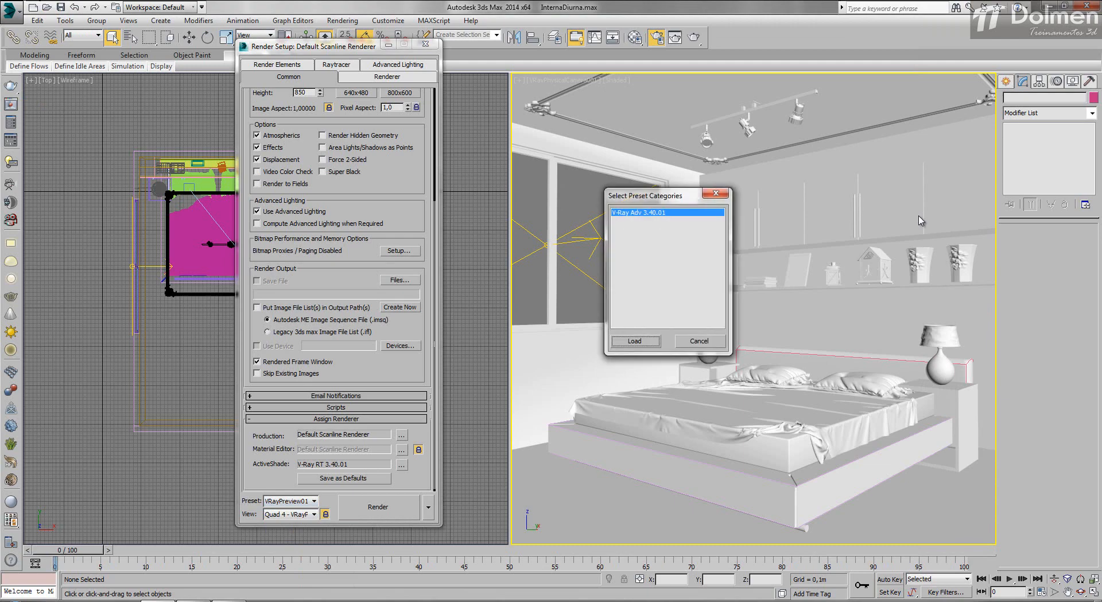
key(Return)
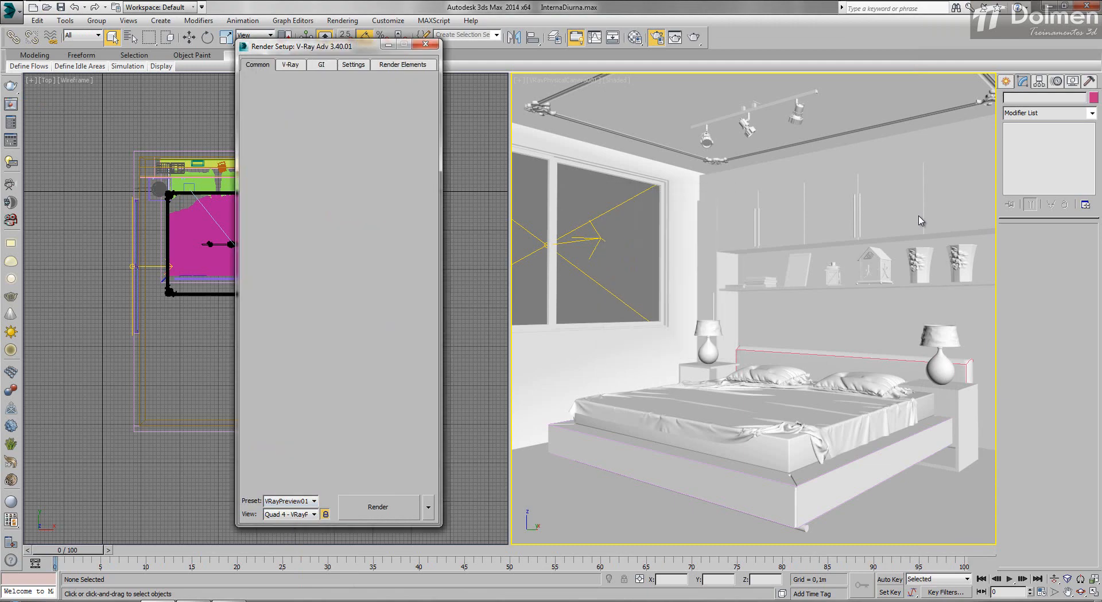
key(ctrl+Tab)
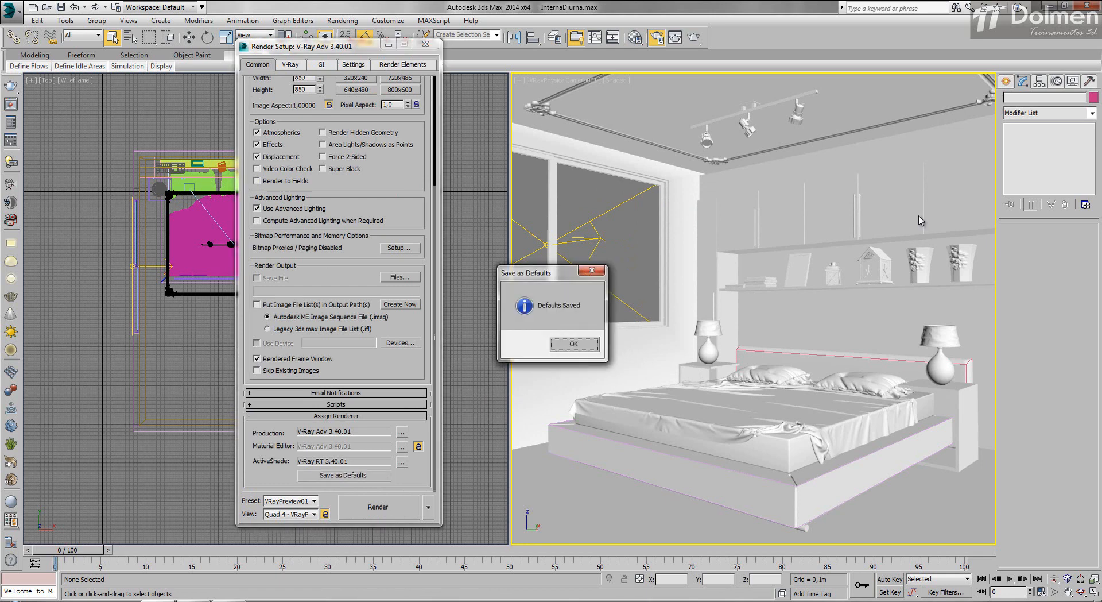
key(Return)
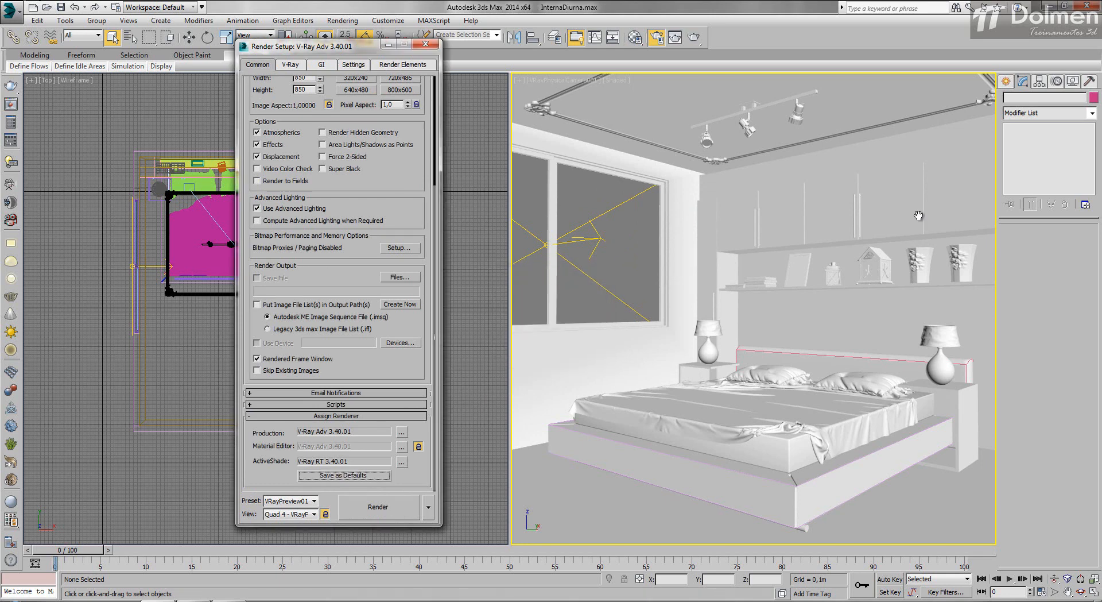
Step: Enable ambient occlusion in the Global illumination settings
scroll(339, 283, up, 3)
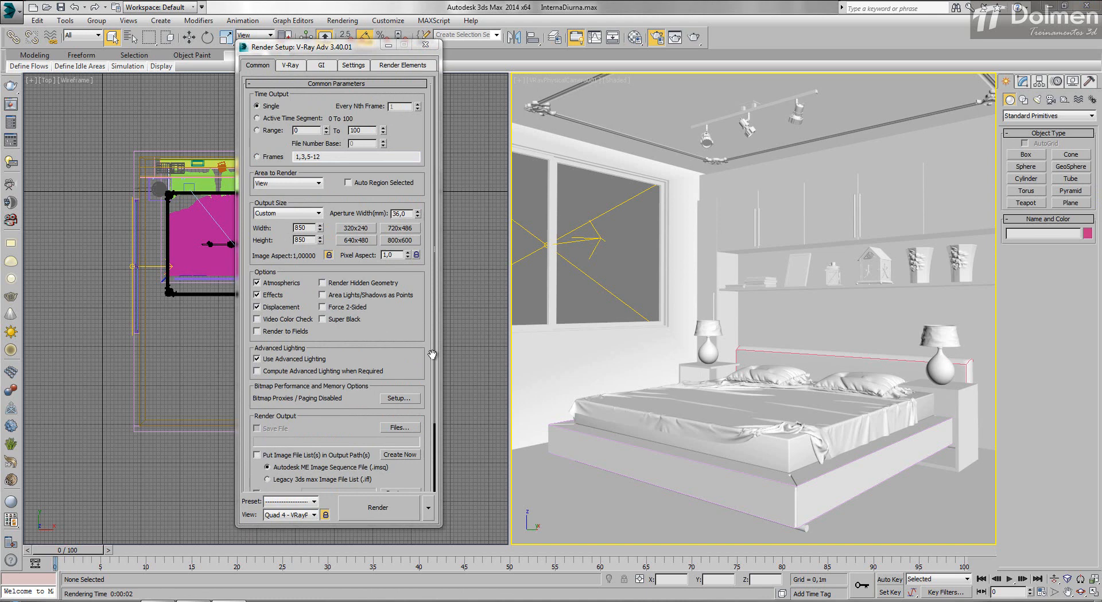
click(290, 66)
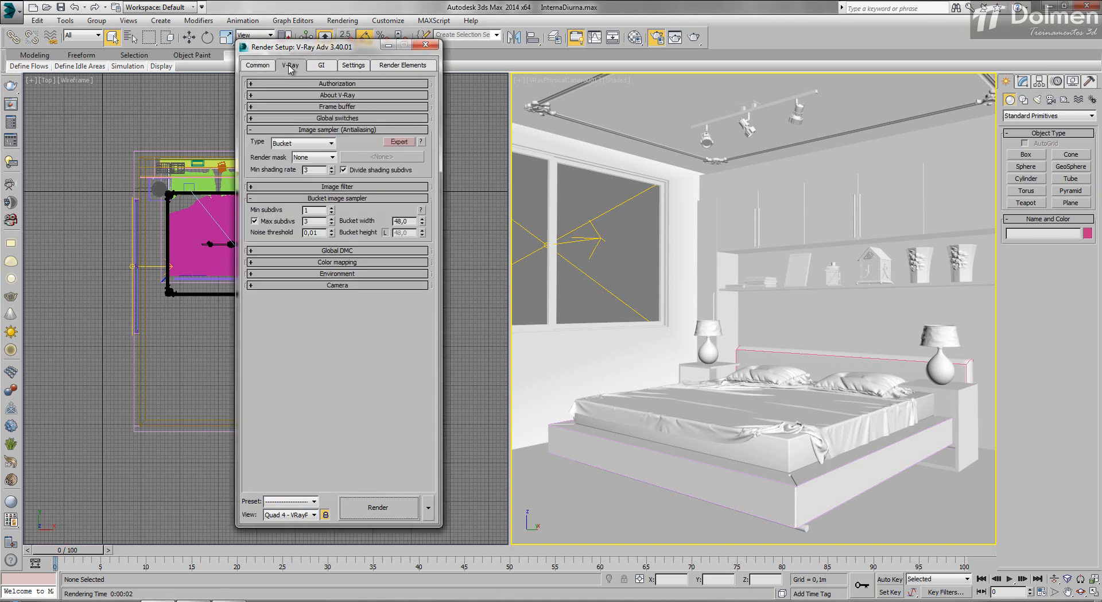
click(321, 65)
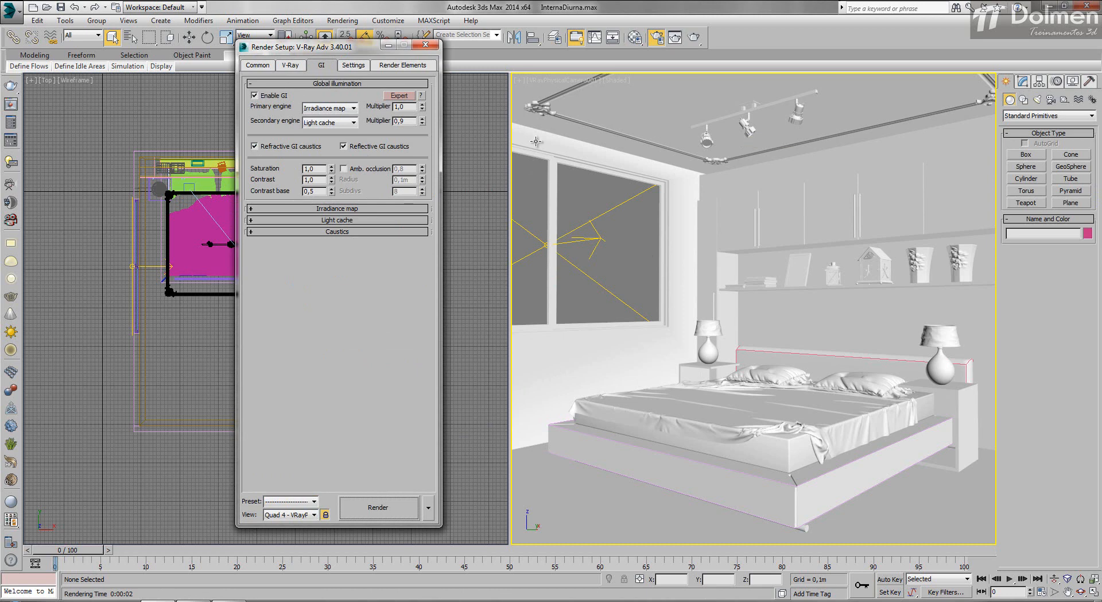
click(356, 168)
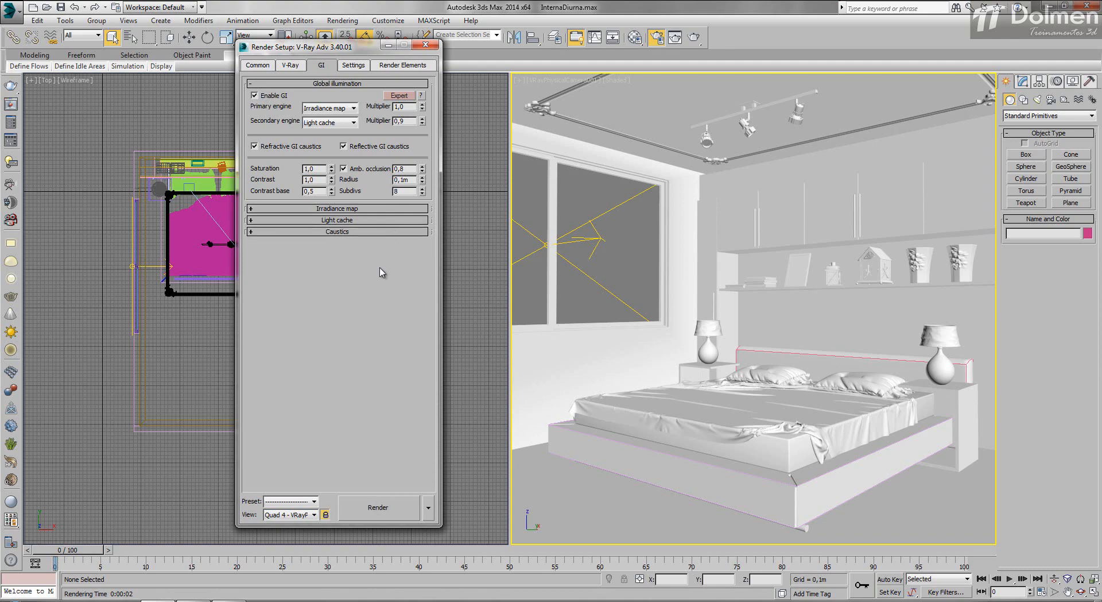
click(378, 509)
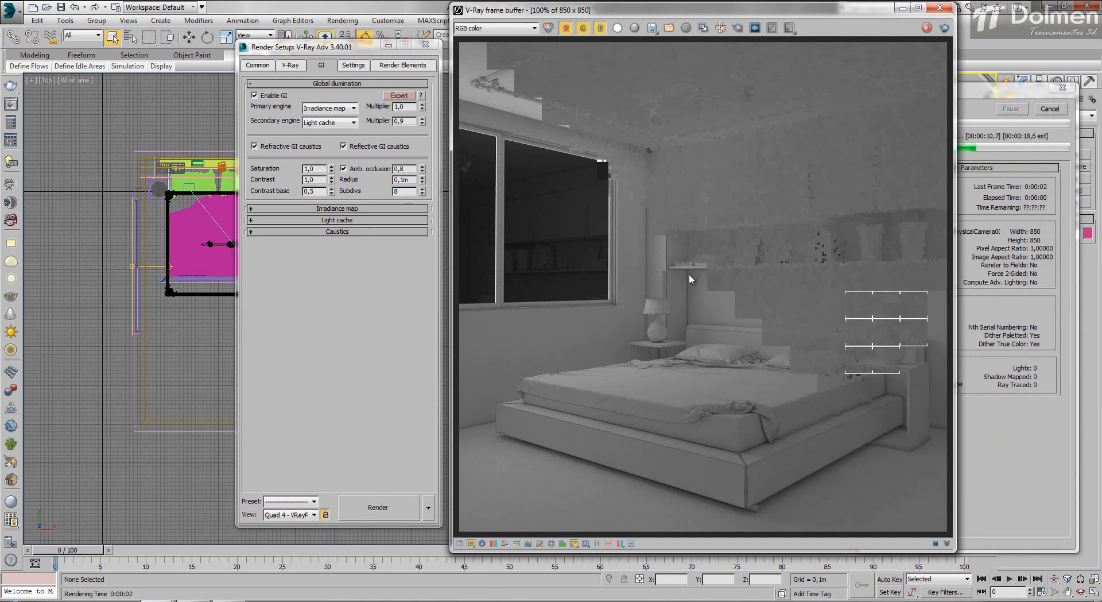
click(1050, 109)
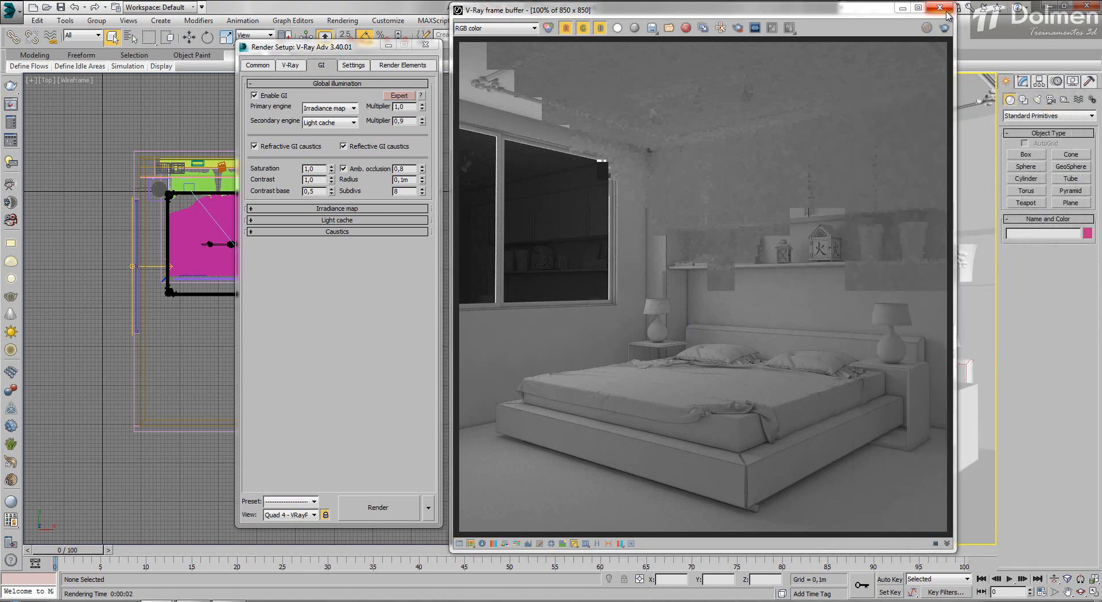
click(940, 7)
Step: Delete the VRayToon effect from the scene's atmosphere effects and close the environment settings
click(342, 21)
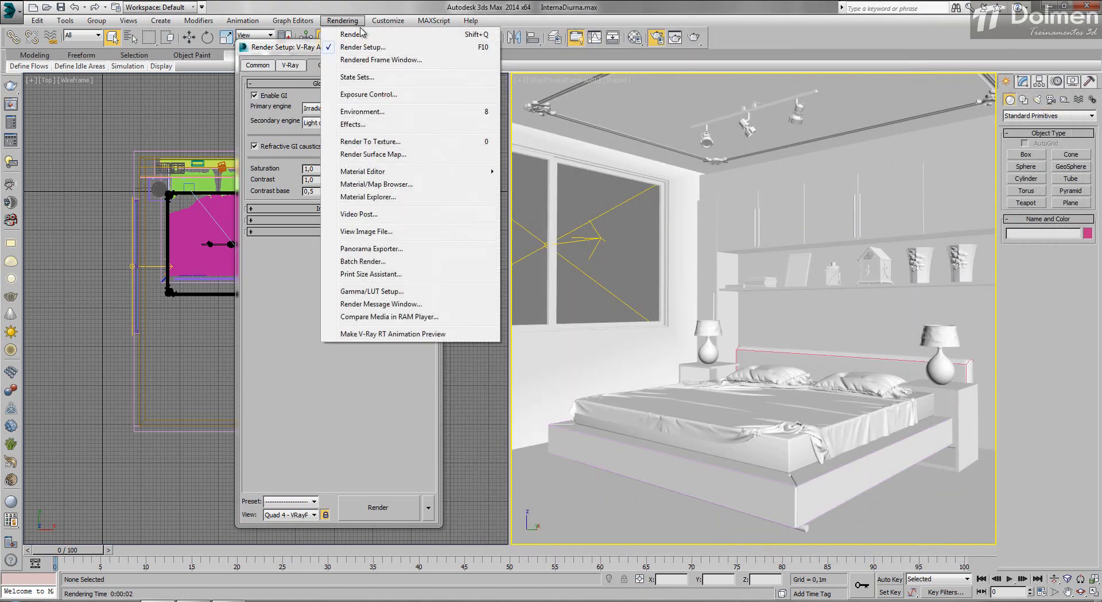
click(411, 113)
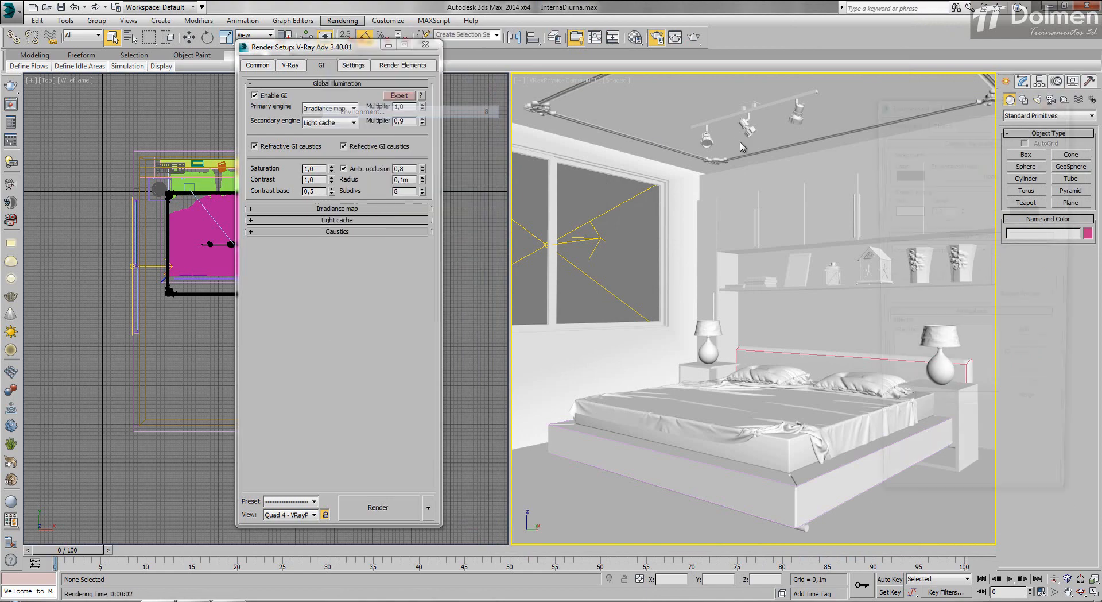
click(908, 339)
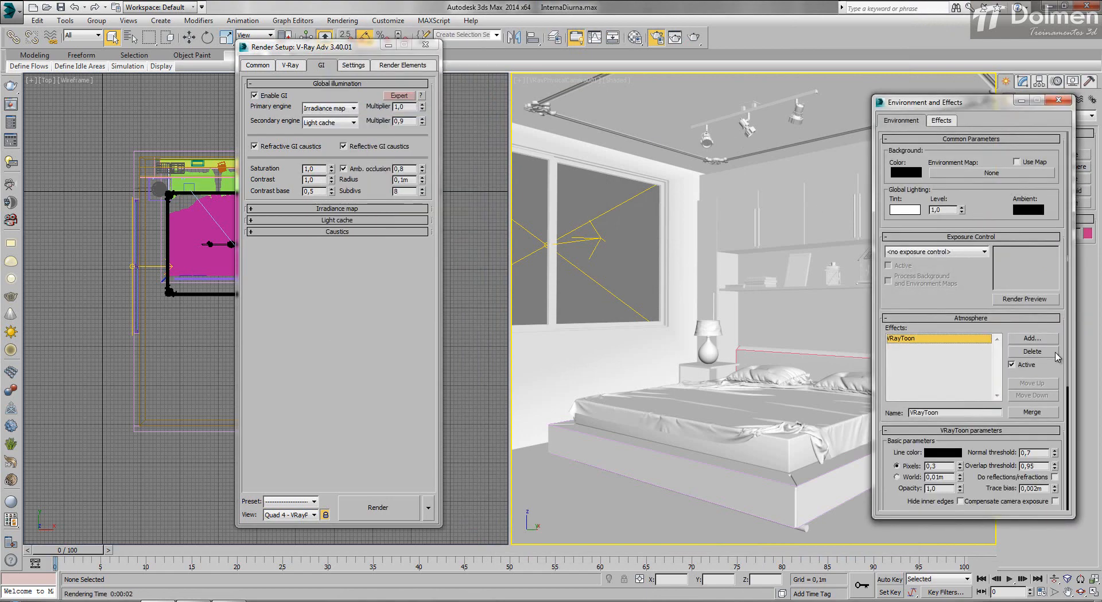
click(1033, 350)
click(1065, 100)
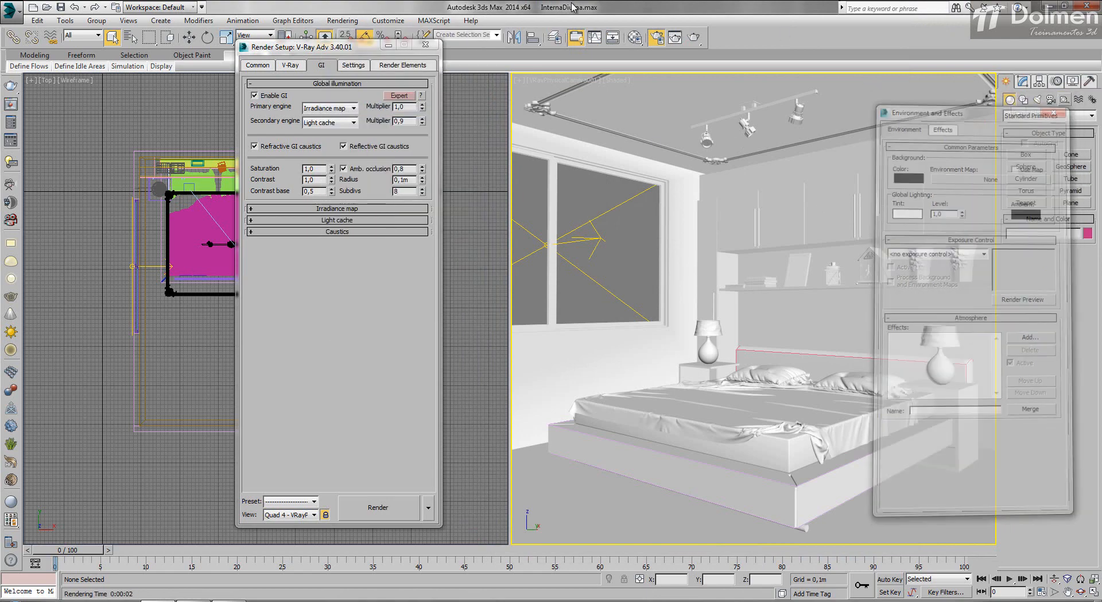
Step: Render the camera view with ambient occlusion and inspect the ceiling, shelf and bed areas at 200% zoom
click(695, 38)
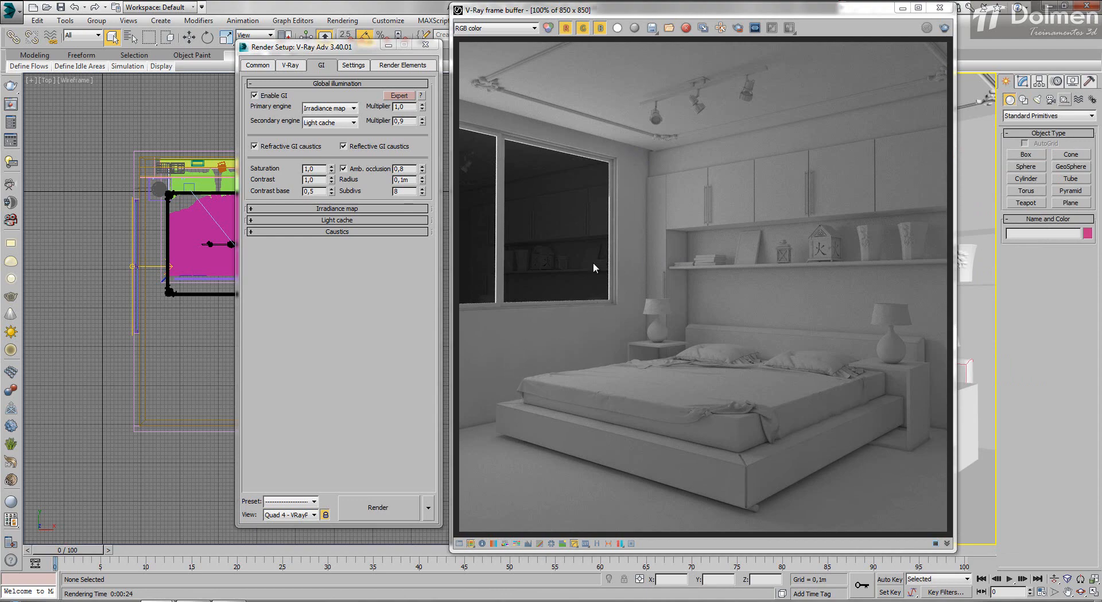
scroll(637, 247, up, 1)
middle_drag(655, 155, 652, 305)
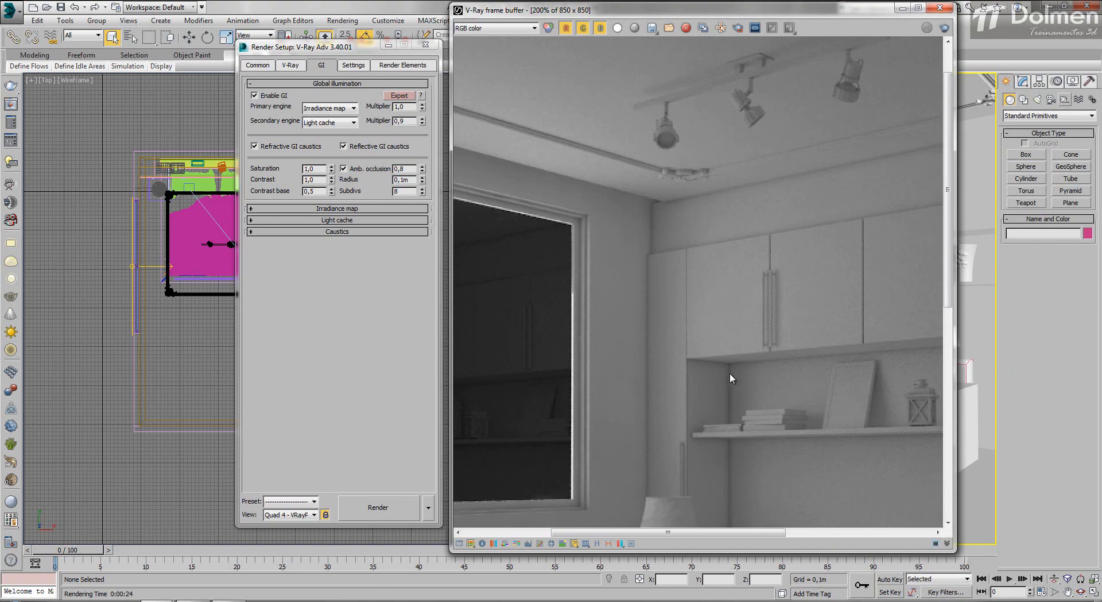
middle_drag(730, 373, 698, 161)
middle_drag(621, 321, 839, 245)
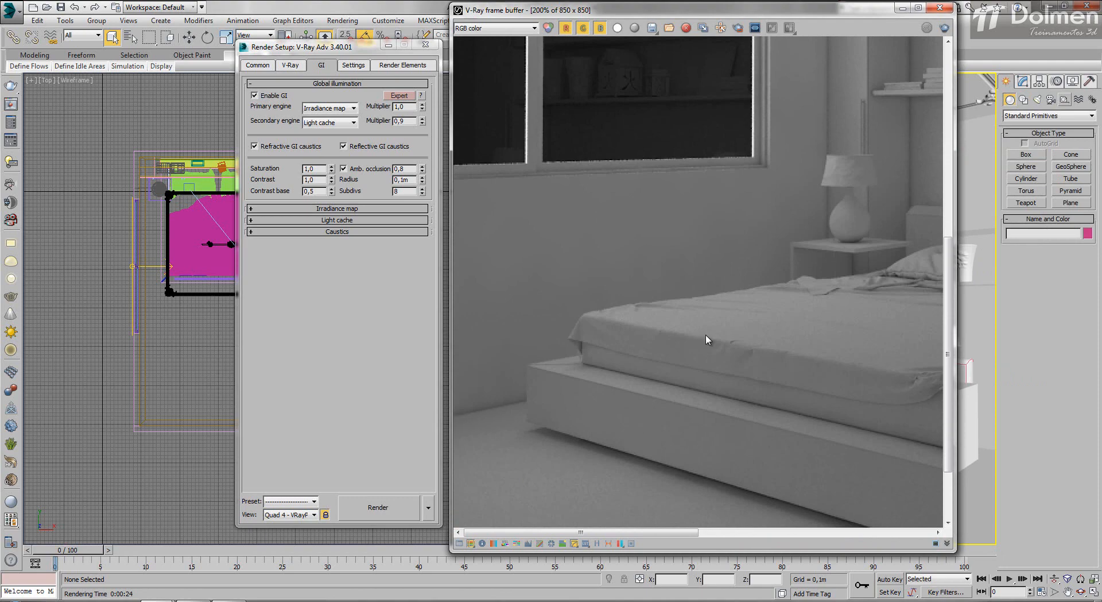
scroll(663, 347, down, 1)
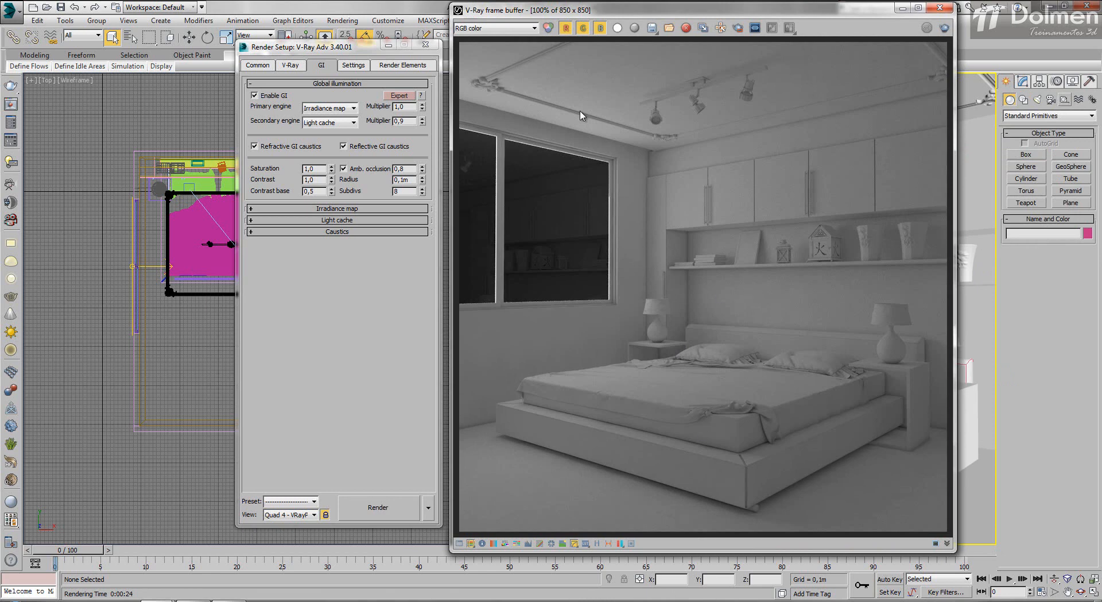
Step: Set the ambient occlusion amount to 0,4, its radius to 0,04m and its subdivs to 16
mouse_move(696, 9)
mouse_down()
mouse_move(772, 9)
mouse_move(701, 9)
mouse_up()
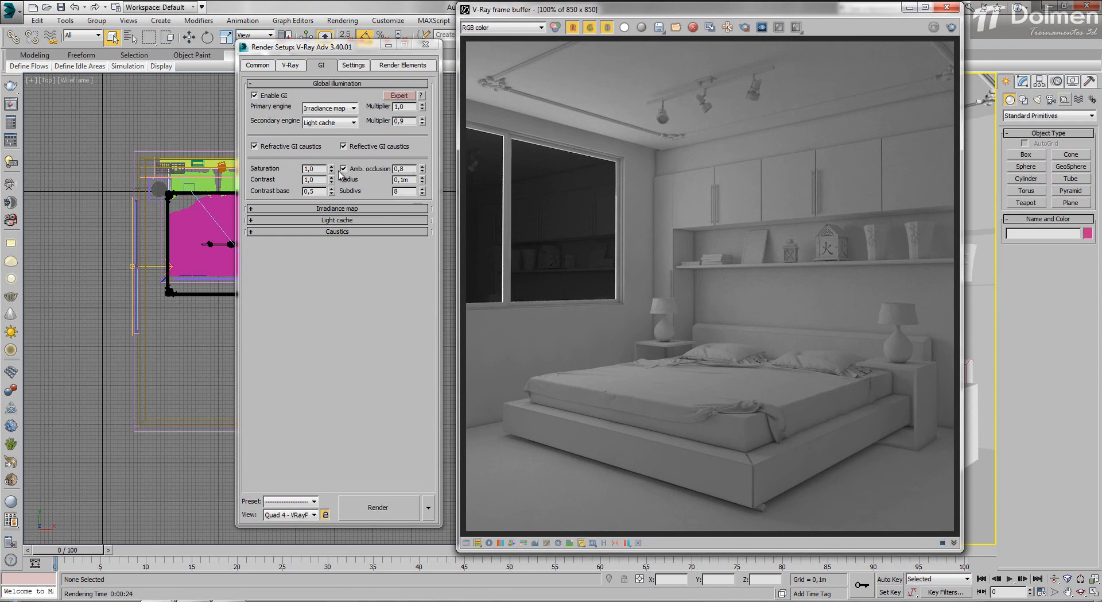
click(411, 168)
key(BackSpace)
text(4)
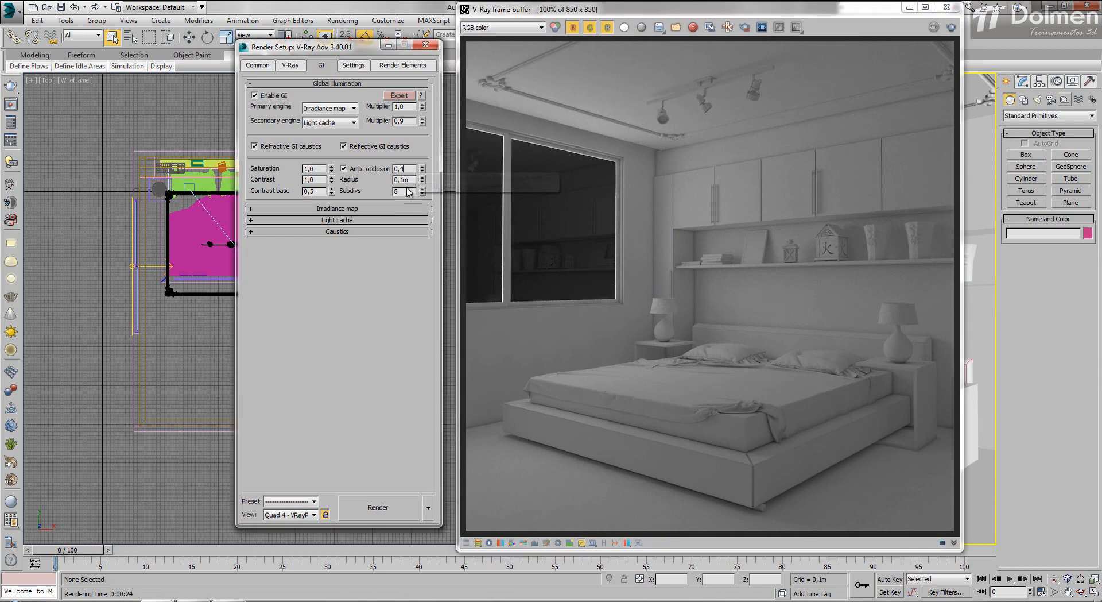
double_click(409, 180)
text(0,04)
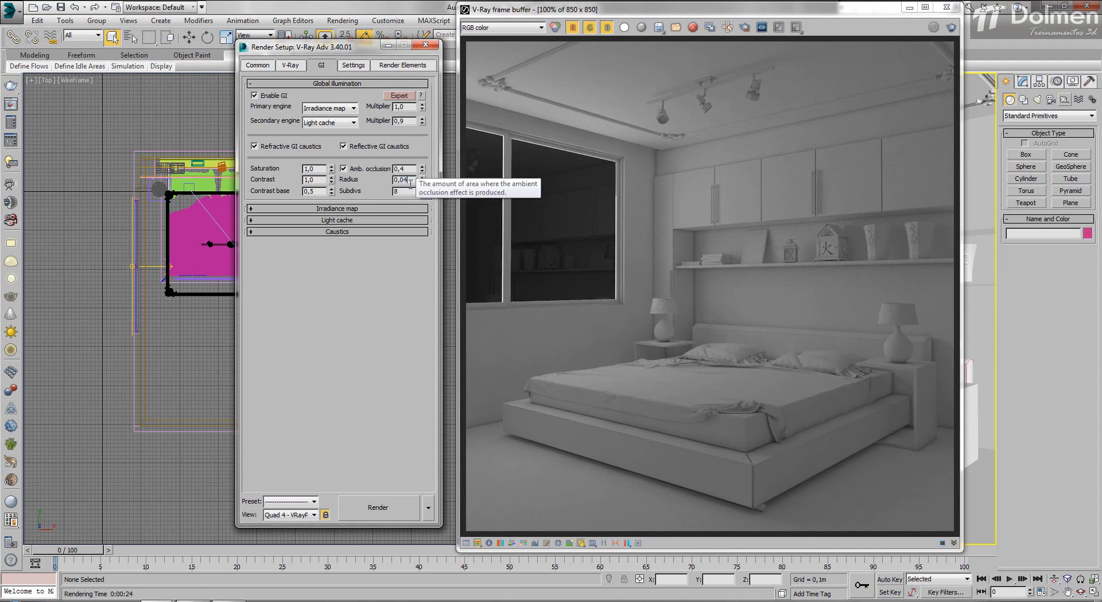
double_click(404, 192)
text(16)
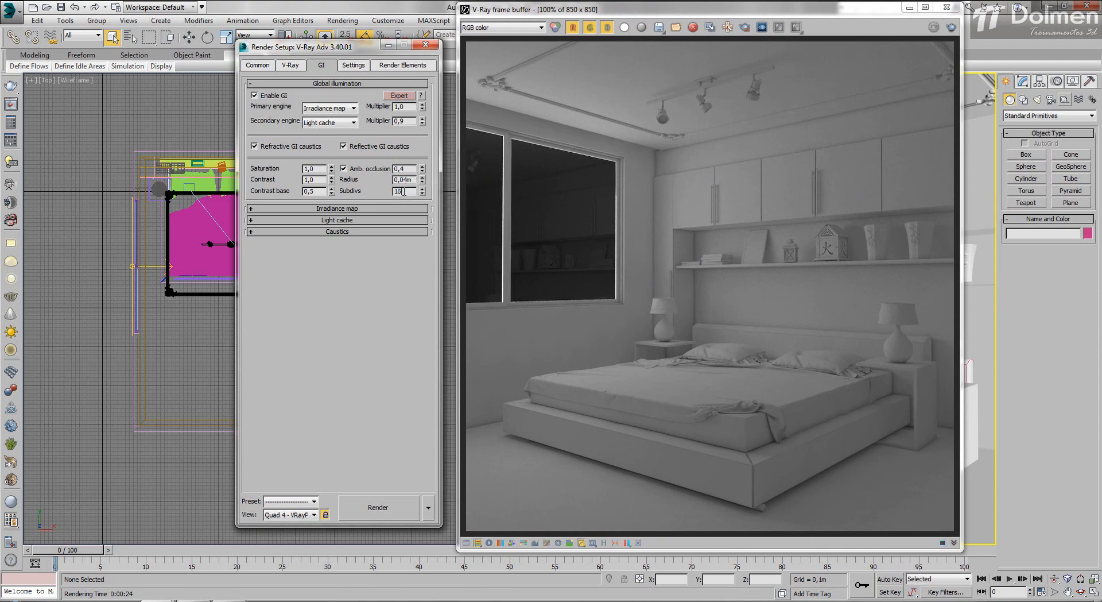
key(Return)
Step: Render the bedroom again with the new ambient occlusion values and inspect the contact shadows up close
click(951, 29)
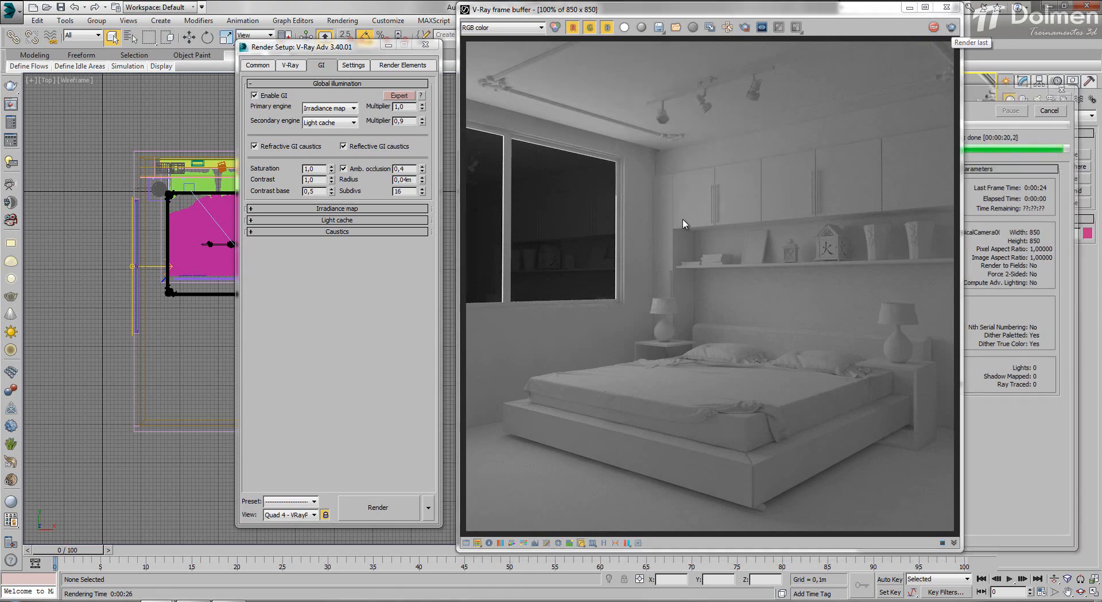
scroll(656, 150, up, 1)
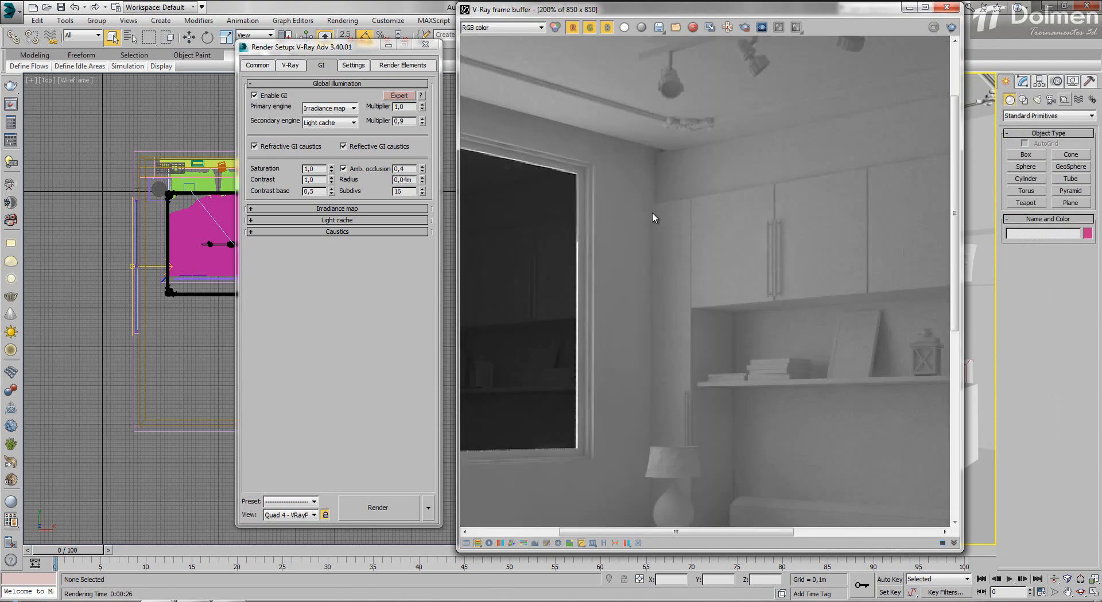
scroll(658, 297, down, 1)
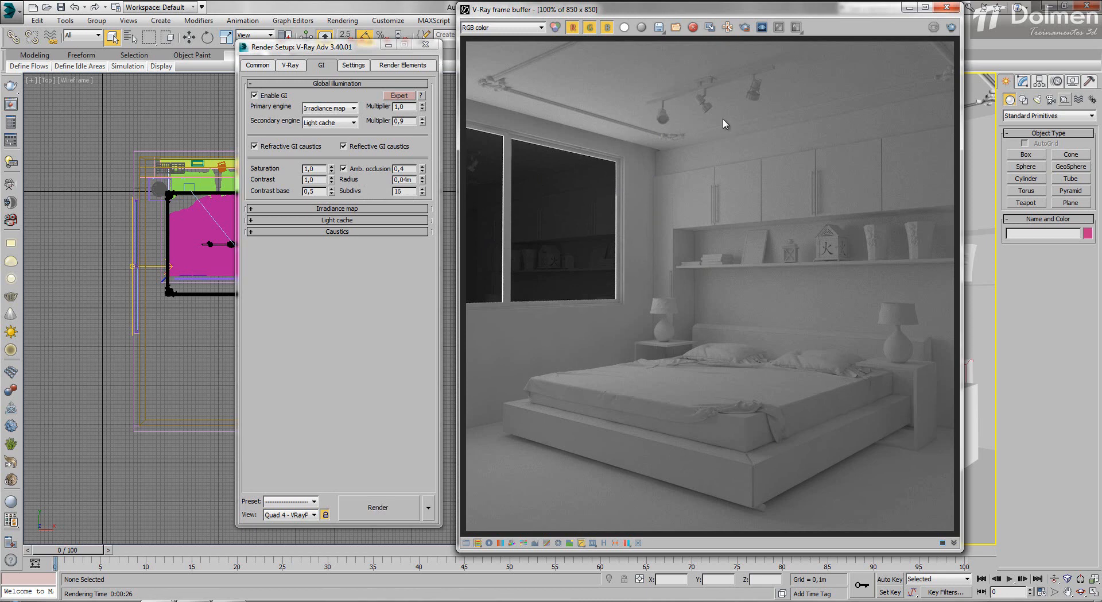
Step: Disable ambient occlusion in the global illumination settings and close the V-Ray frame buffer
click(359, 170)
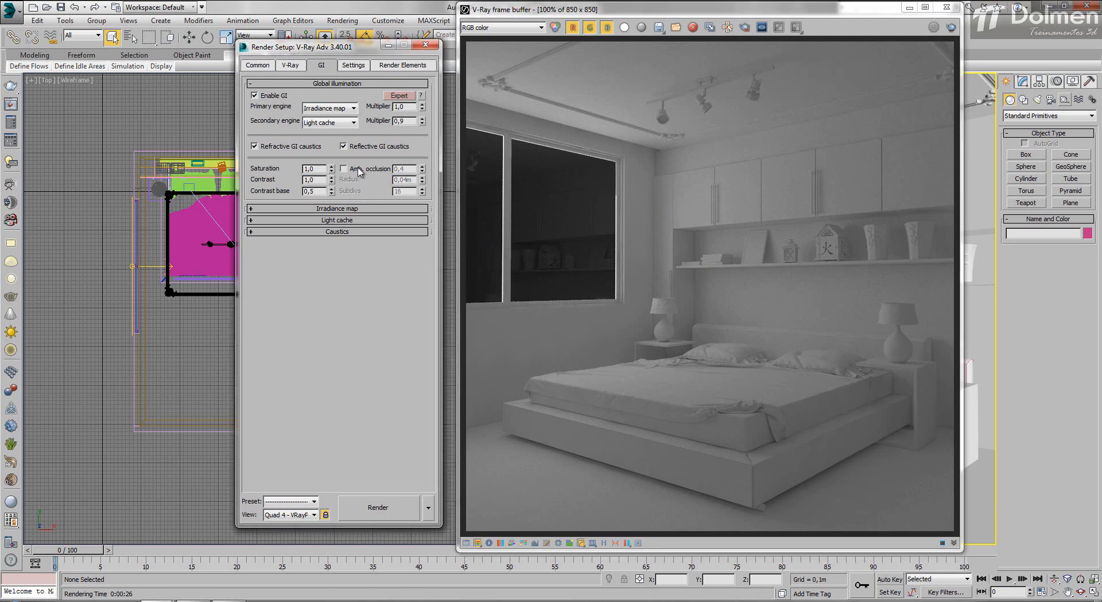
click(947, 7)
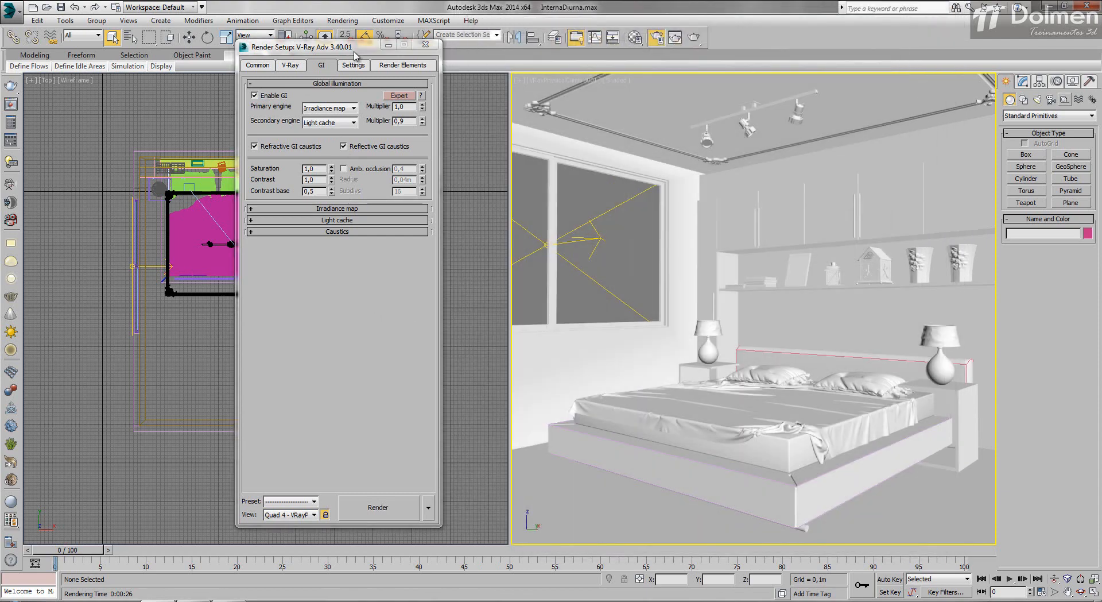
drag(354, 50, 315, 50)
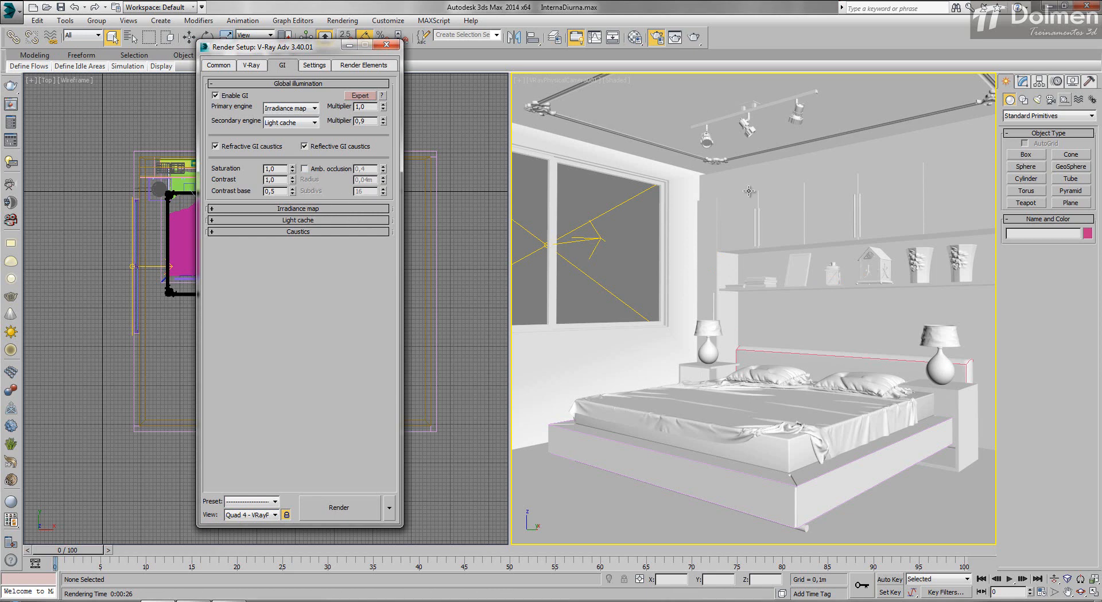
Step: Assign V-Ray RT 3.40.01 as the production renderer
click(219, 66)
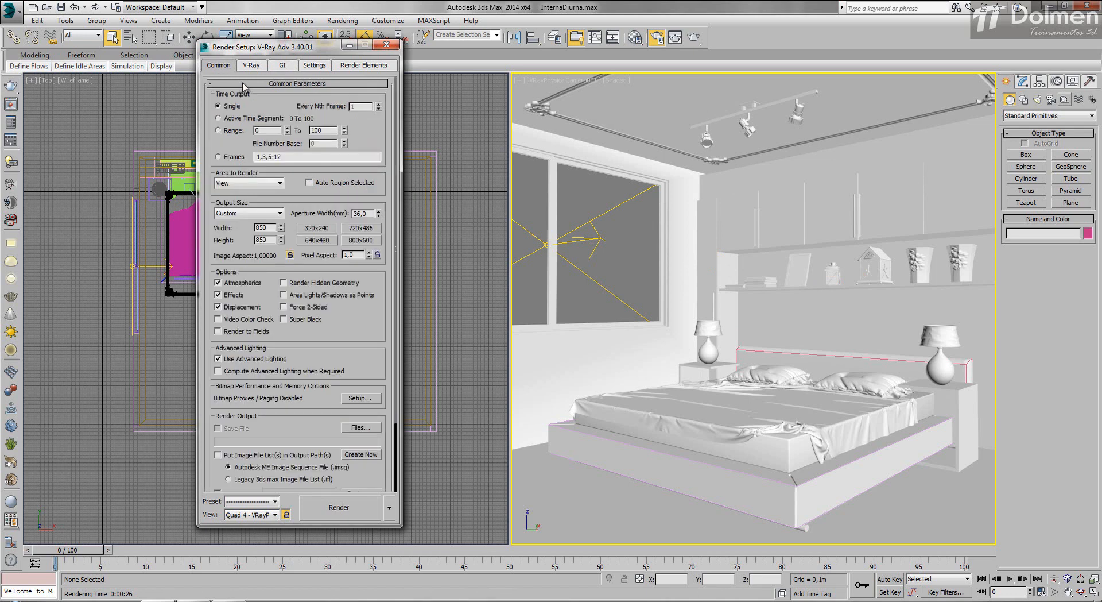
scroll(282, 413, down, 3)
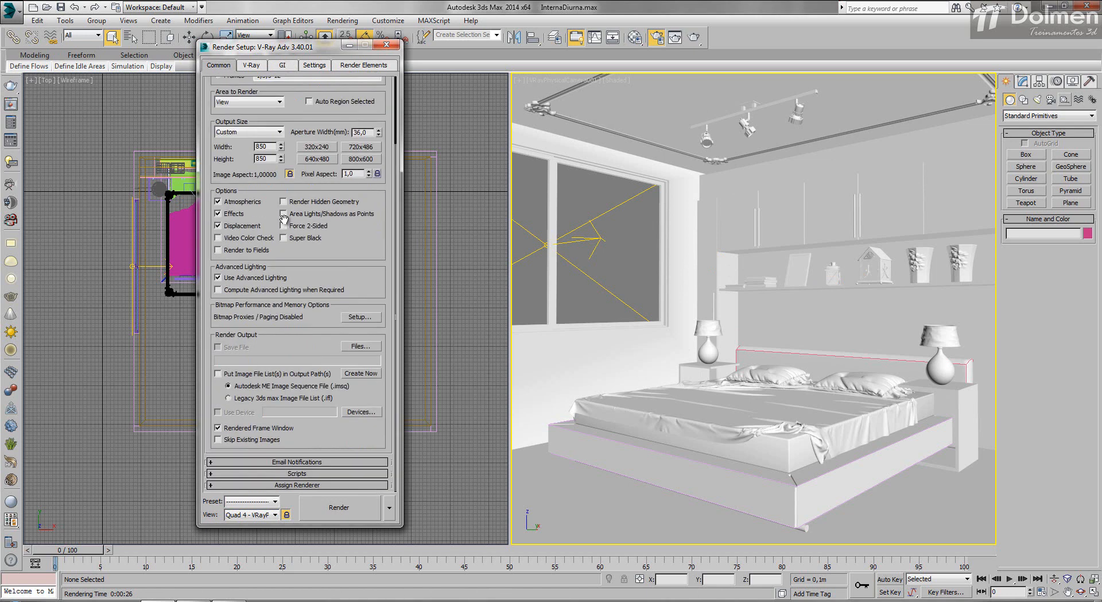
click(292, 485)
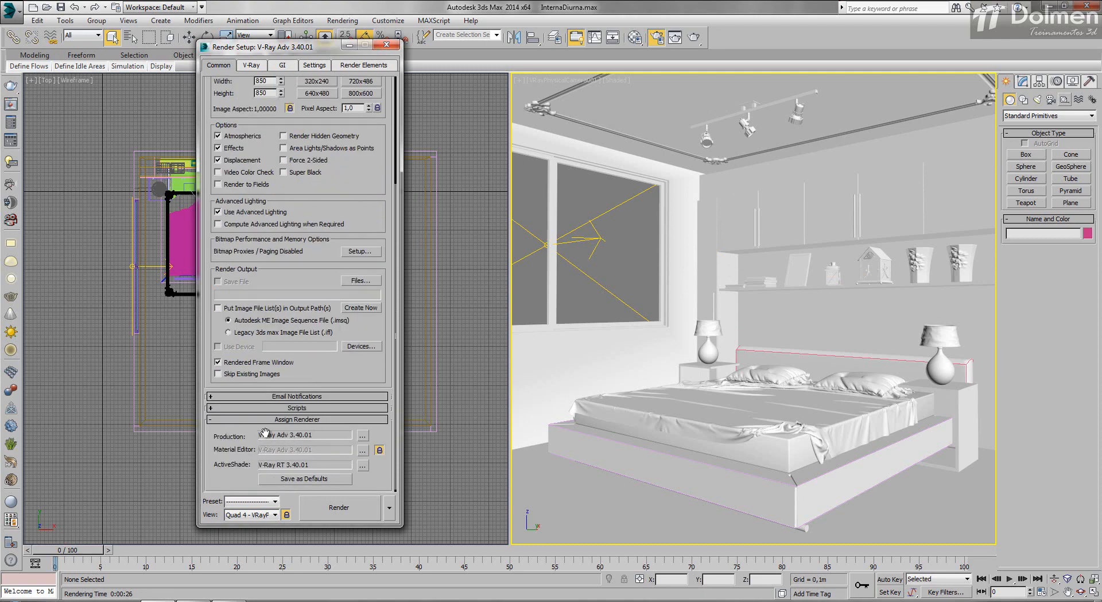
click(362, 436)
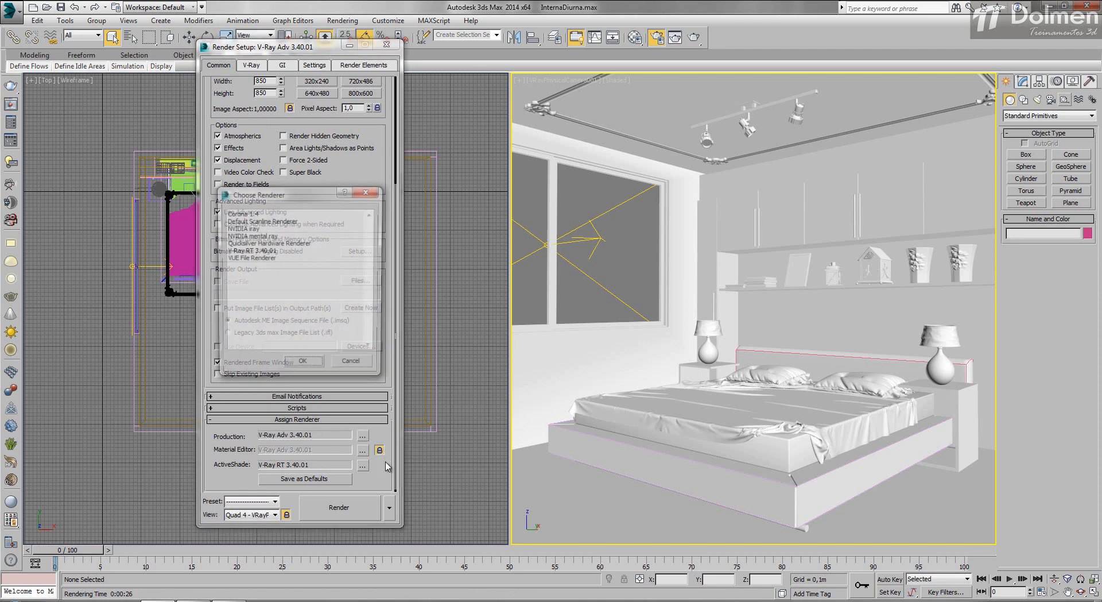
double_click(274, 250)
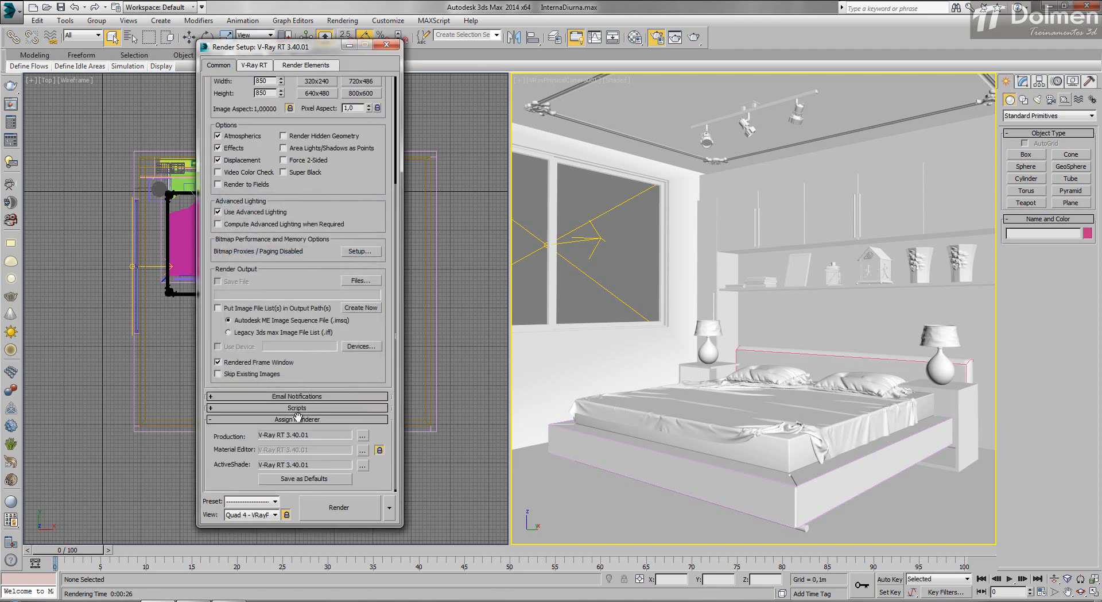
Step: Examine the V-Ray RT engine type options and the primary engine options for global illumination
click(254, 65)
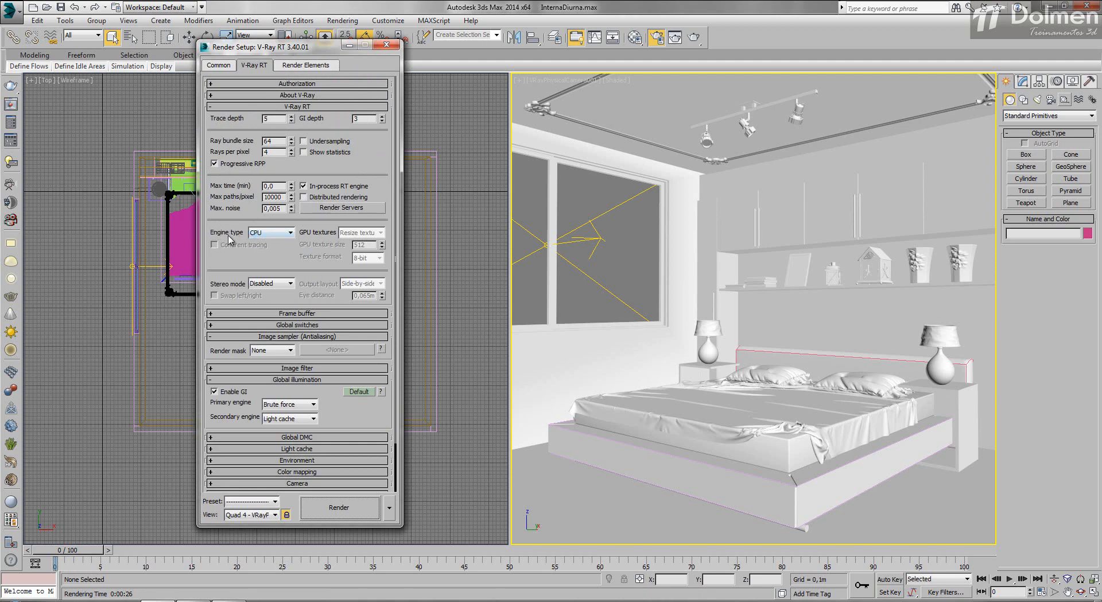
click(290, 234)
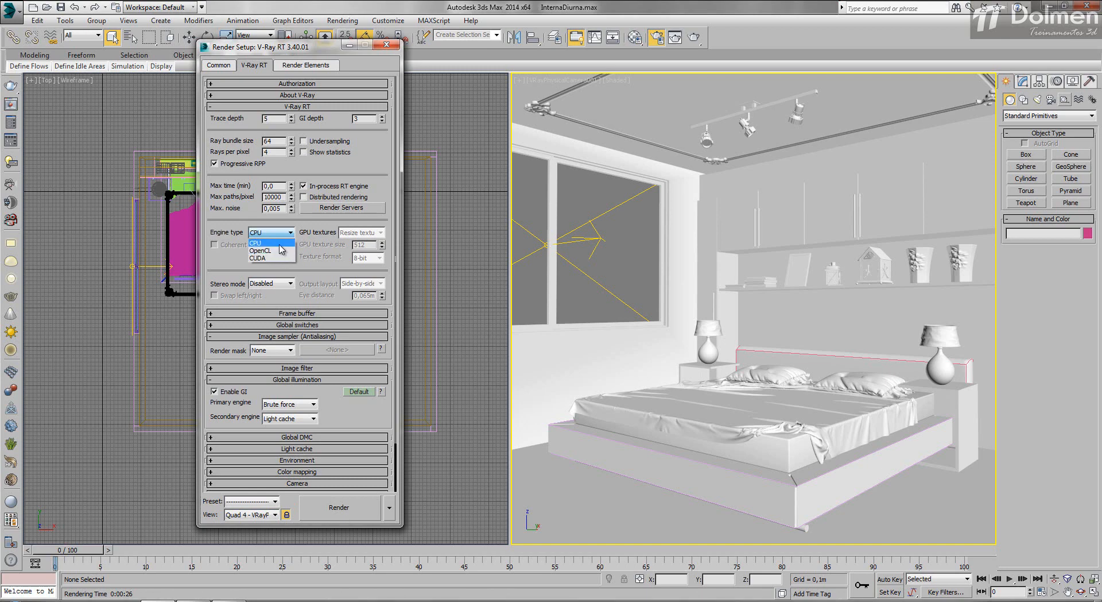
click(283, 243)
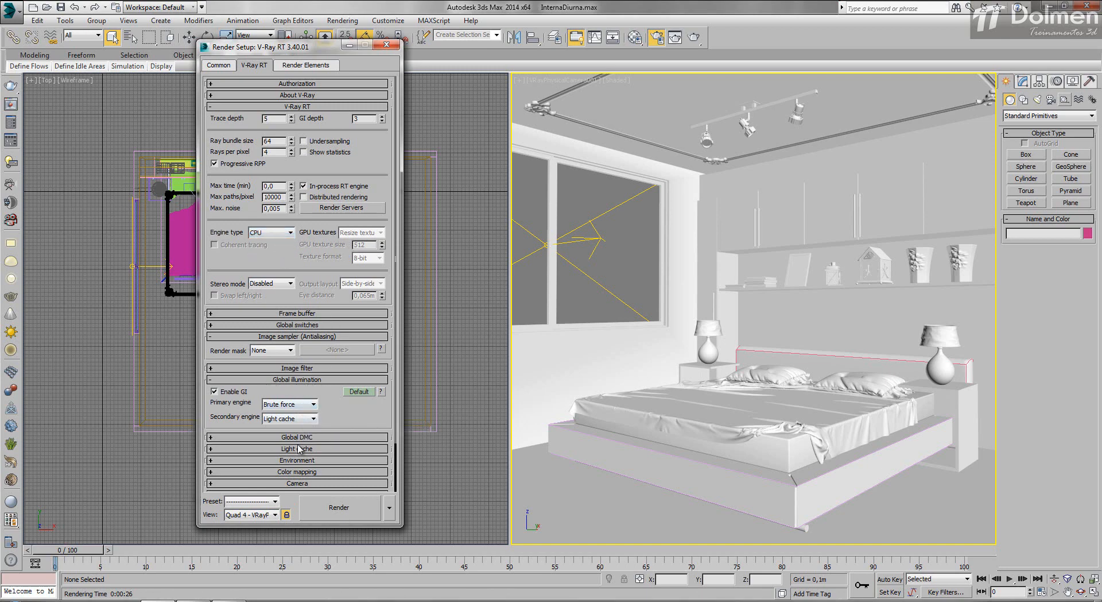
click(296, 406)
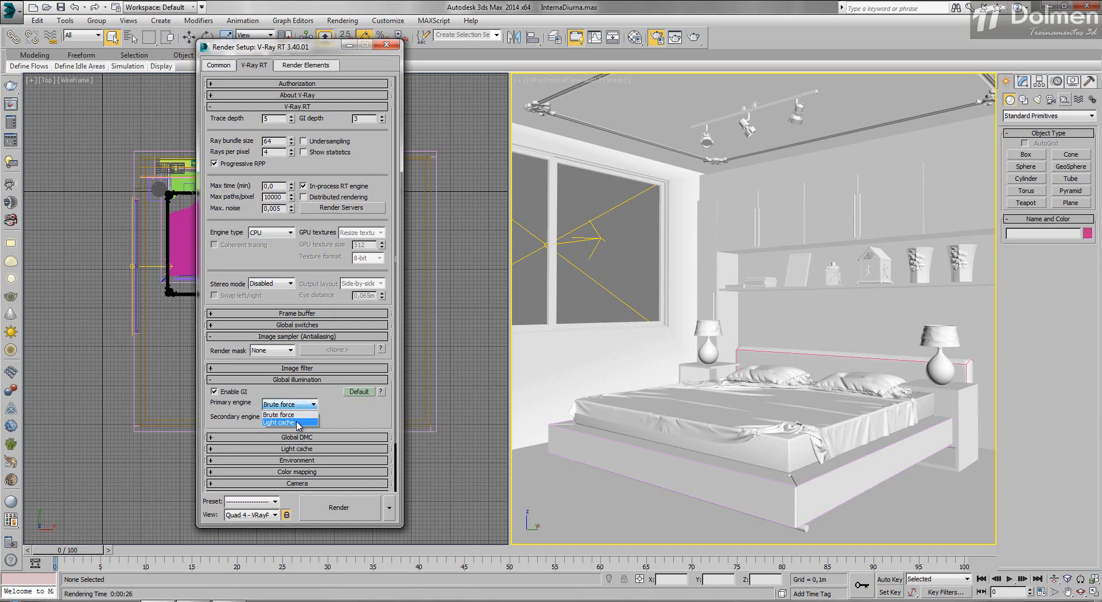
click(329, 405)
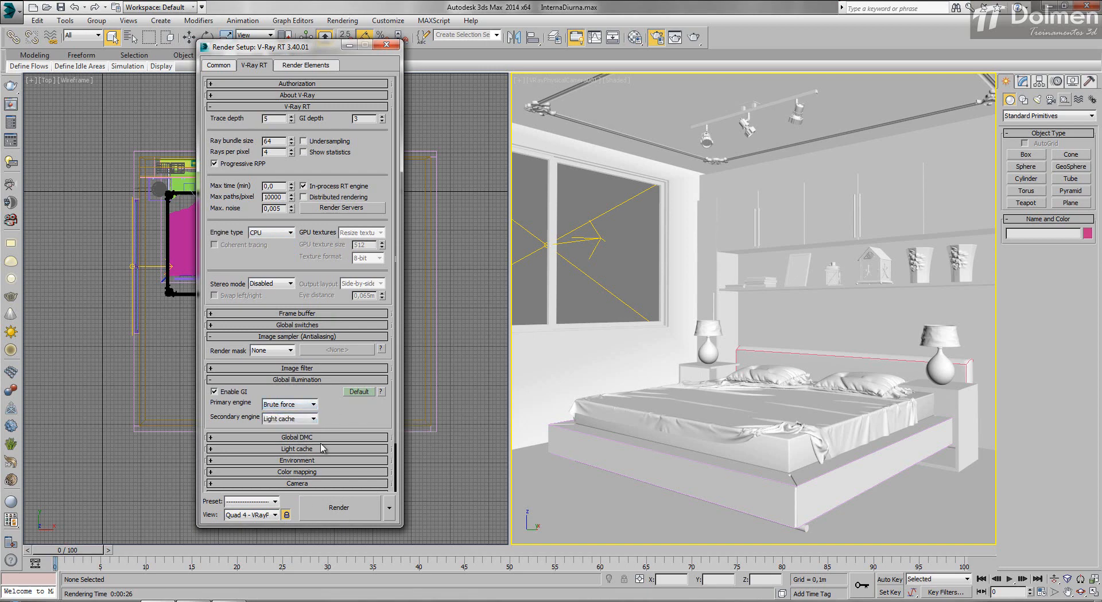
Step: Test-render the bedroom with V-Ray RT on the CPU engine, stop the render and dismiss the V-Ray messages
click(331, 508)
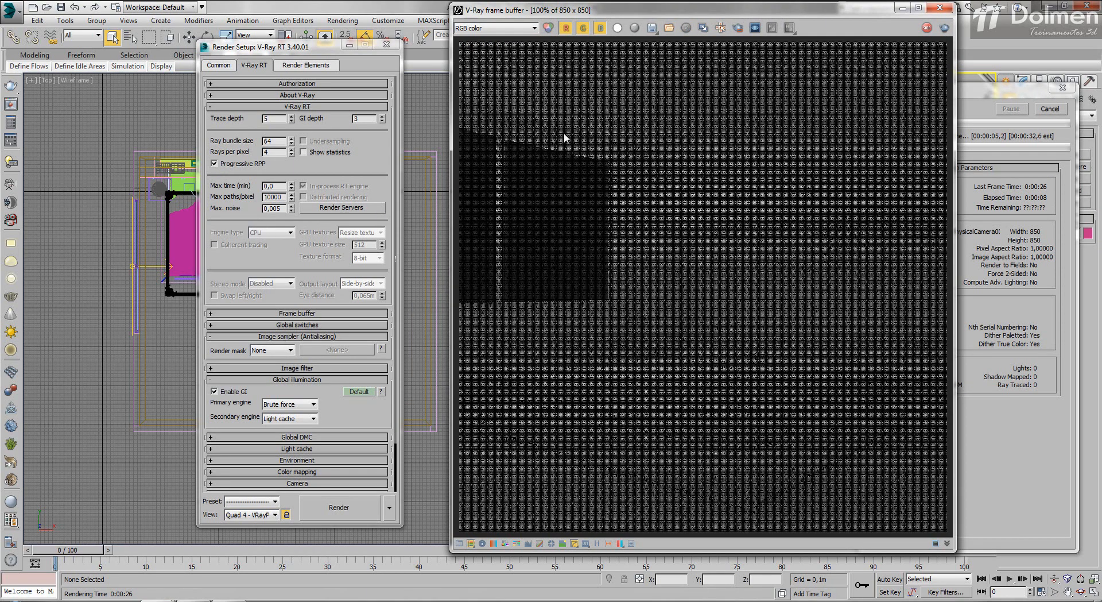
drag(871, 18, 735, 16)
drag(764, 13, 757, 15)
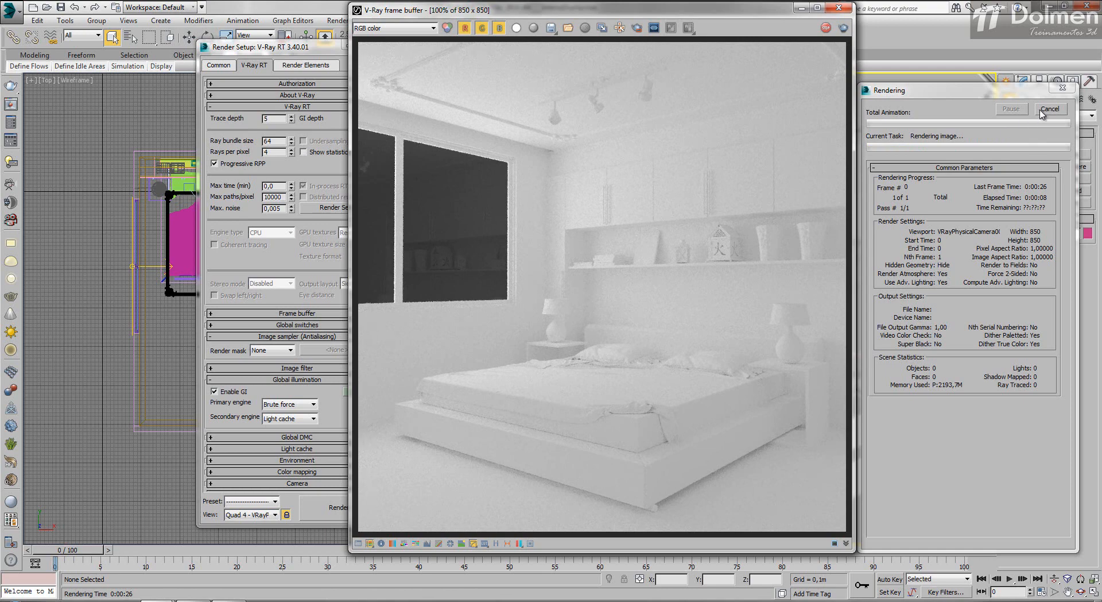
click(1042, 115)
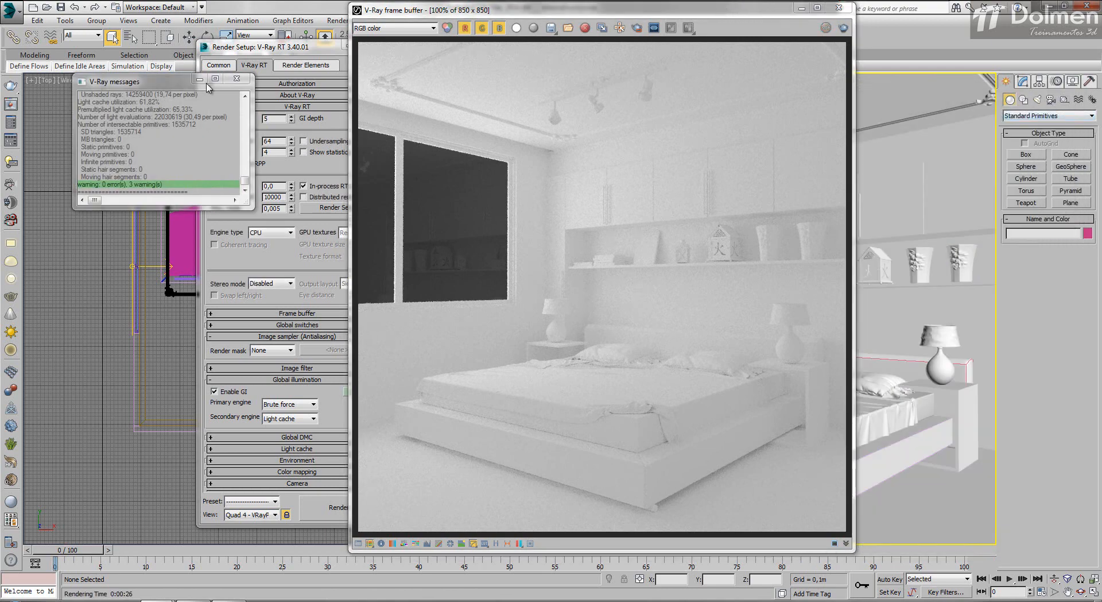
click(236, 79)
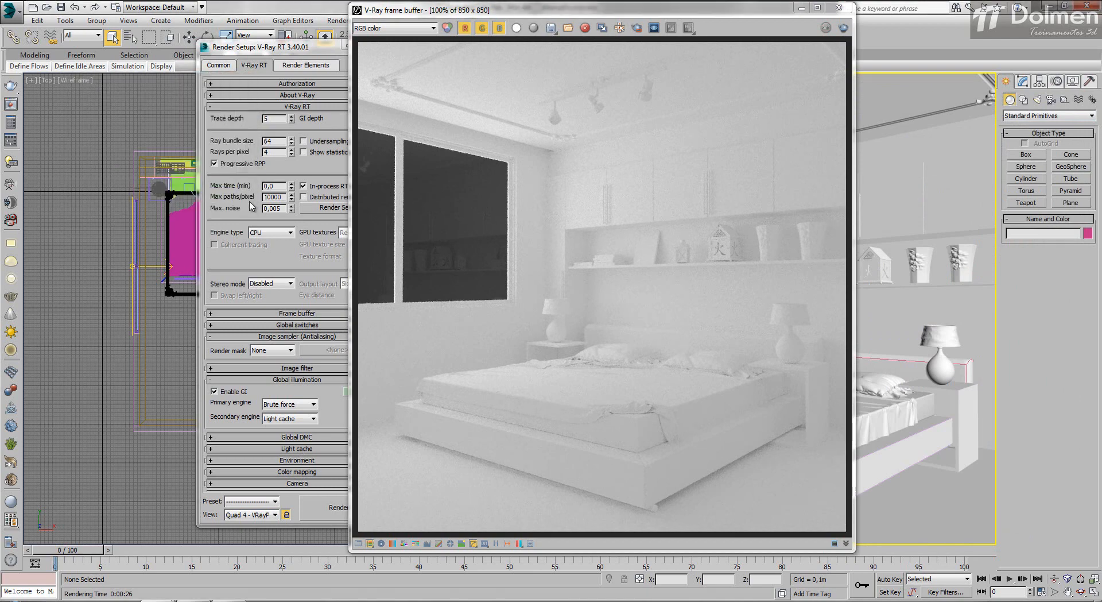
Step: Test-render the bedroom with V-Ray RT on the CUDA engine, stop the render and close the frame buffer and V-Ray messages
click(284, 236)
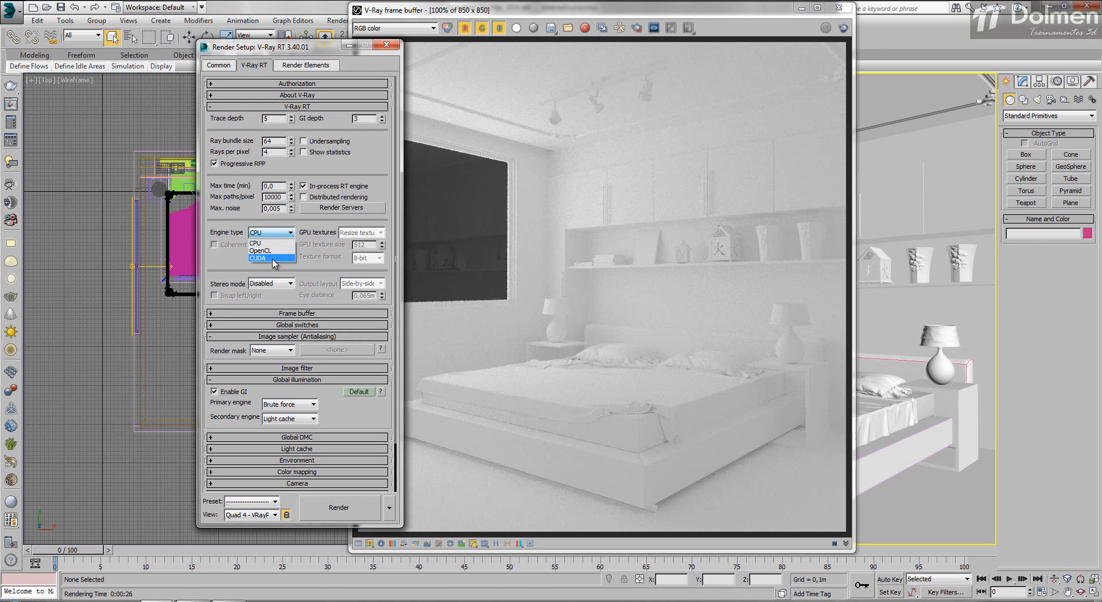
click(273, 259)
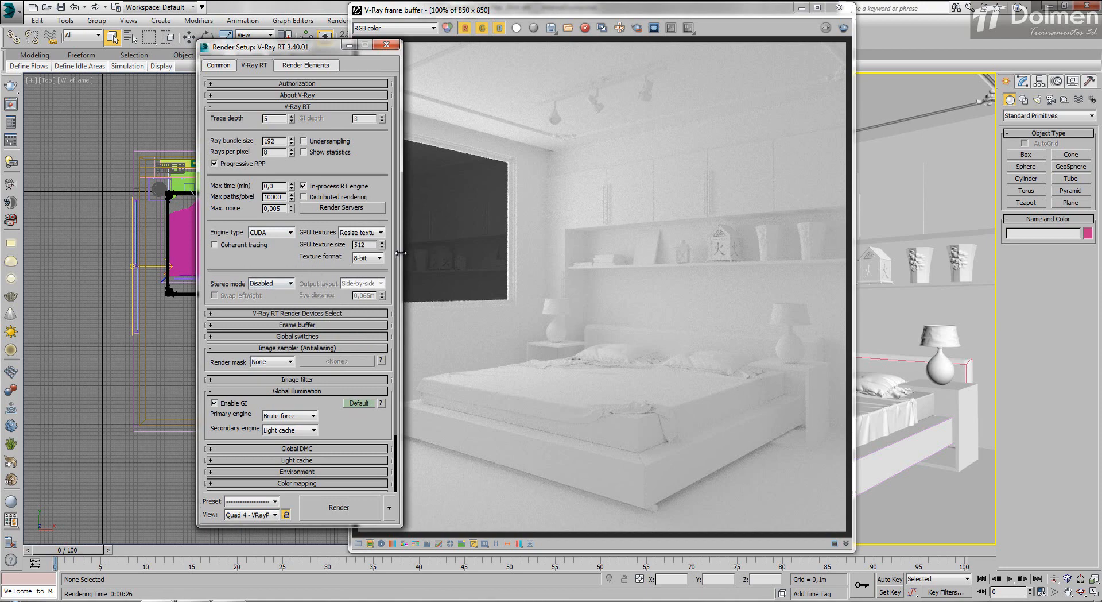
click(330, 512)
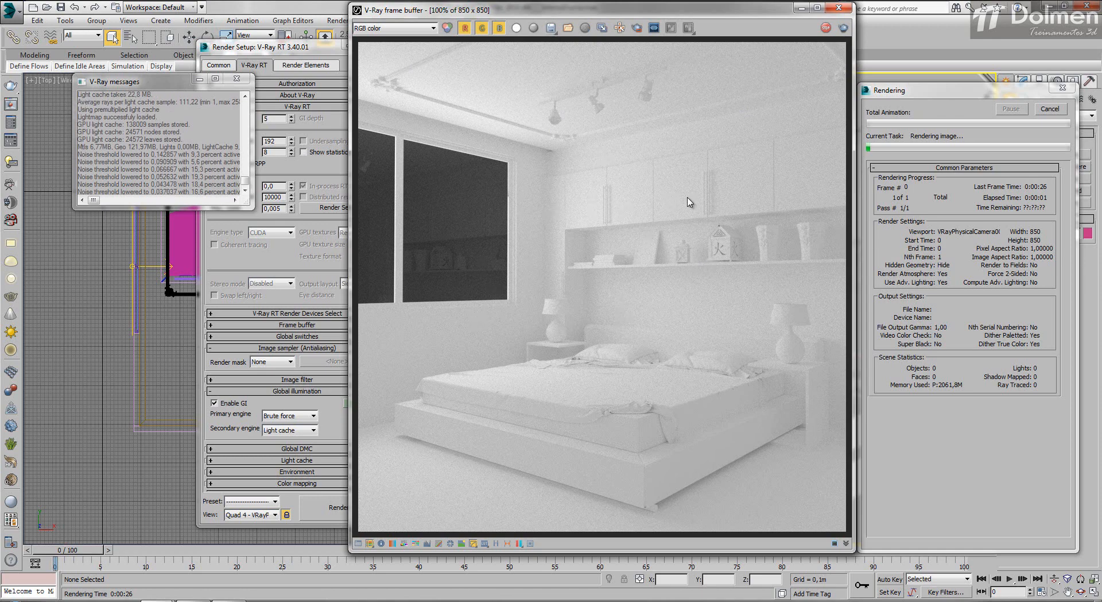
click(1054, 109)
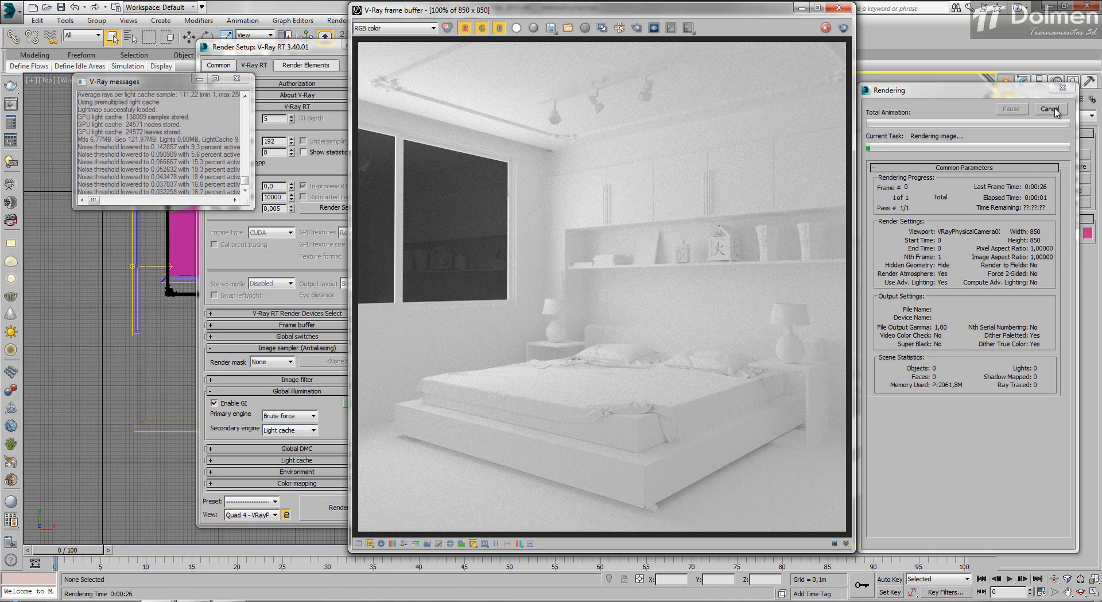
click(840, 9)
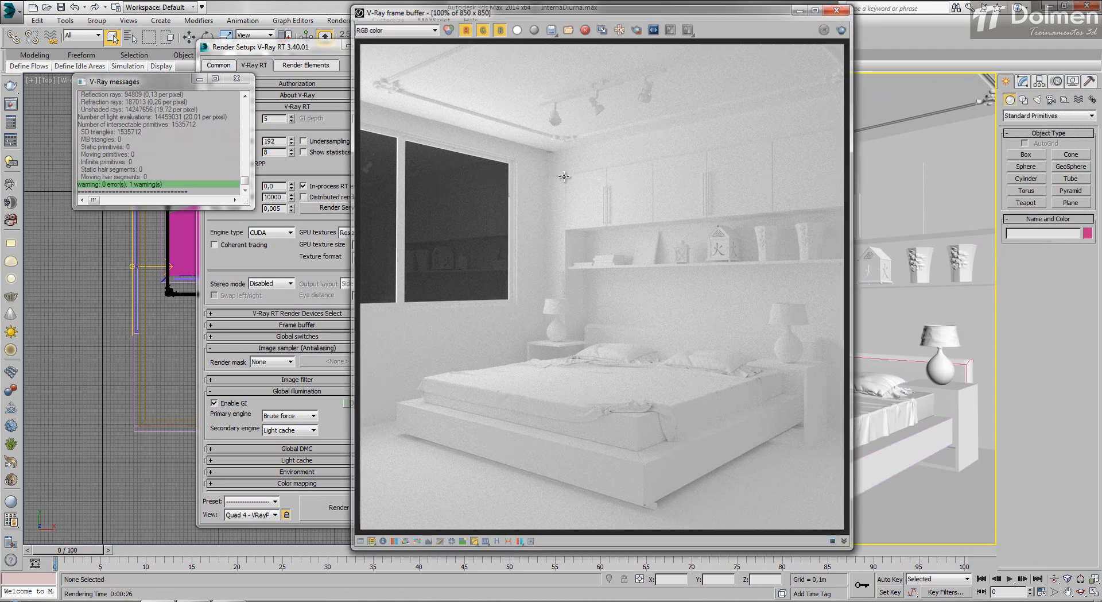
click(236, 78)
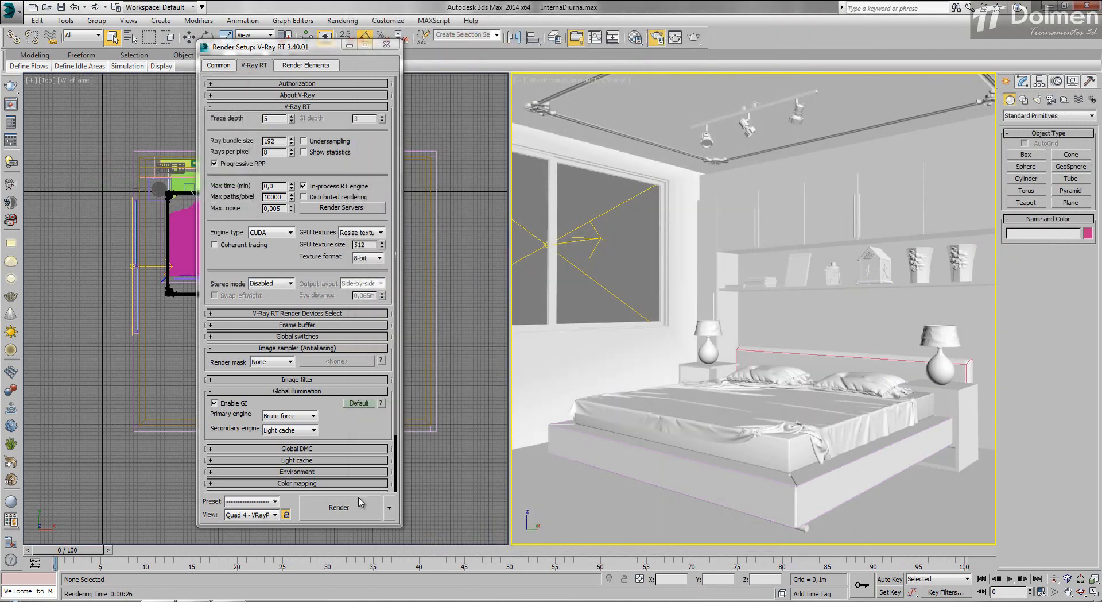
Step: Switch rendering to Active Shade Mode with the CUDA engine, start ActiveShade and clear the settings and message windows off the viewport
click(390, 509)
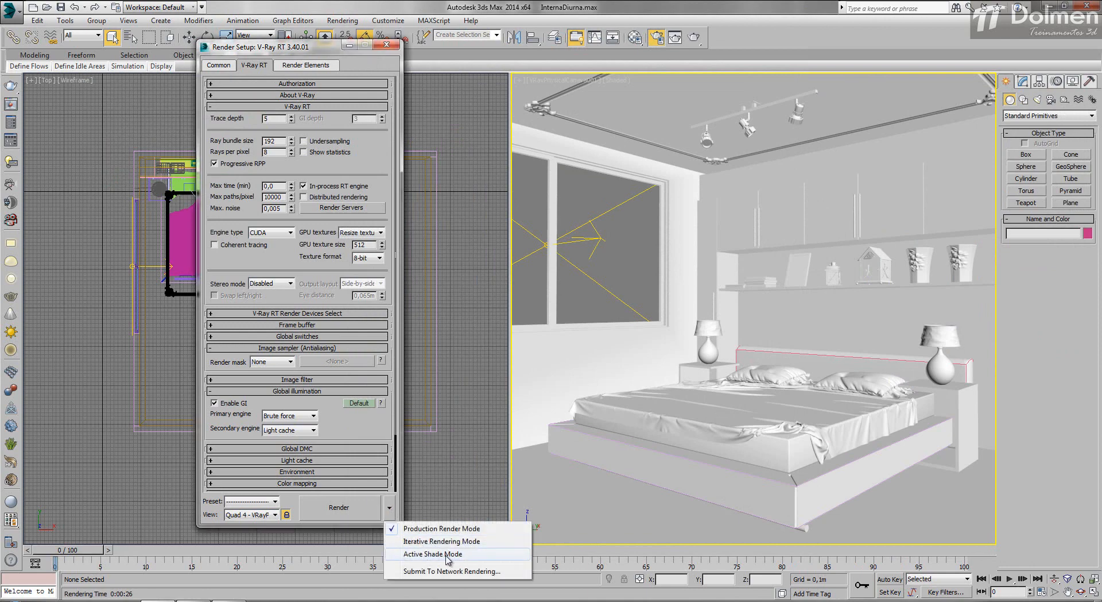
click(481, 560)
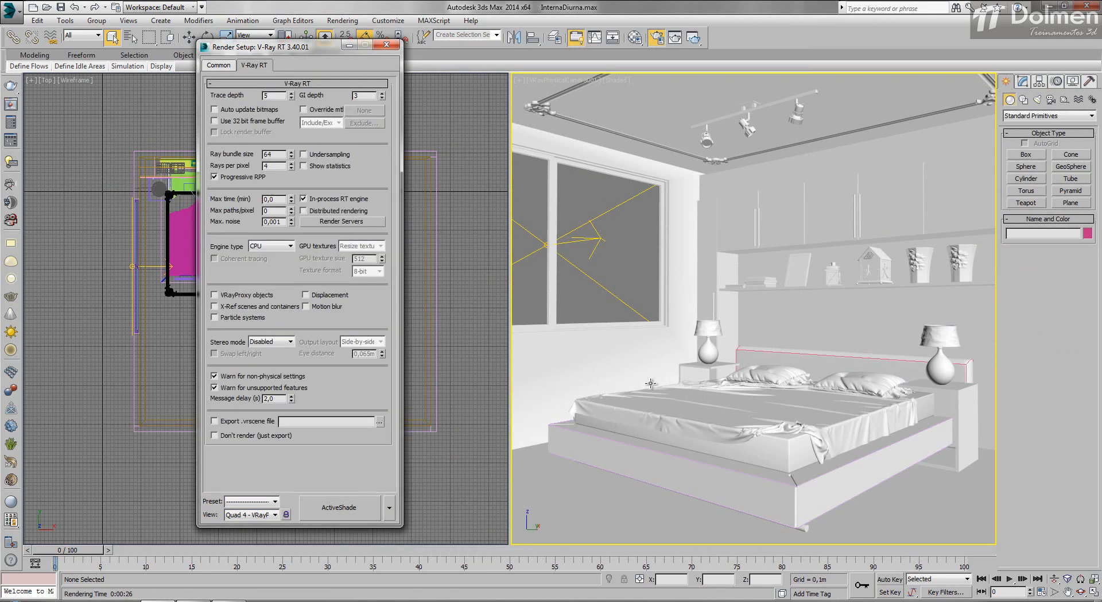
click(291, 245)
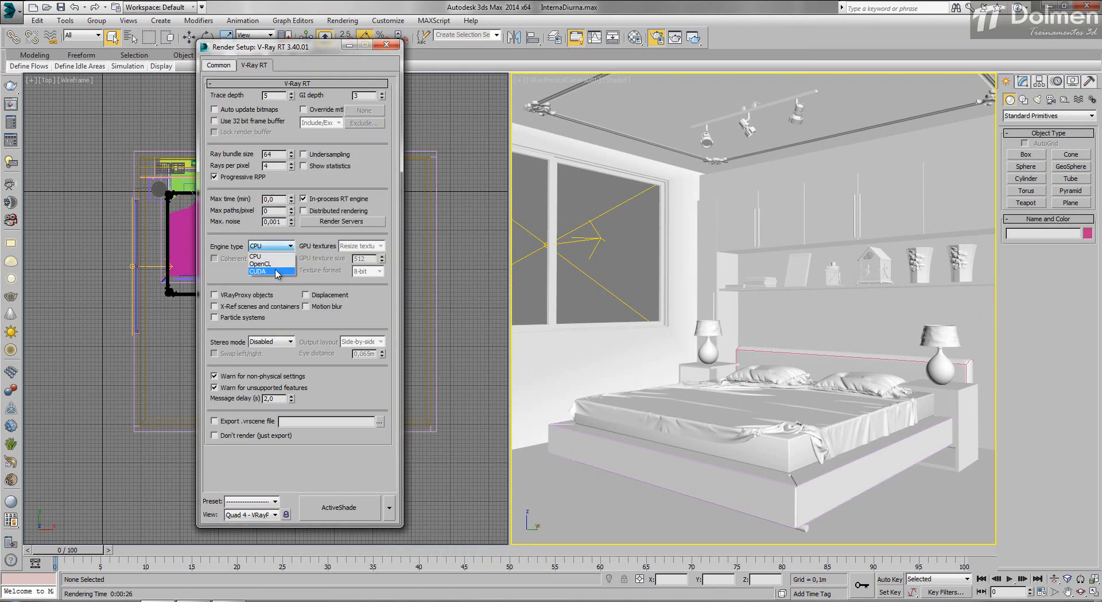
click(276, 270)
click(351, 509)
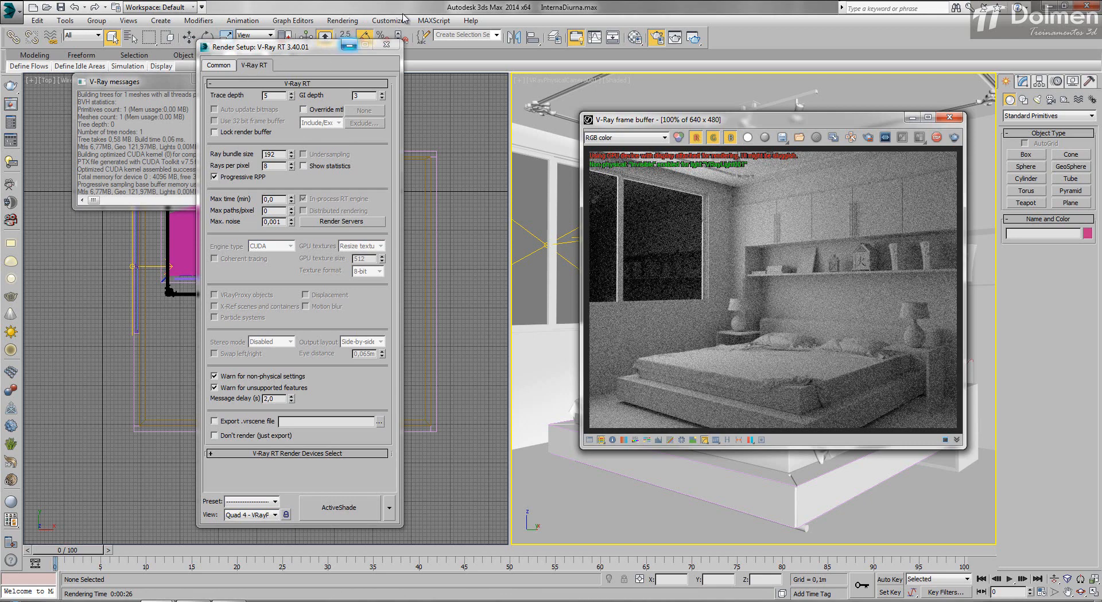
click(199, 80)
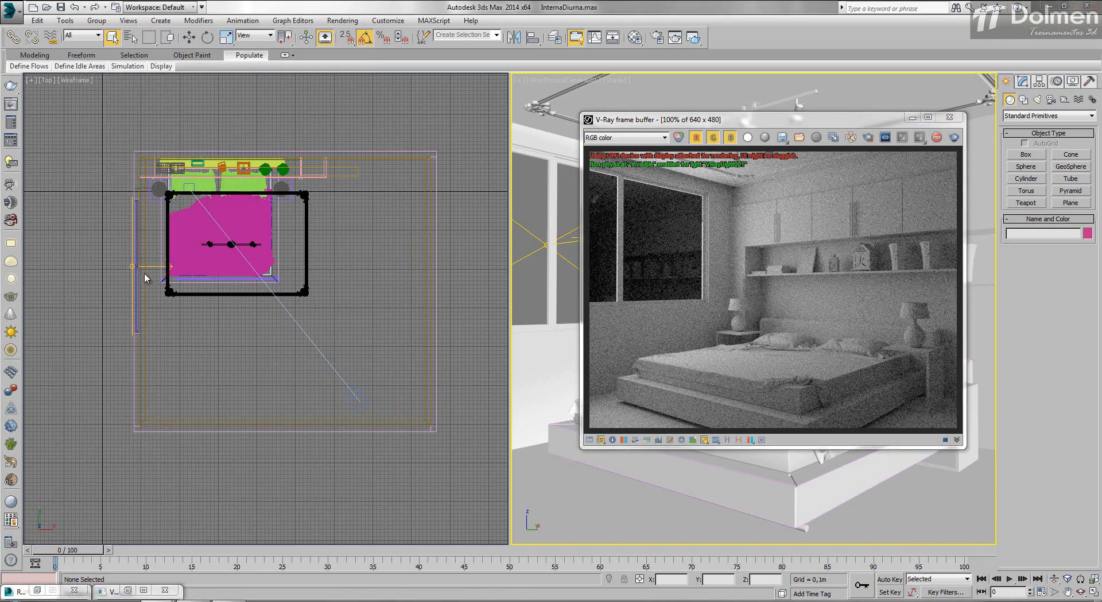
Step: Move the physical camera along X to about 5.1 m in the Top view and undo the move
click(377, 398)
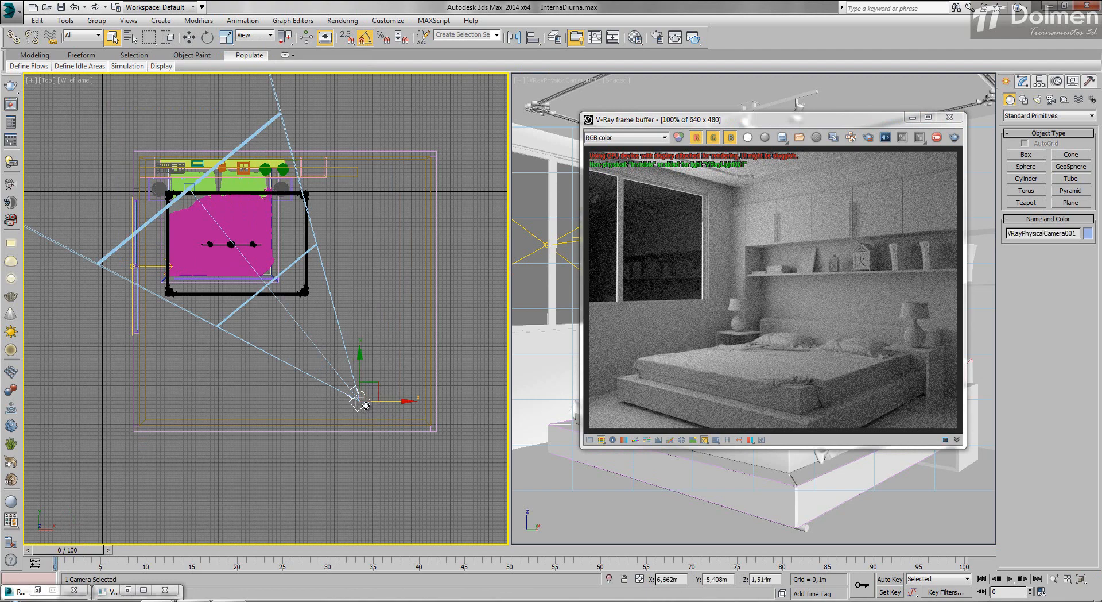
key(w)
drag(366, 405, 329, 408)
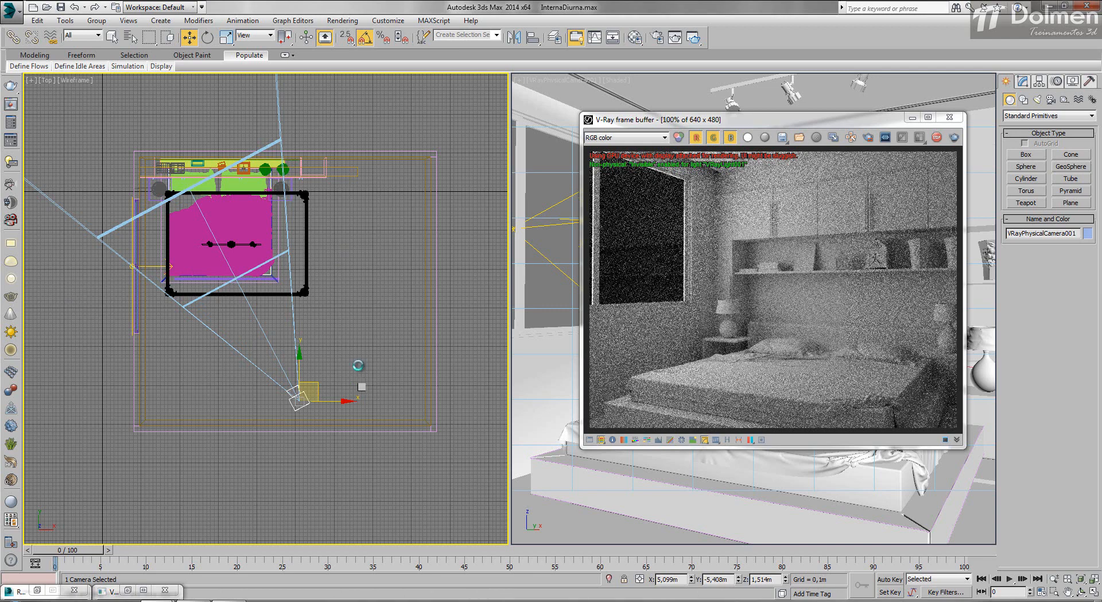
right_click(359, 367)
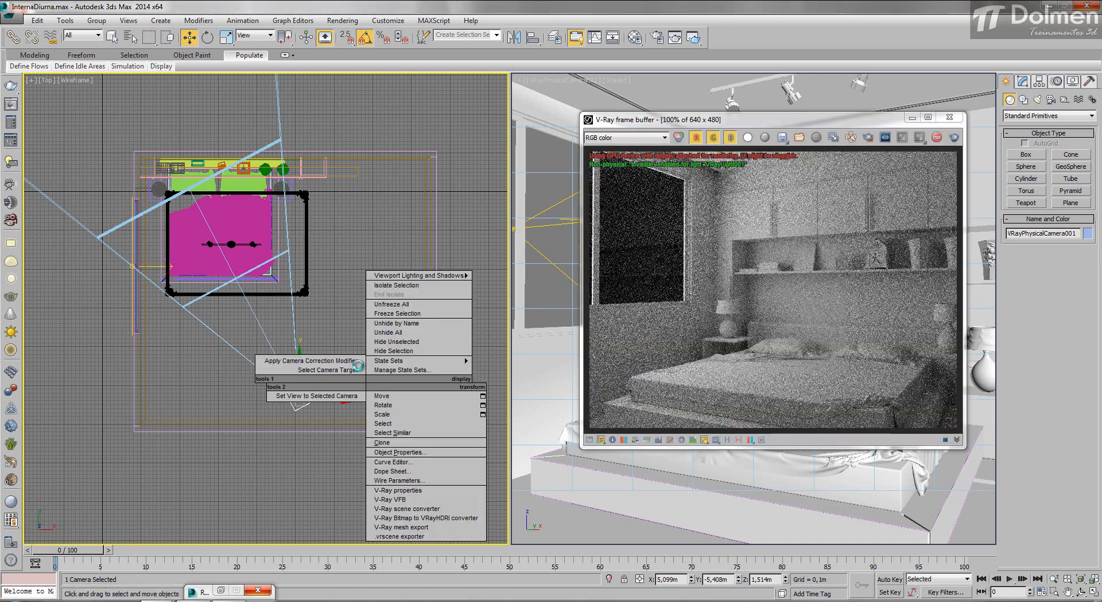
click(358, 365)
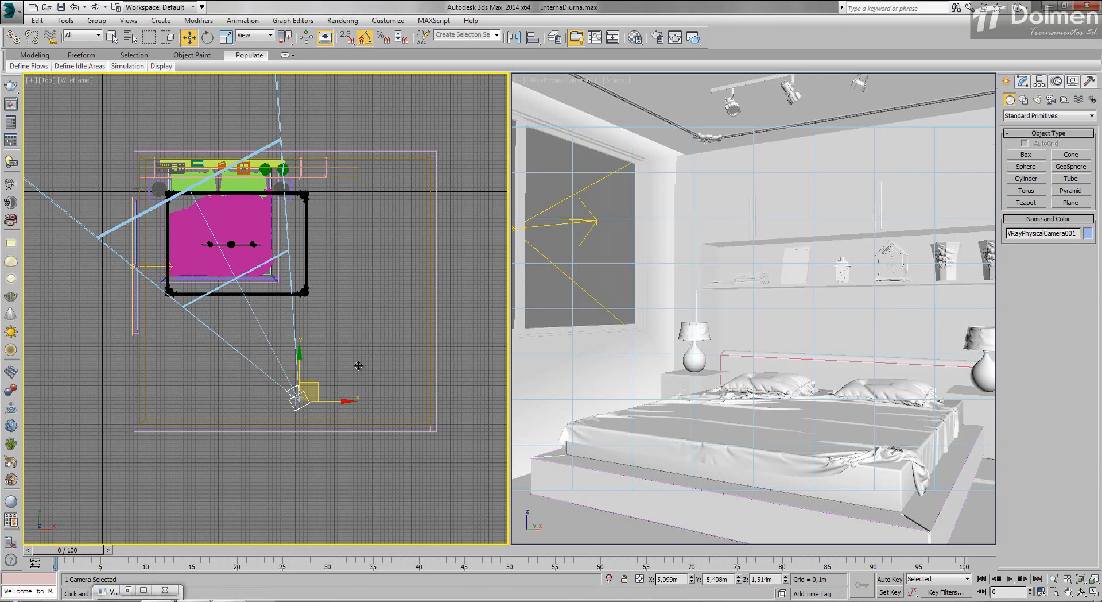
key(ctrl+z)
key(ctrl+z)
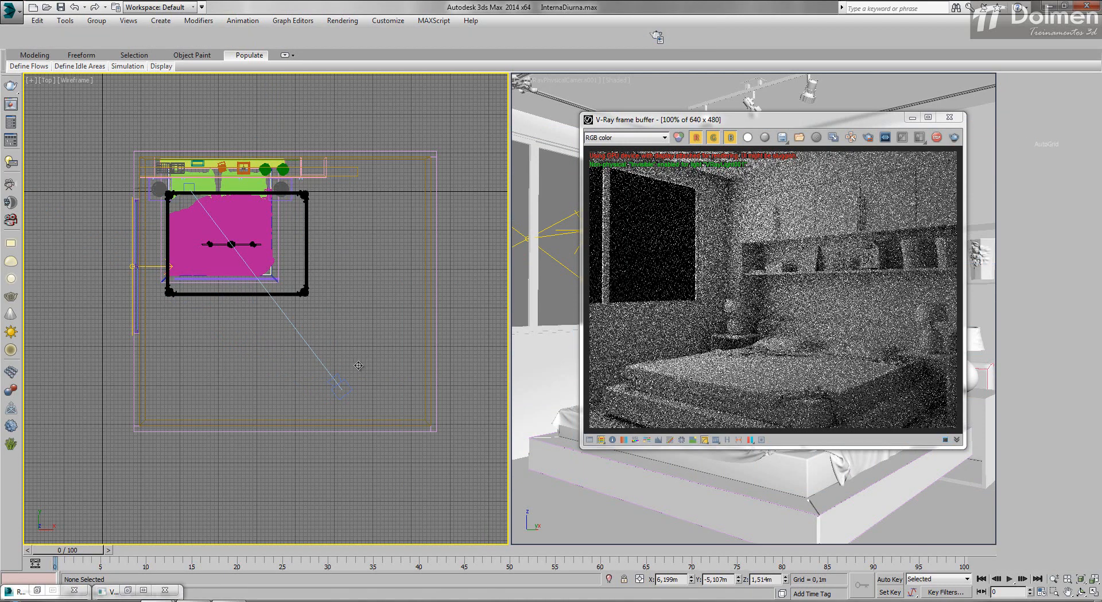
Step: Move the physical camera in the Top view to about X 6.76 m, Y -5.49 m
click(358, 365)
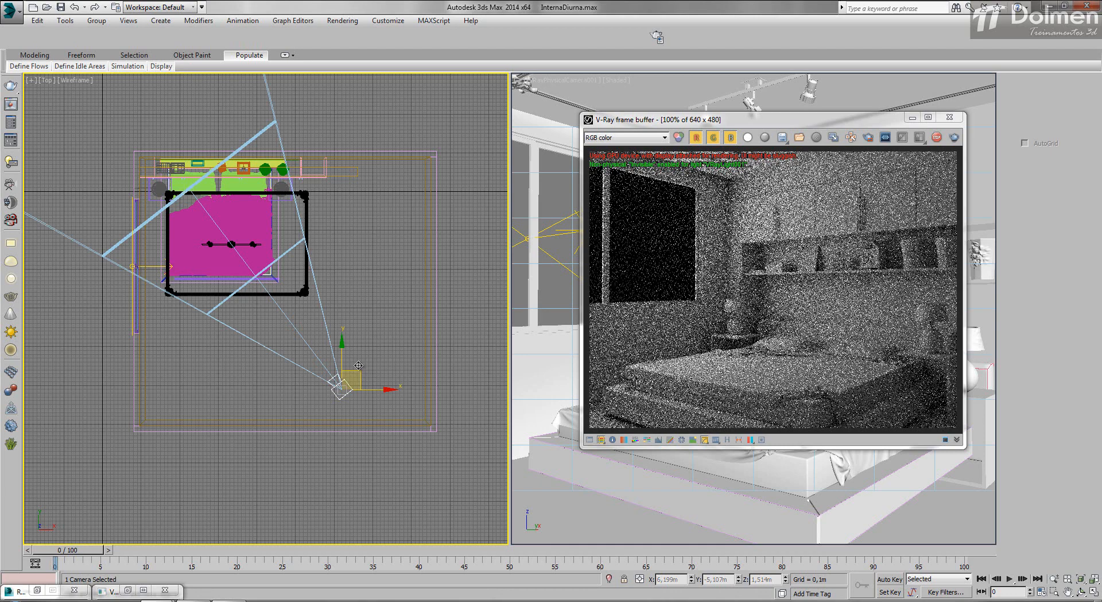
drag(359, 365, 380, 382)
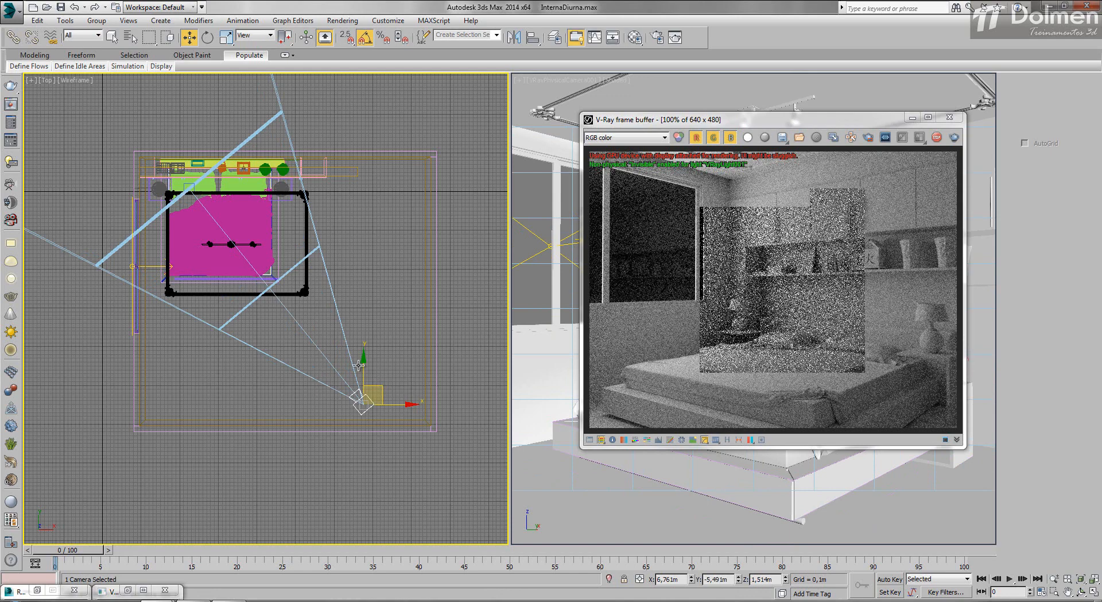
key(ctrl+z)
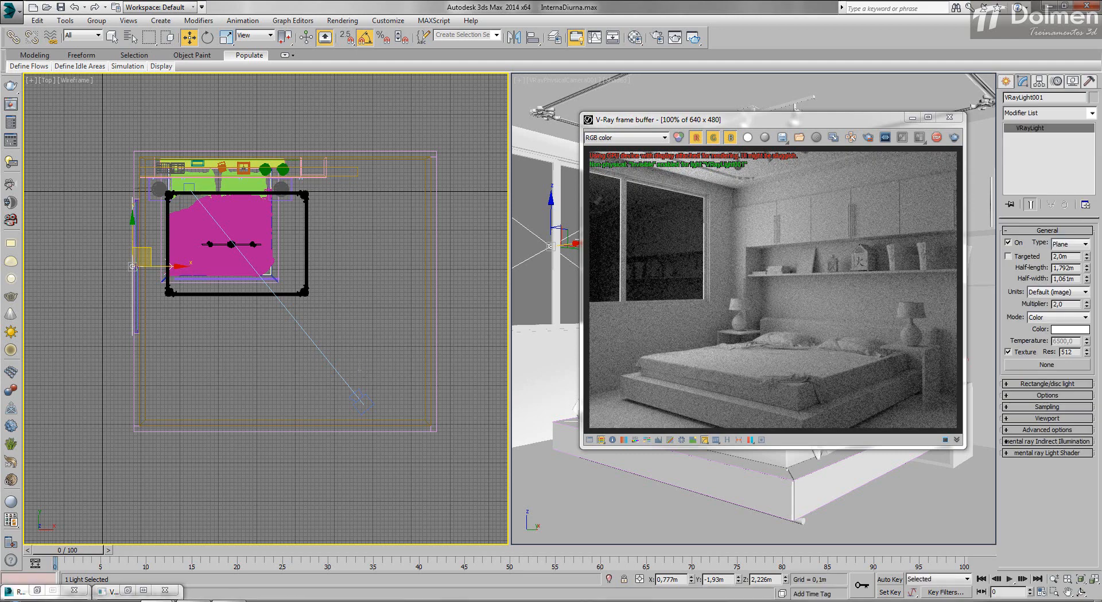
Step: Set the window plane light's multiplier to 3.0
double_click(1059, 304)
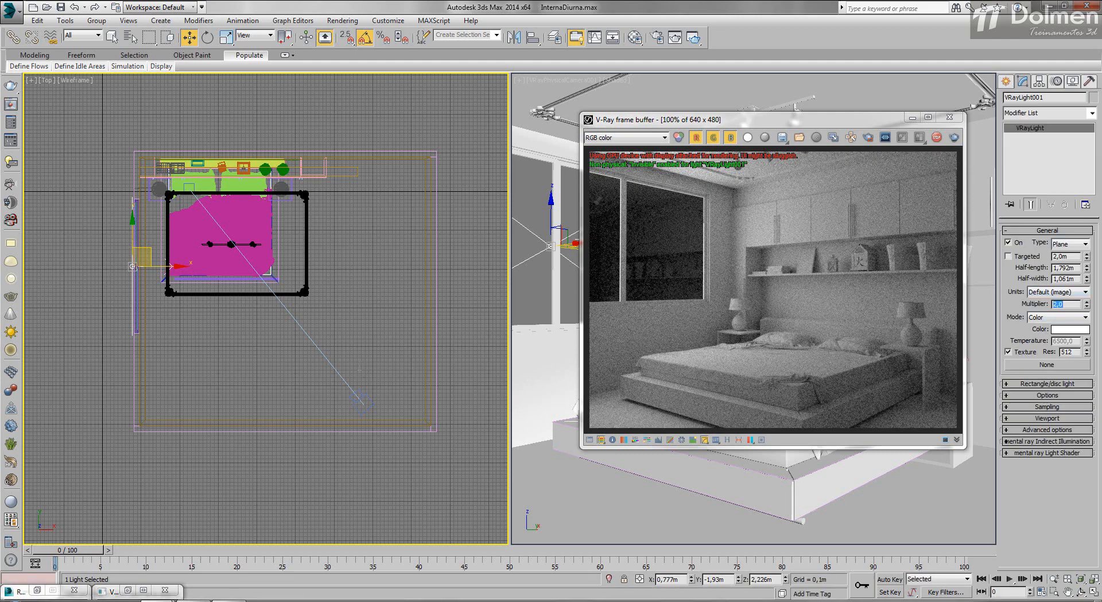
text(3)
key(Return)
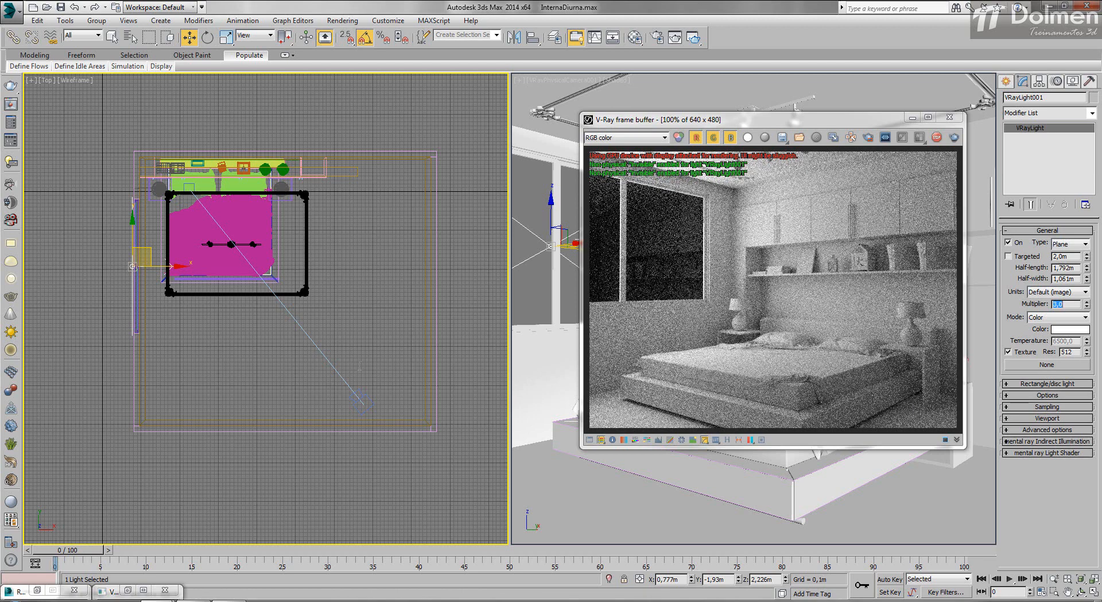
Step: Dismiss the Windows color scheme prompt and set the window plane light's multiplier to 5.0
click(1058, 303)
double_click(1059, 304)
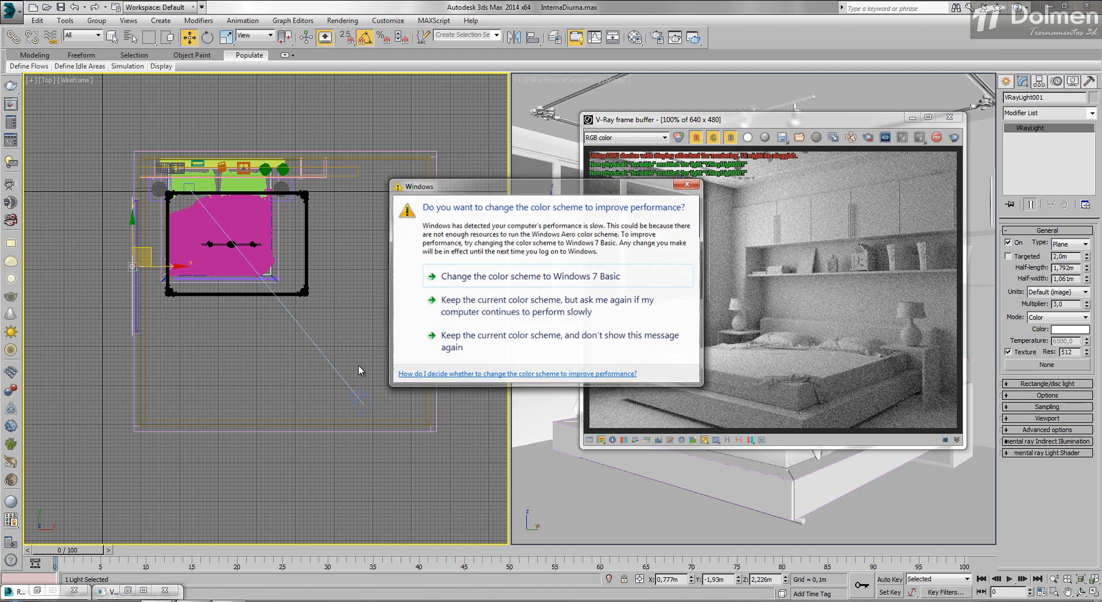
key(Escape)
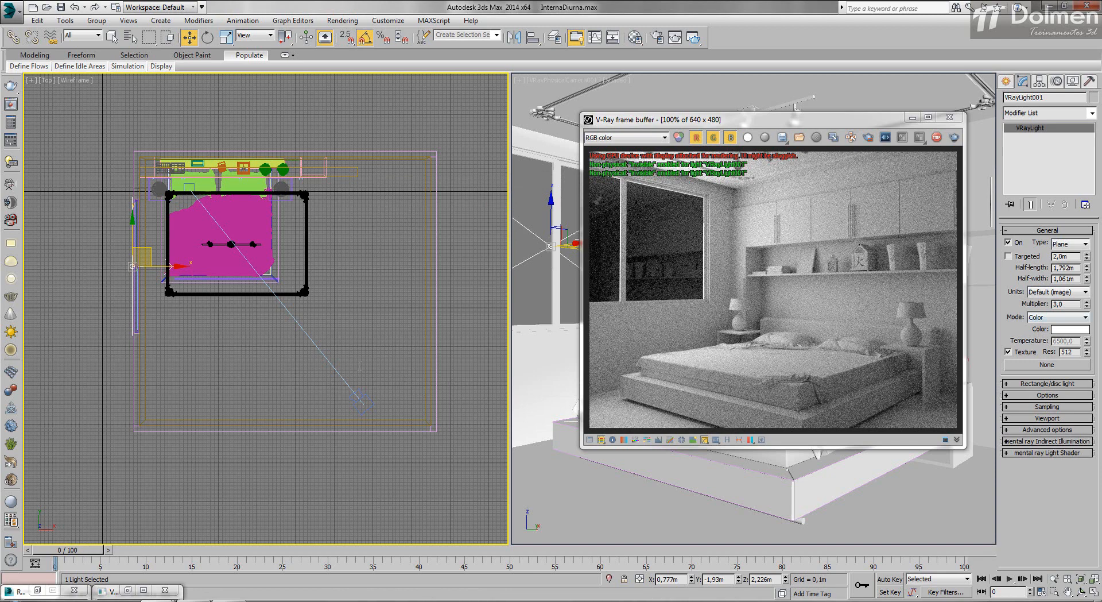
double_click(1058, 303)
text(5)
key(Return)
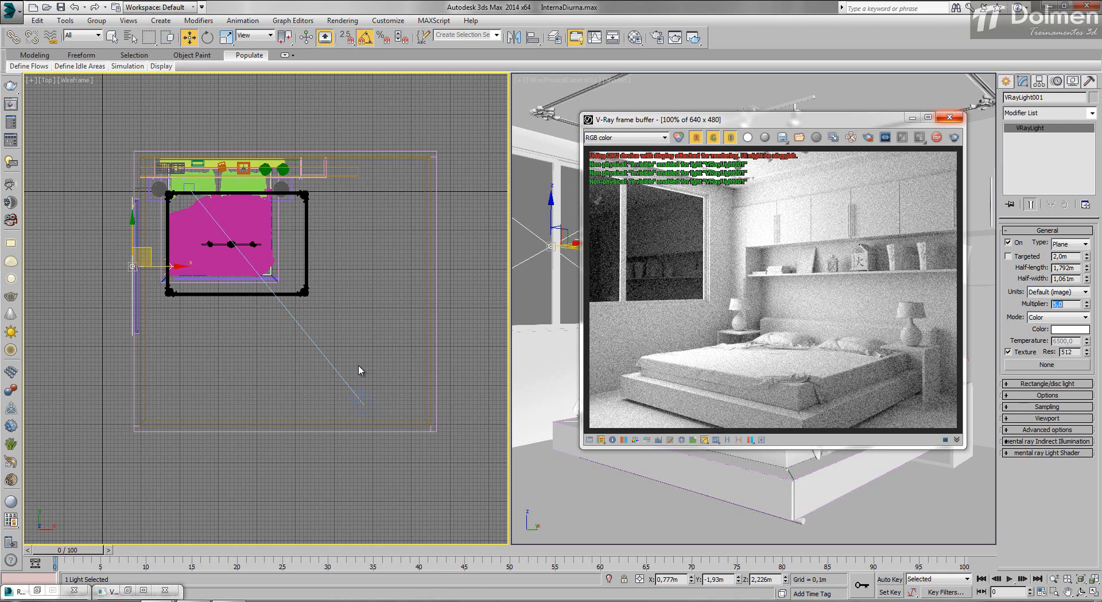
Step: Close the ActiveShade frame buffer, return the render setup to Production Render Mode and close it
key(alt+F4)
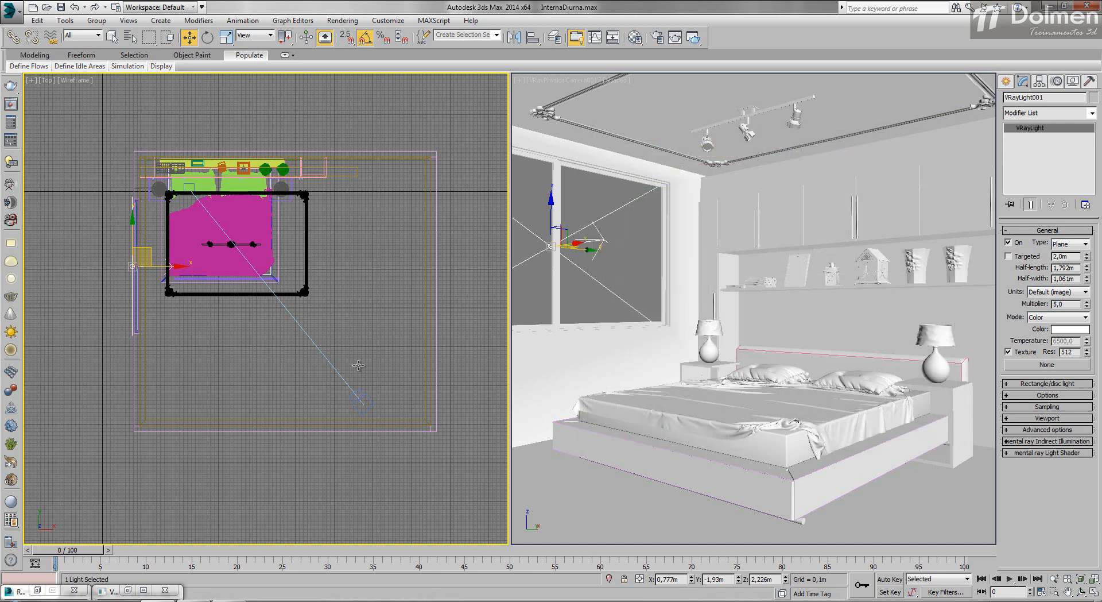
key(F10)
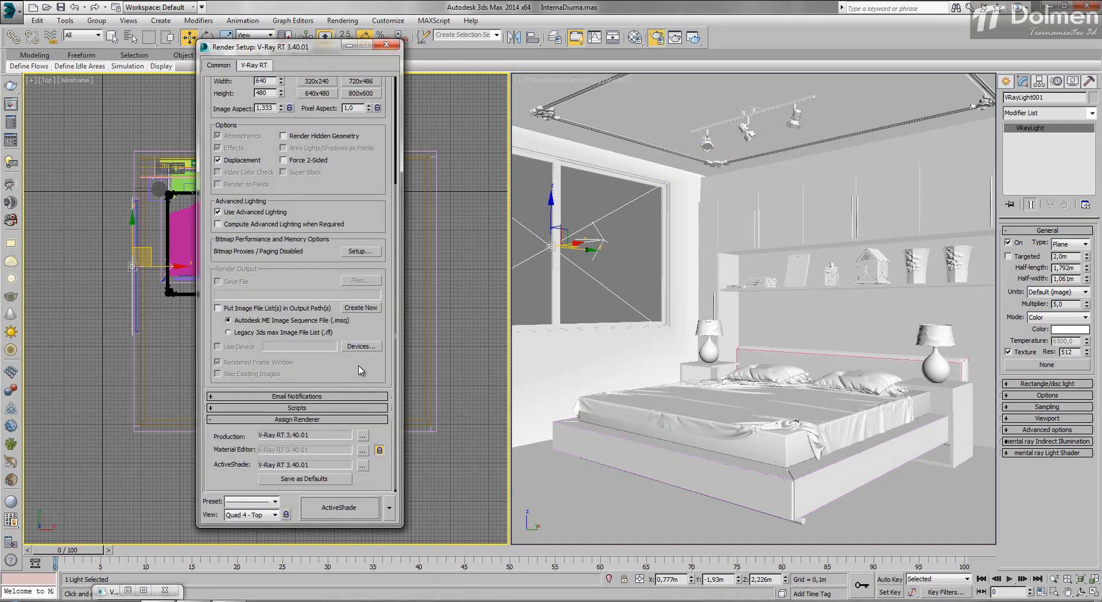
click(389, 507)
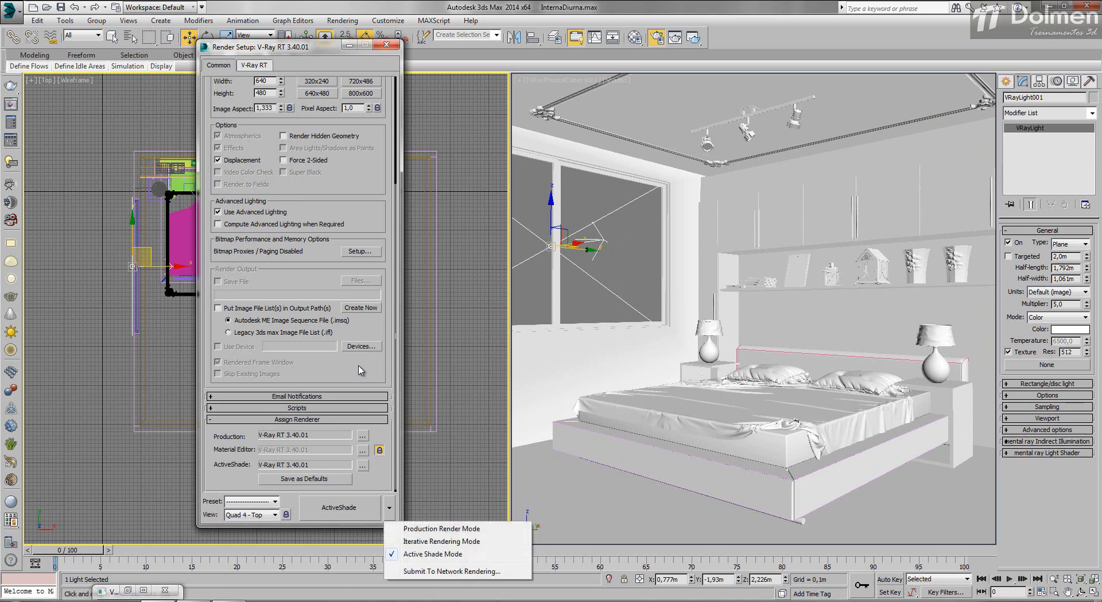
click(441, 528)
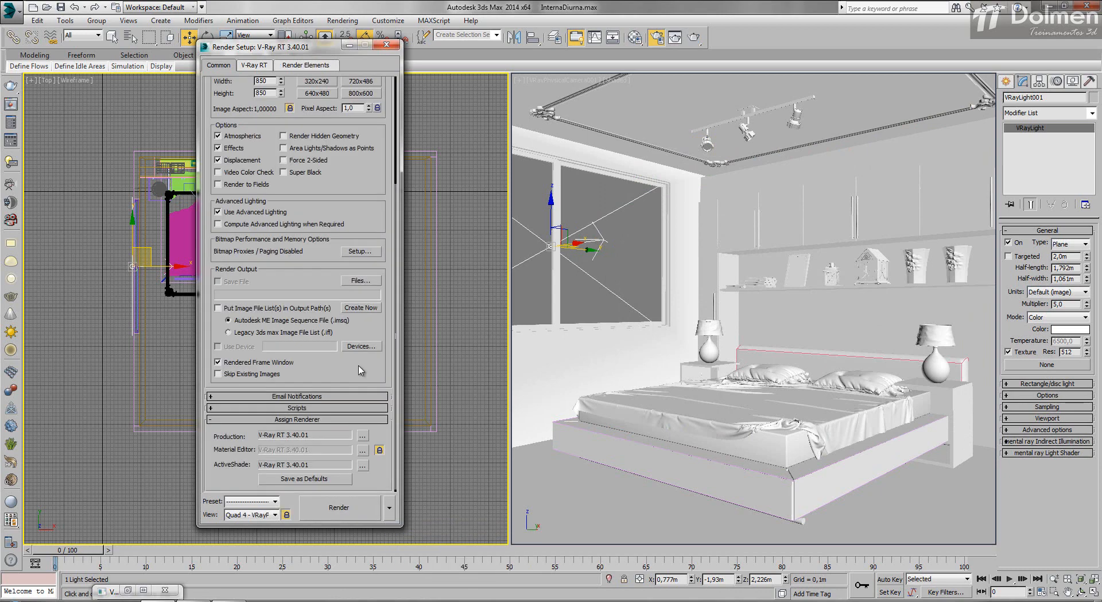
click(219, 65)
click(387, 44)
key(shift+q)
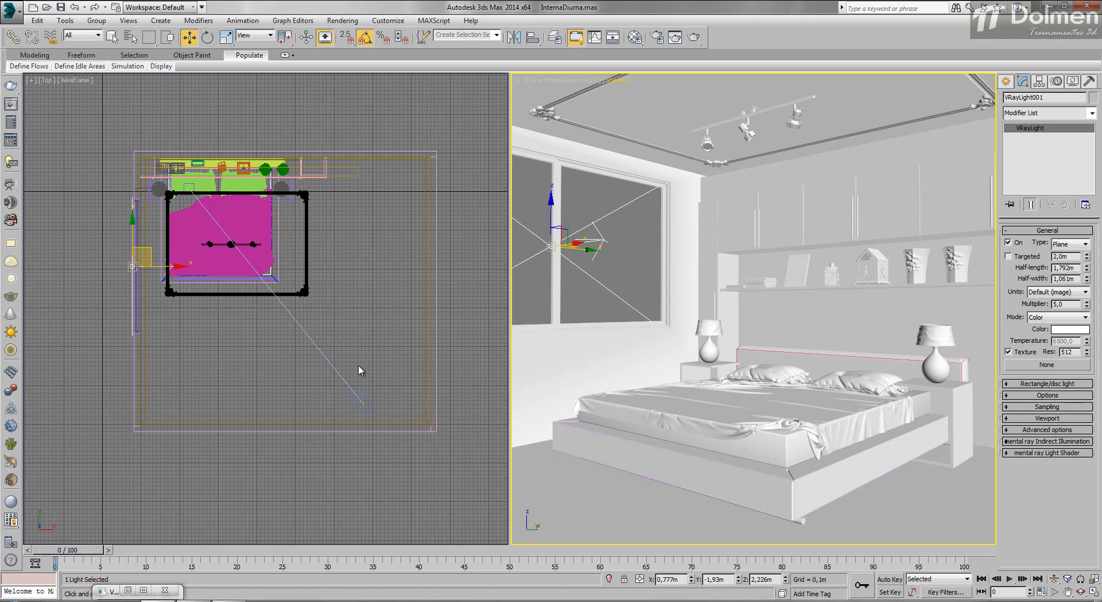
Step: Turn the camera viewport into an extended ActiveShade viewport
click(616, 80)
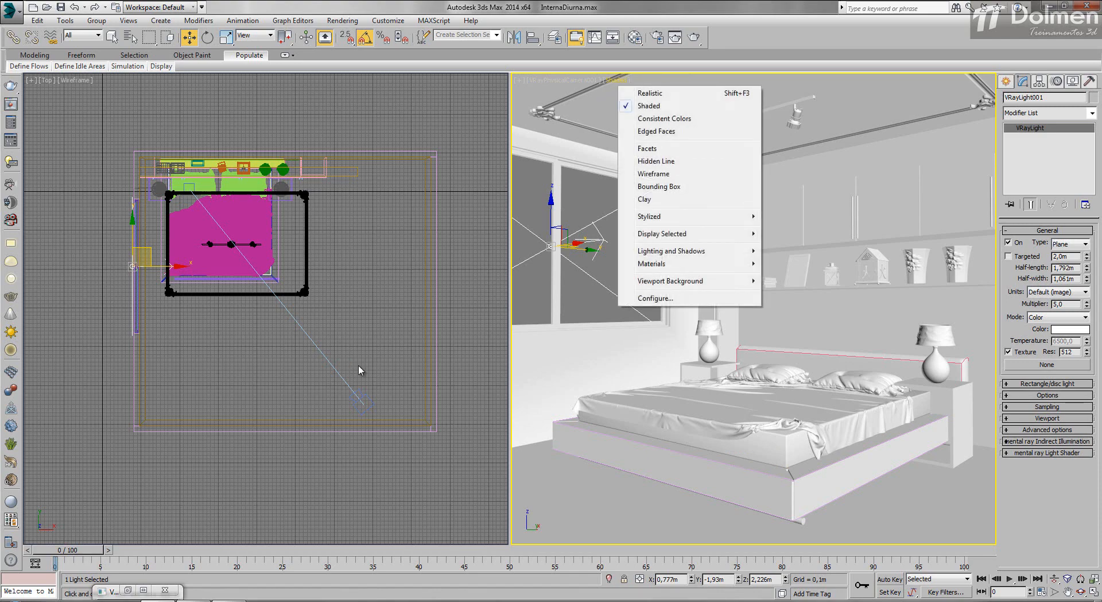
click(563, 80)
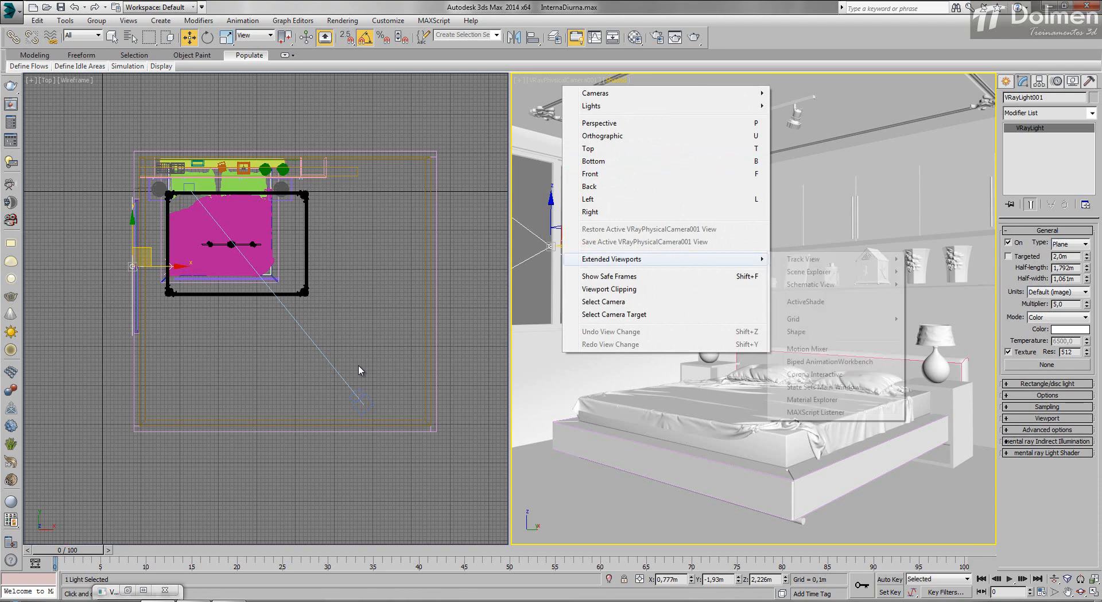
mouse_move(612, 259)
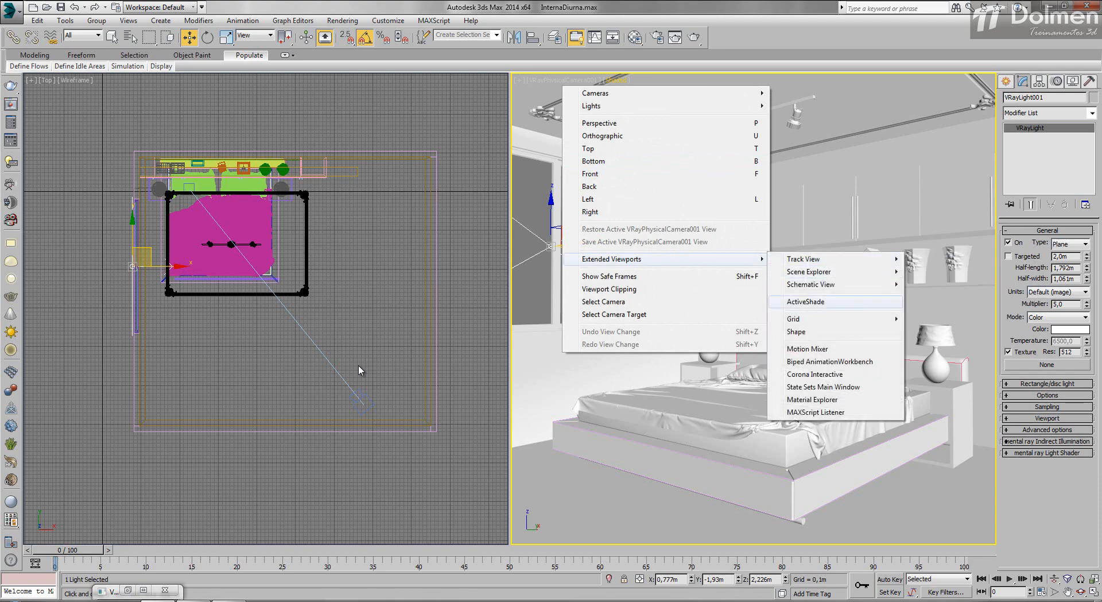
click(806, 301)
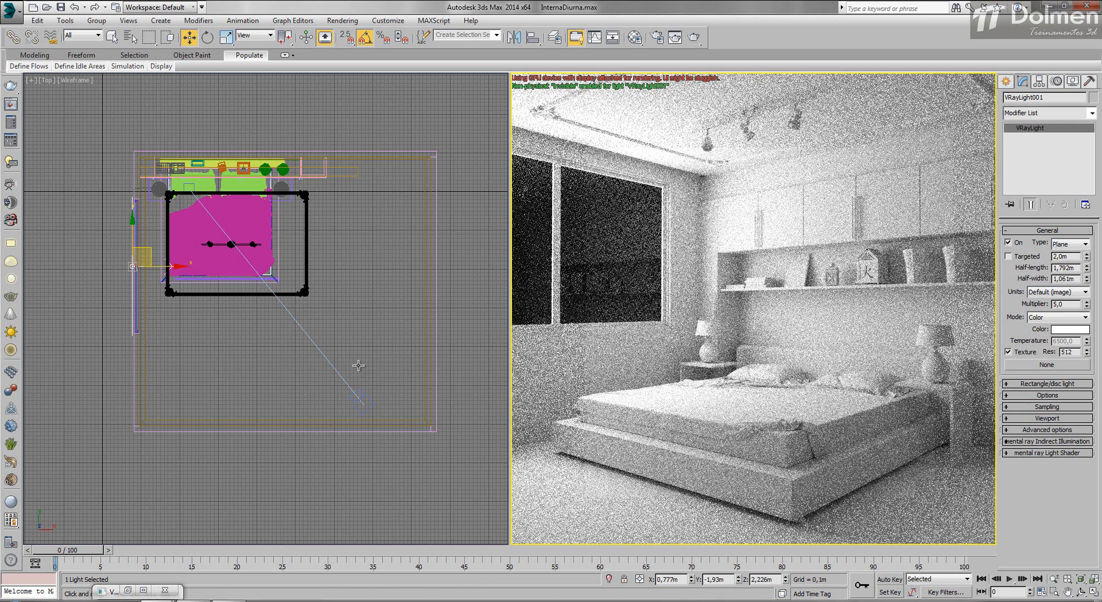
Step: Move the physical camera along X to about 5.26 m in the Top view and select the Armário group
click(359, 366)
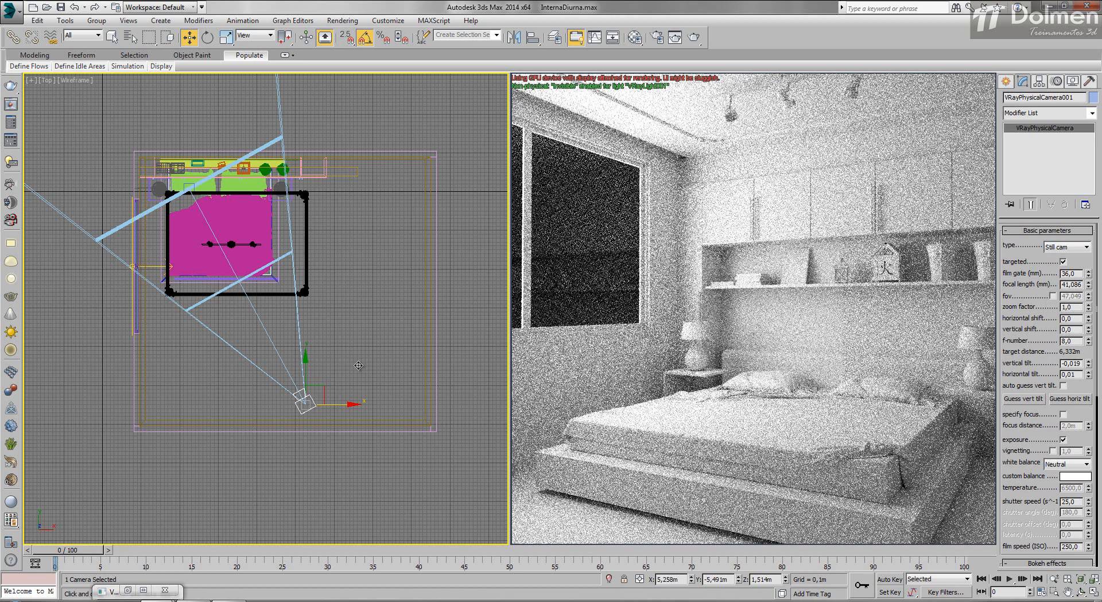
key(ctrl+z)
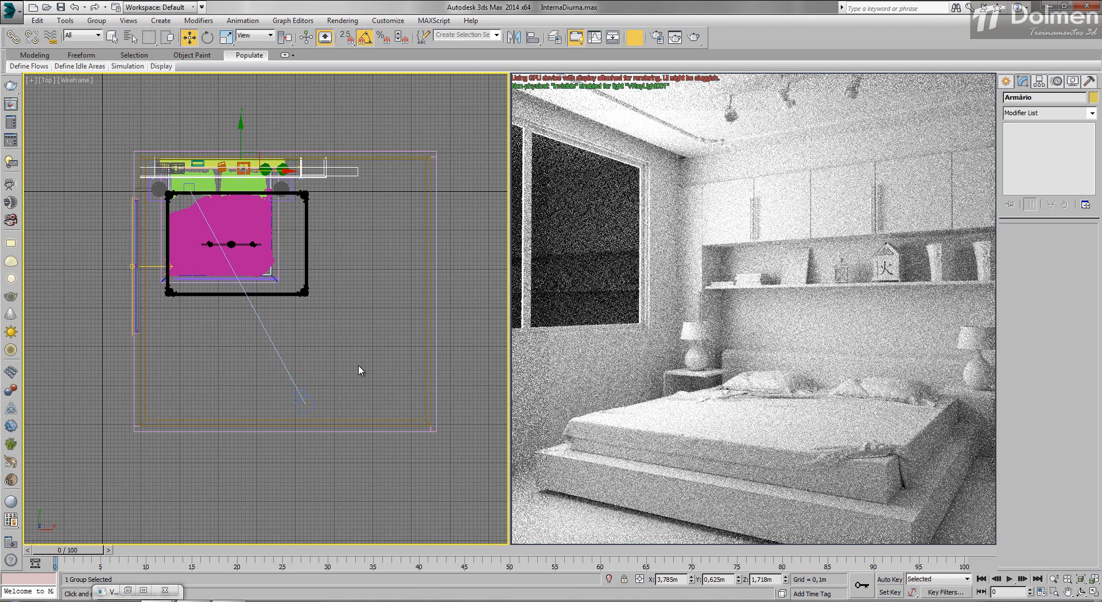
Step: Apply Material #4 to the Armário group, with a near-white reflection of value 247 and a dark greyish-brown diffuse color
key(m)
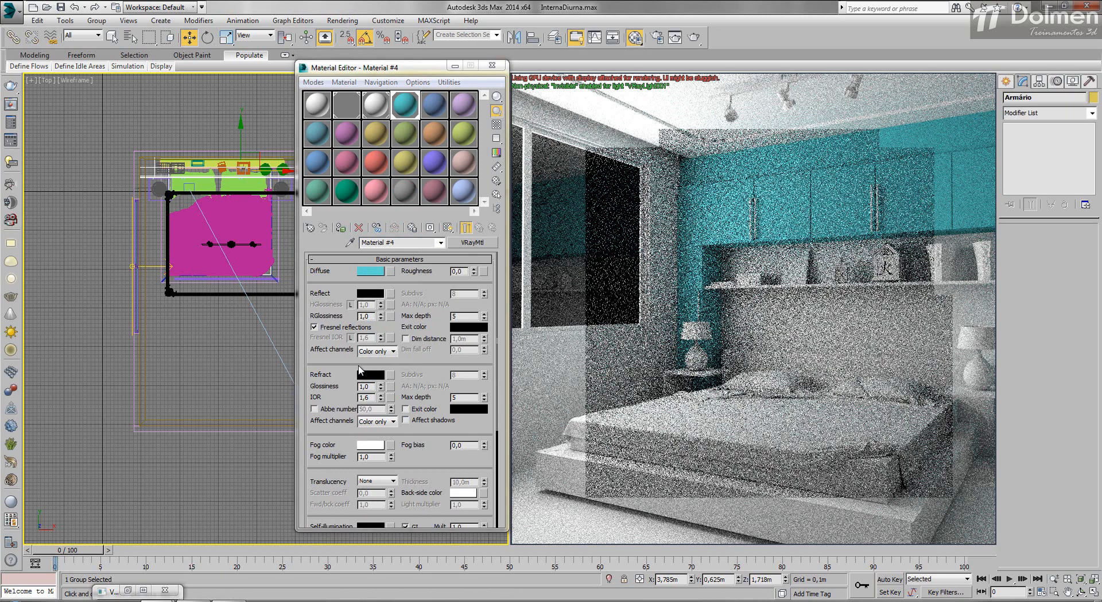
text(247)
key(Return)
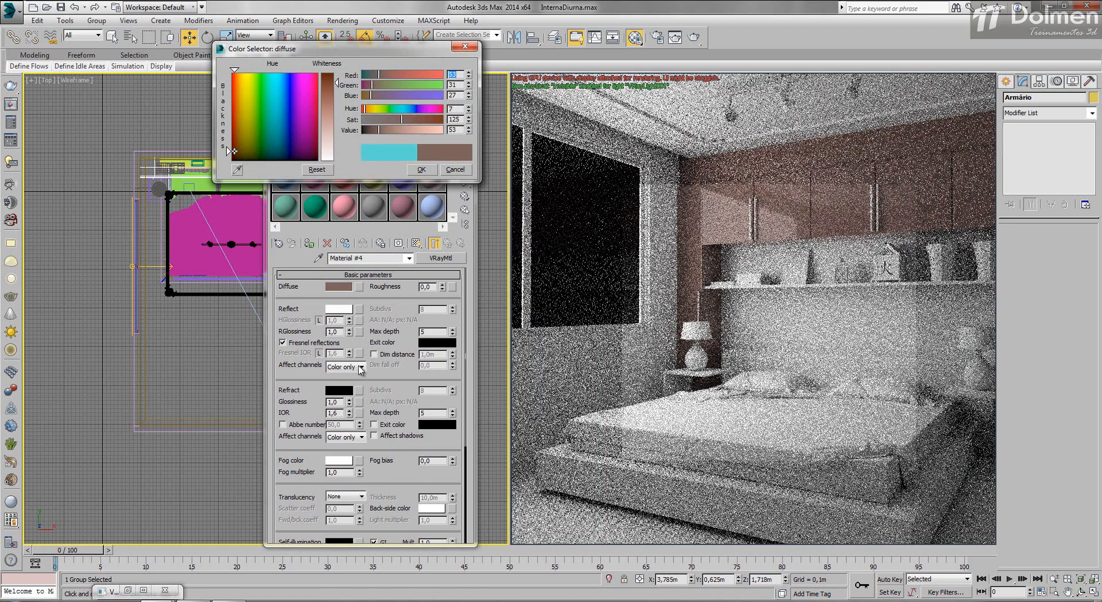
drag(234, 151, 232, 158)
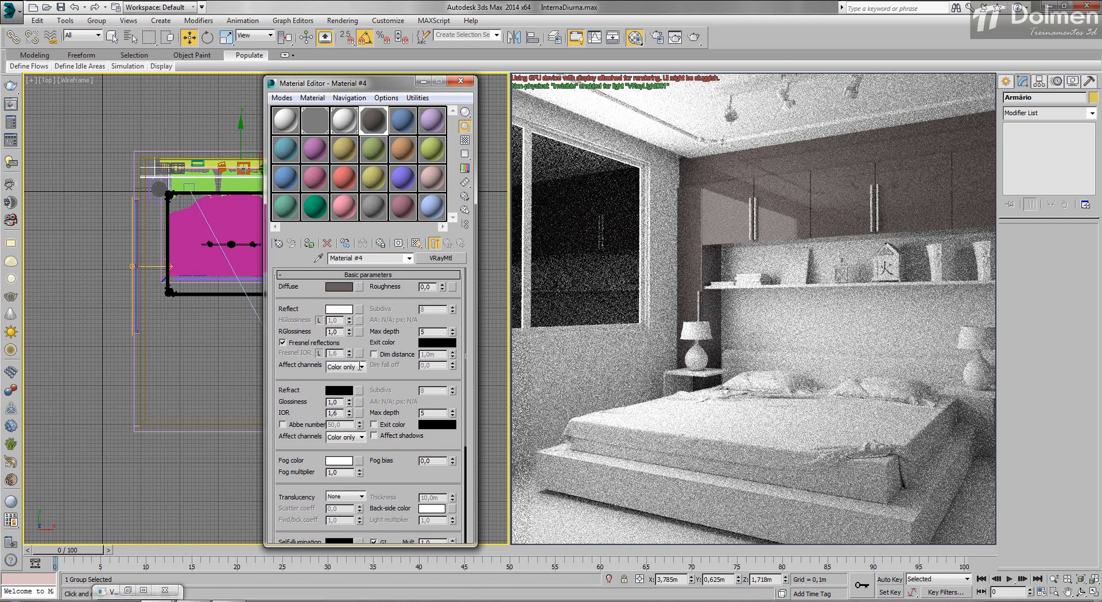
key(Return)
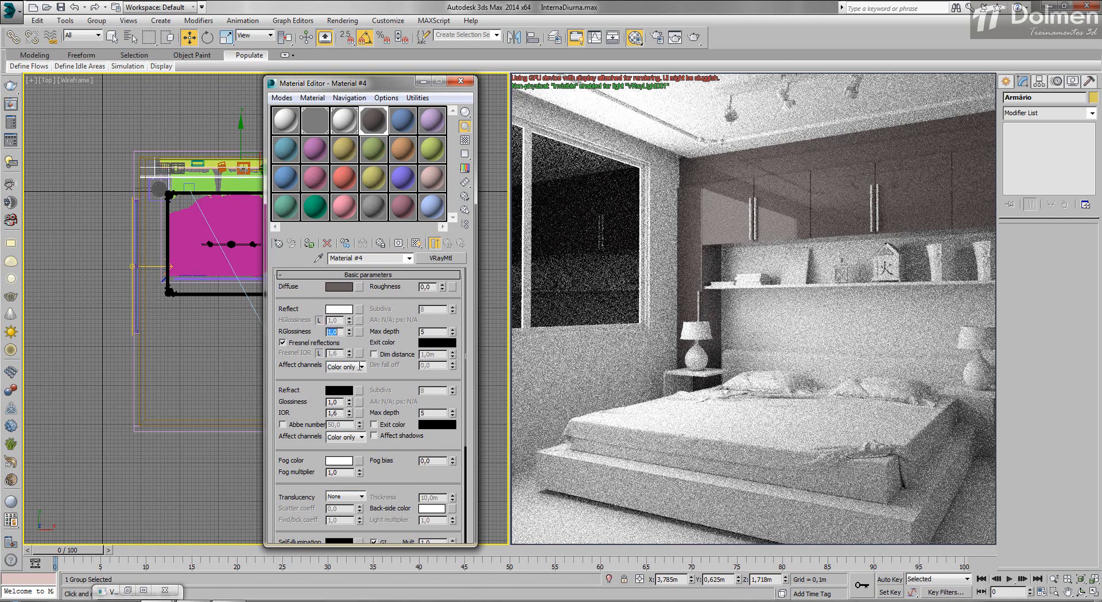
Step: Set the wardrobe material's reflection glossiness to 0,85 and dismiss the Windows color scheme prompt
key(BackSpace)
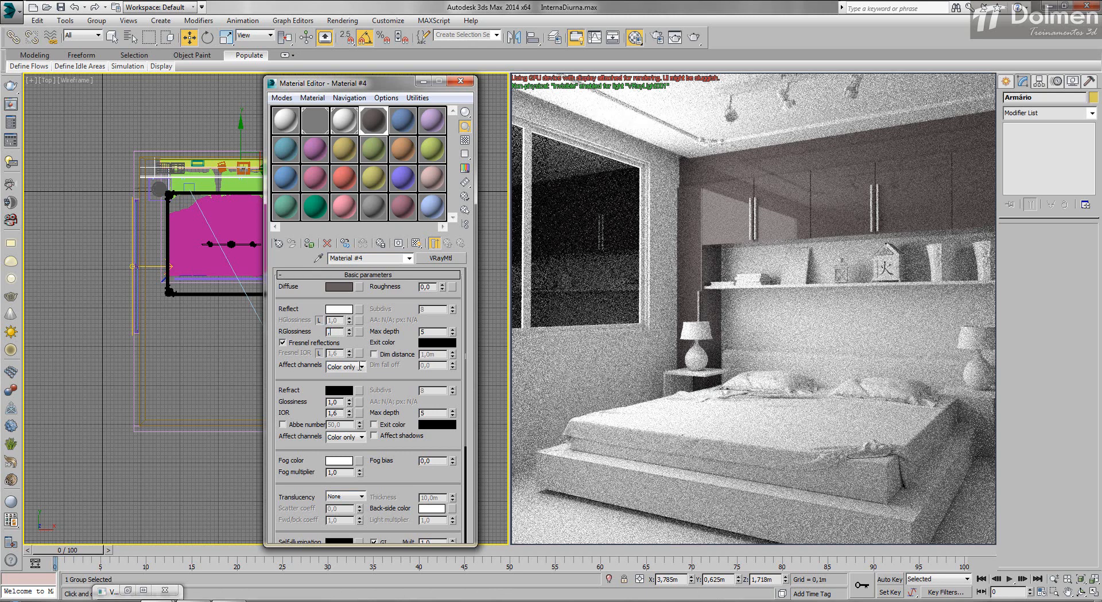
text(,85)
key(Return)
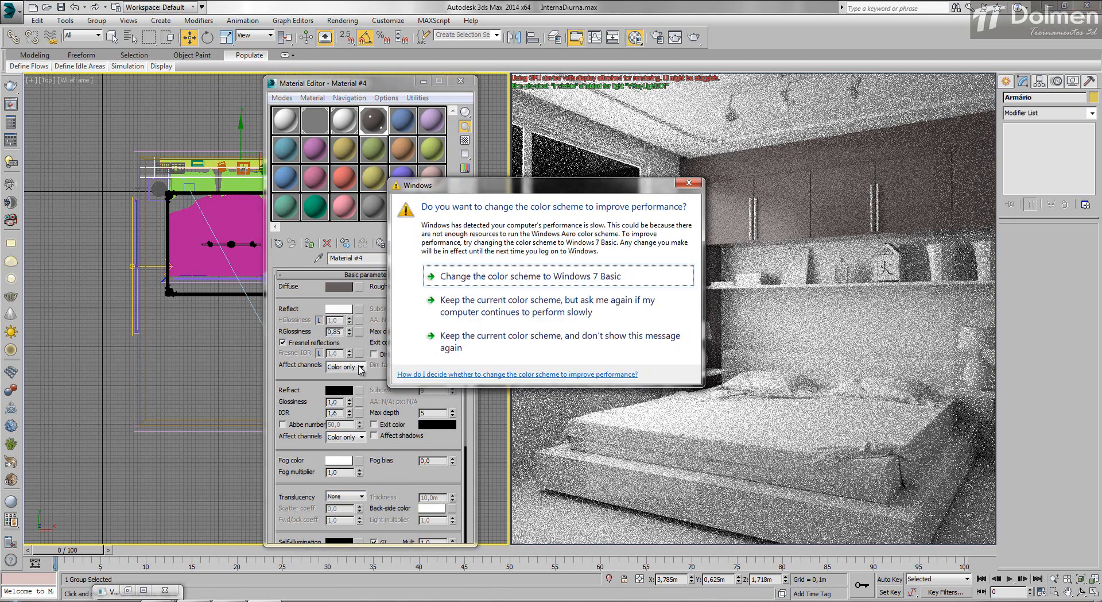
key(Escape)
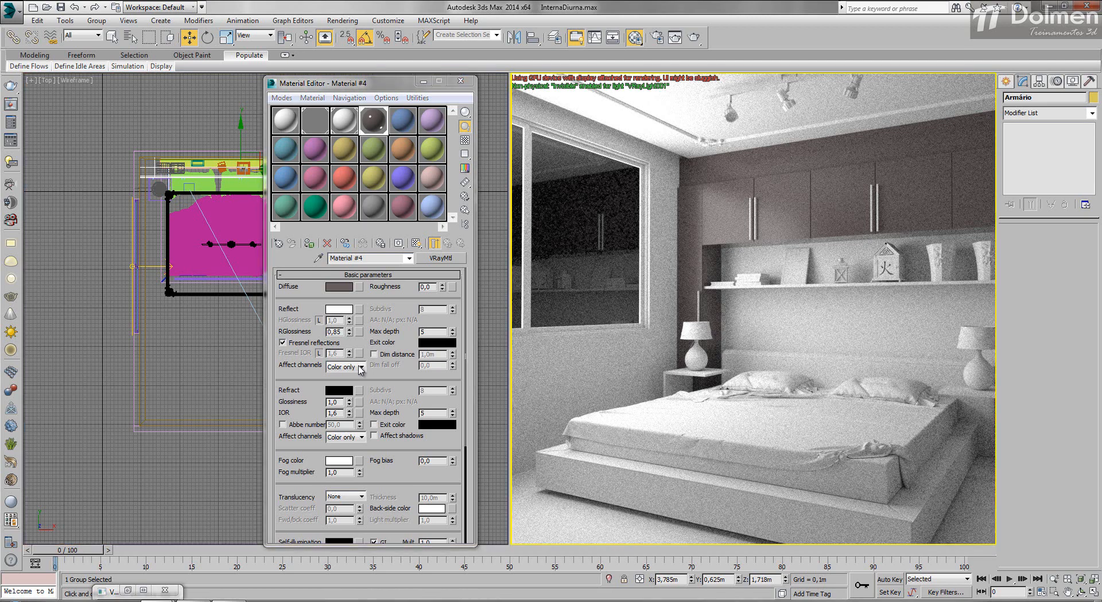
Step: Close the ActiveShade view to return to the shaded camera viewport, and close the Material Editor
right_click(615, 107)
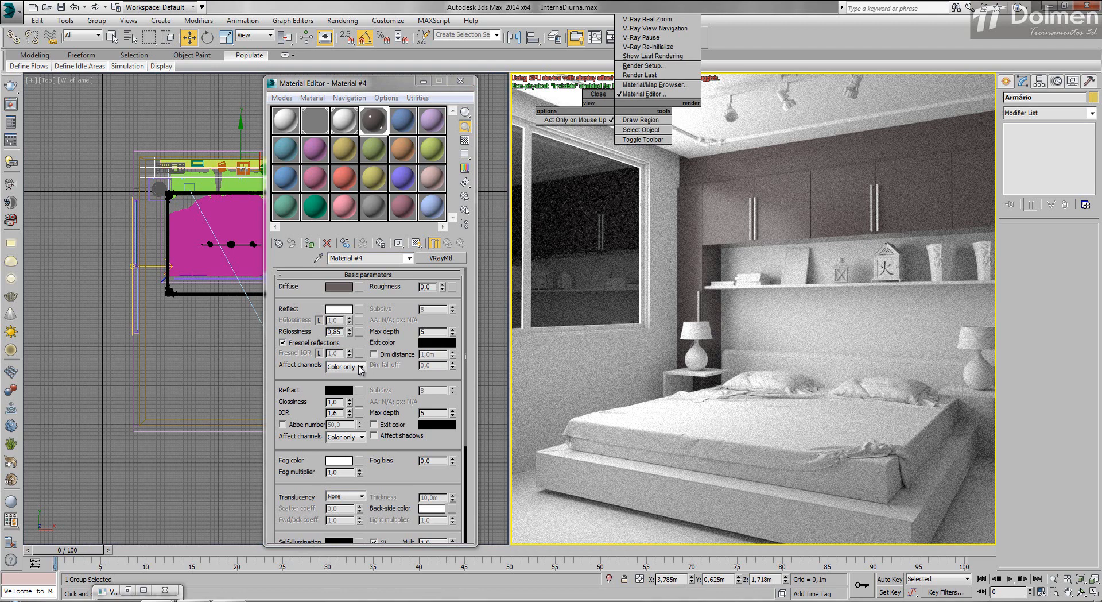
click(599, 94)
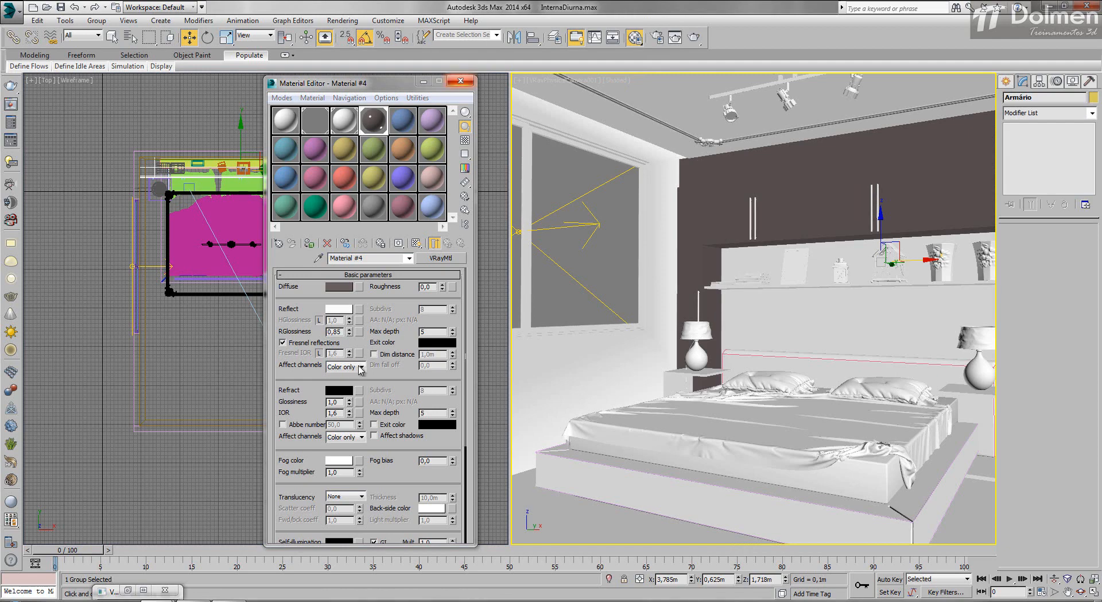
key(m)
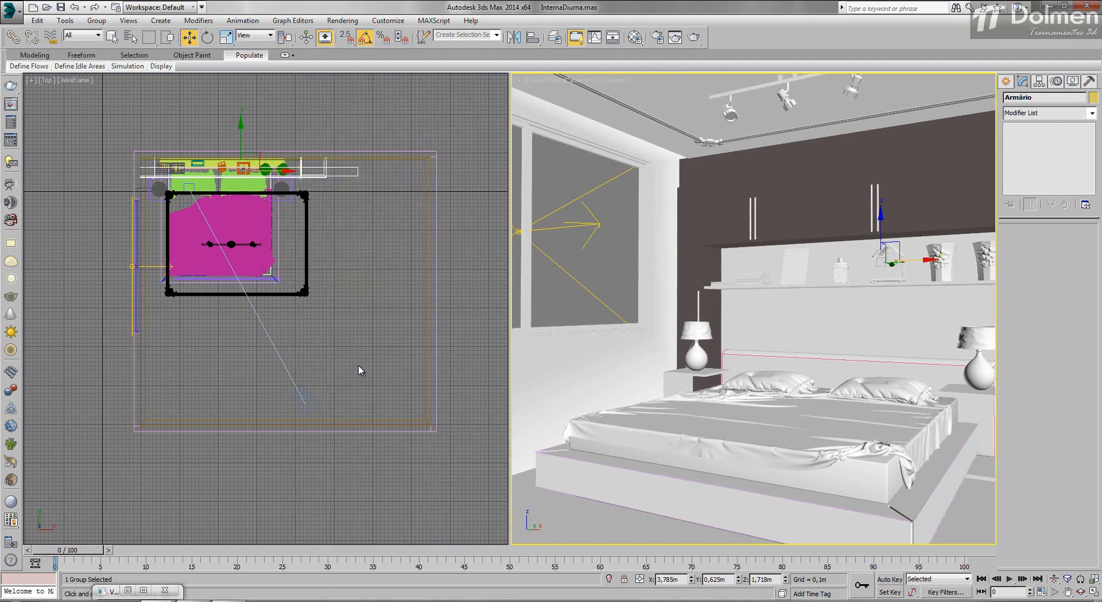